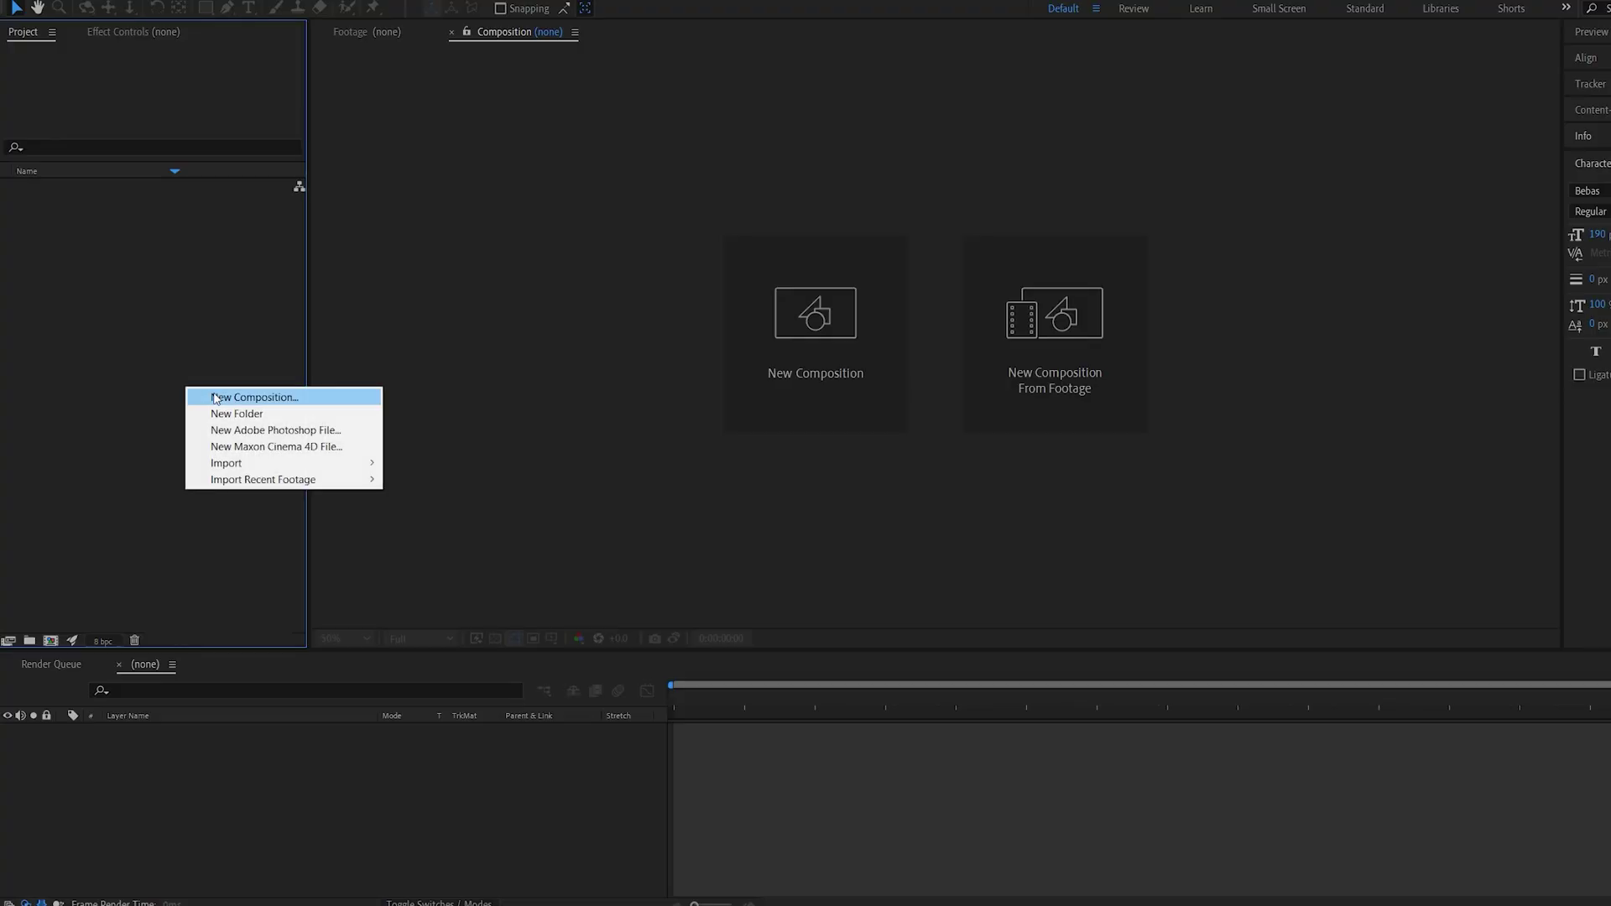
- Create Comp 1 with a black solid layer named BG
left_click(216, 397)
left_click(527, 643)
right_click(287, 782)
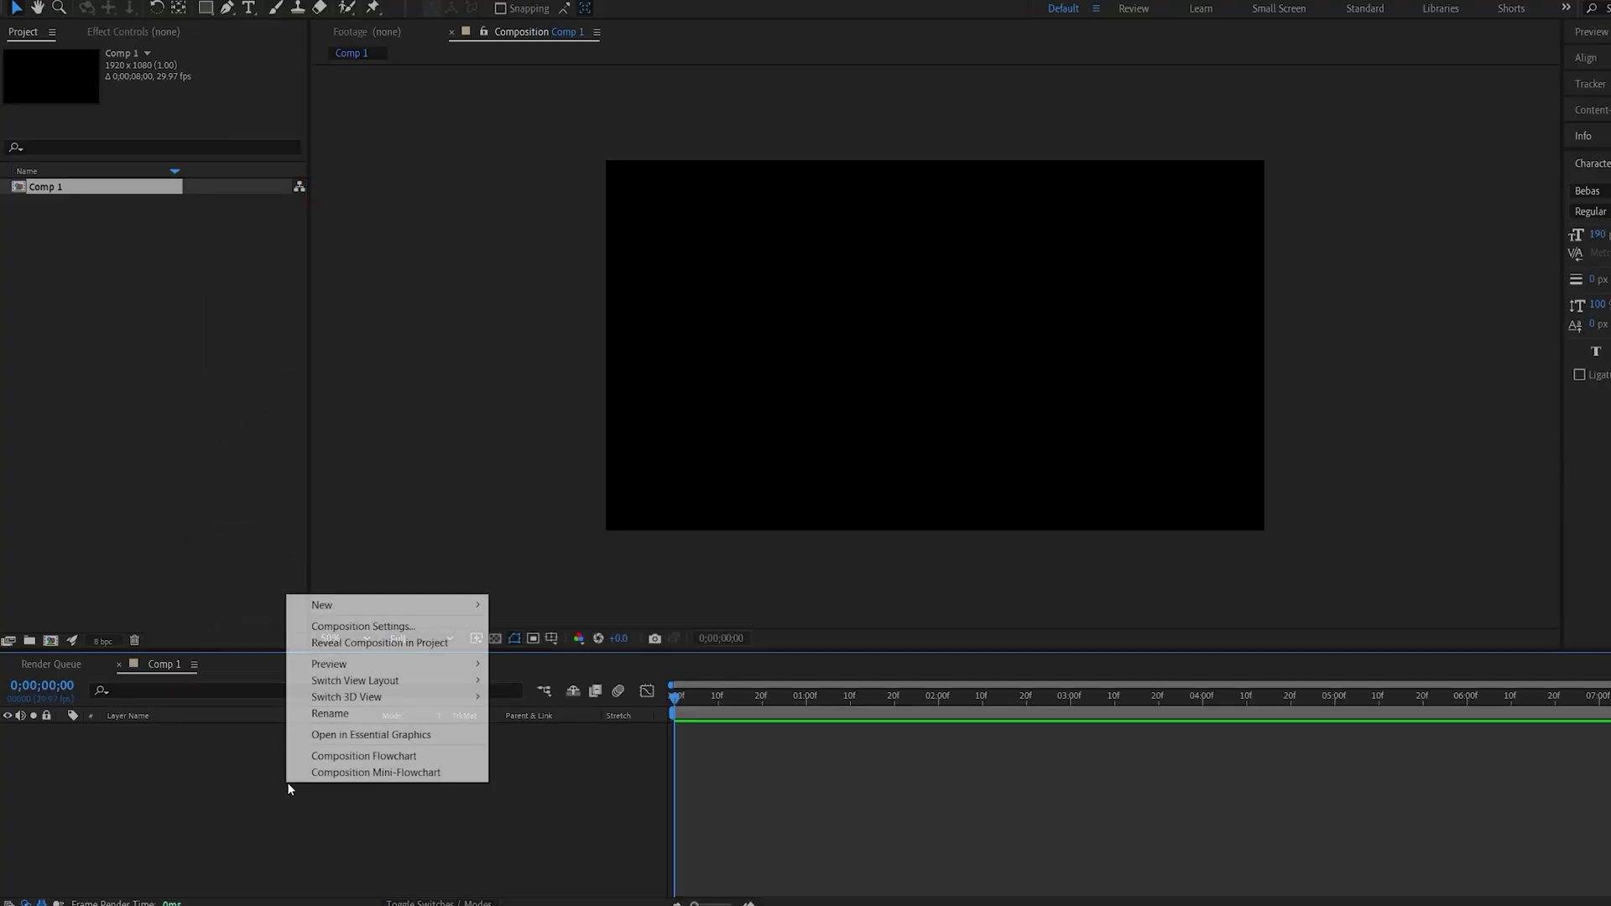
mouse_move(436, 606)
left_click(566, 643)
type("B")
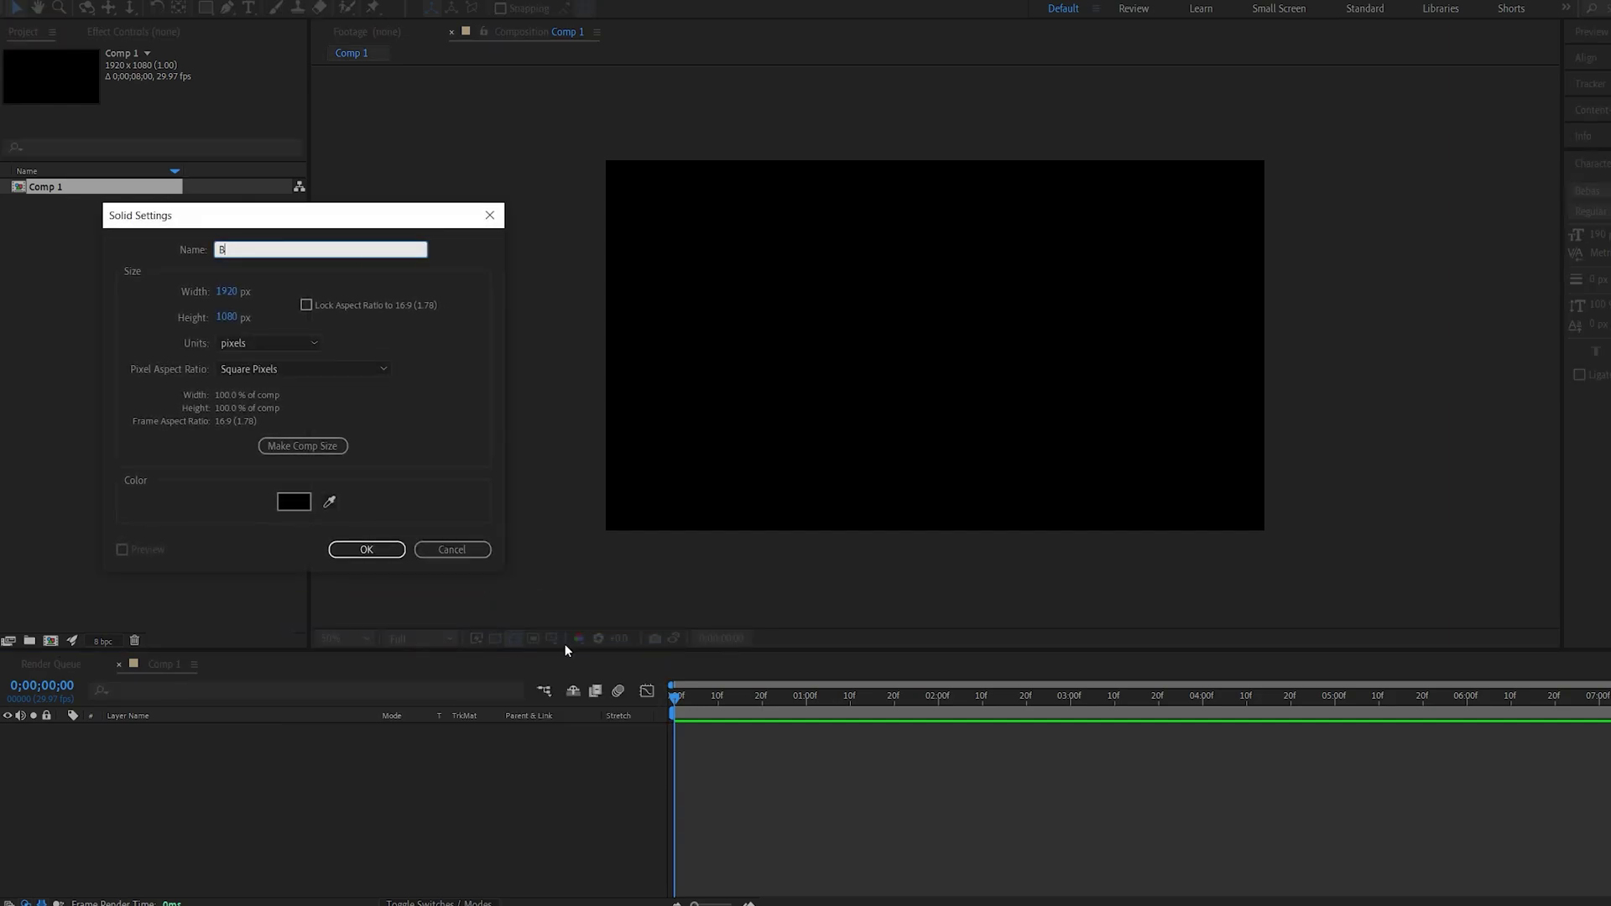
type("G")
left_click(365, 549)
- Duplicate the BG layer and rename the copy Element
key("ctrl+d")
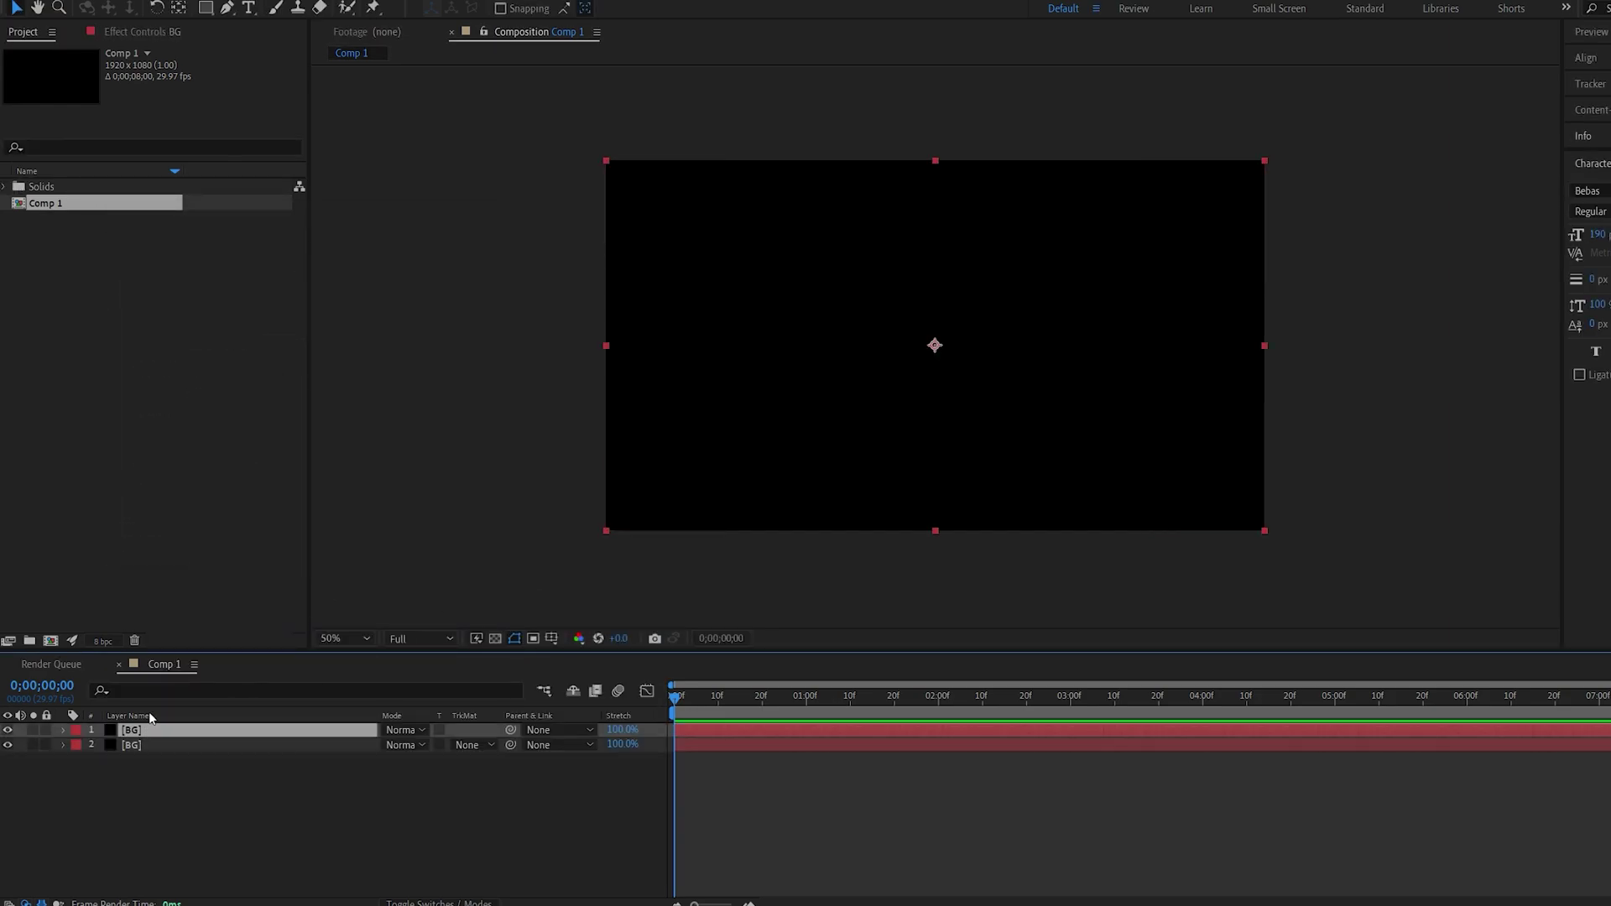
key("Return")
type("Elem")
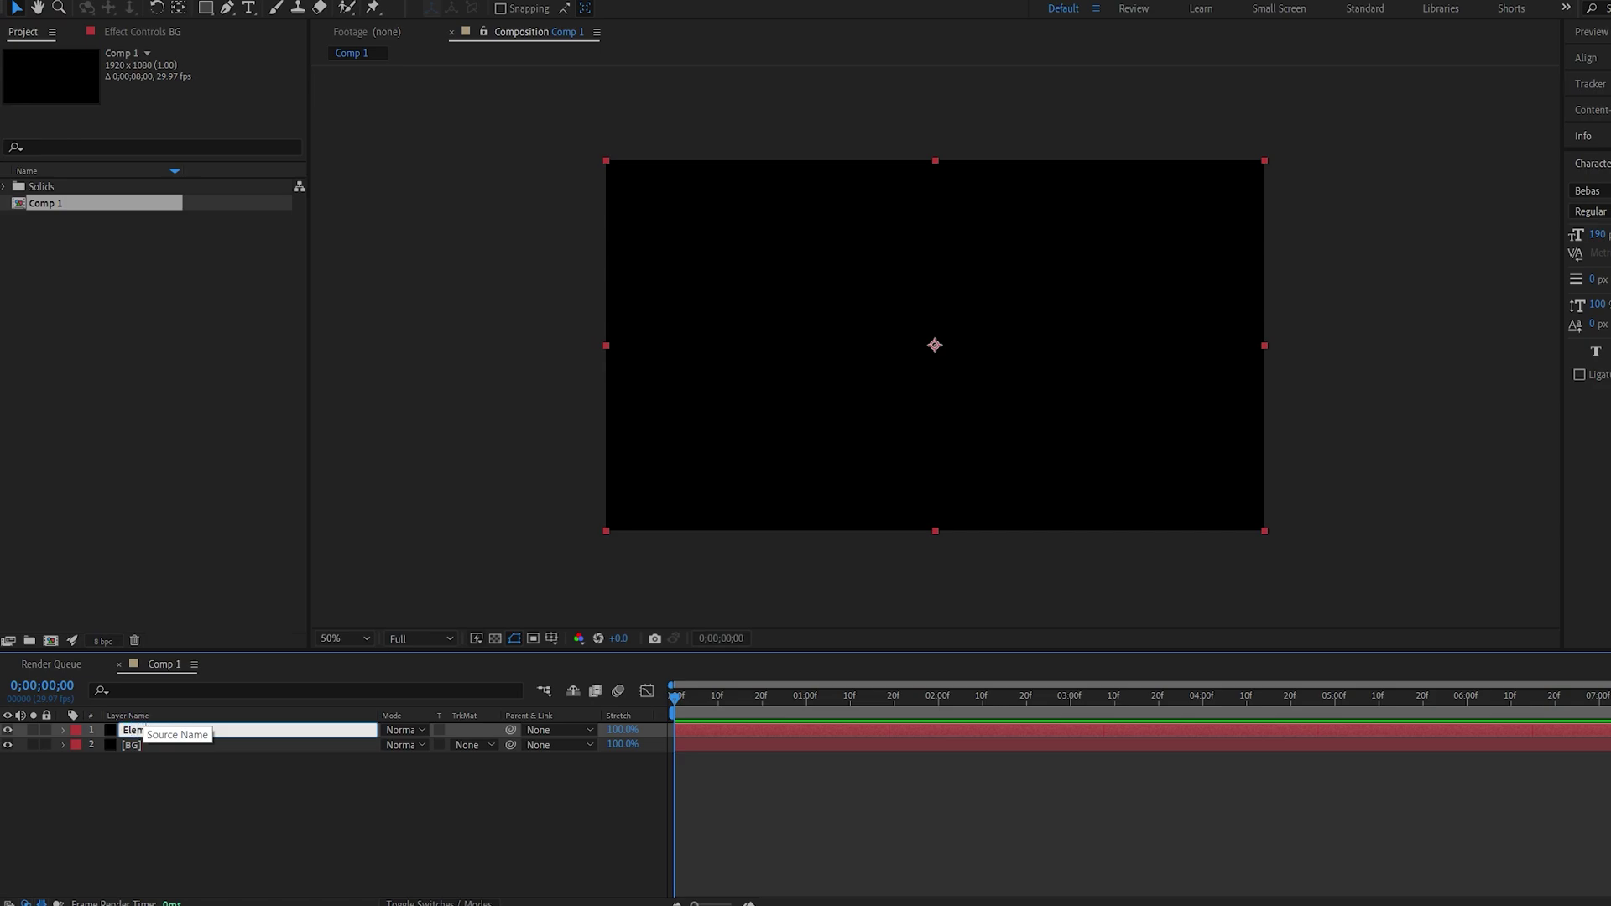
type("ent")
key("Return")
right_click(291, 610)
- Add a camera layer, Camera 1, with default settings
mouse_move(352, 619)
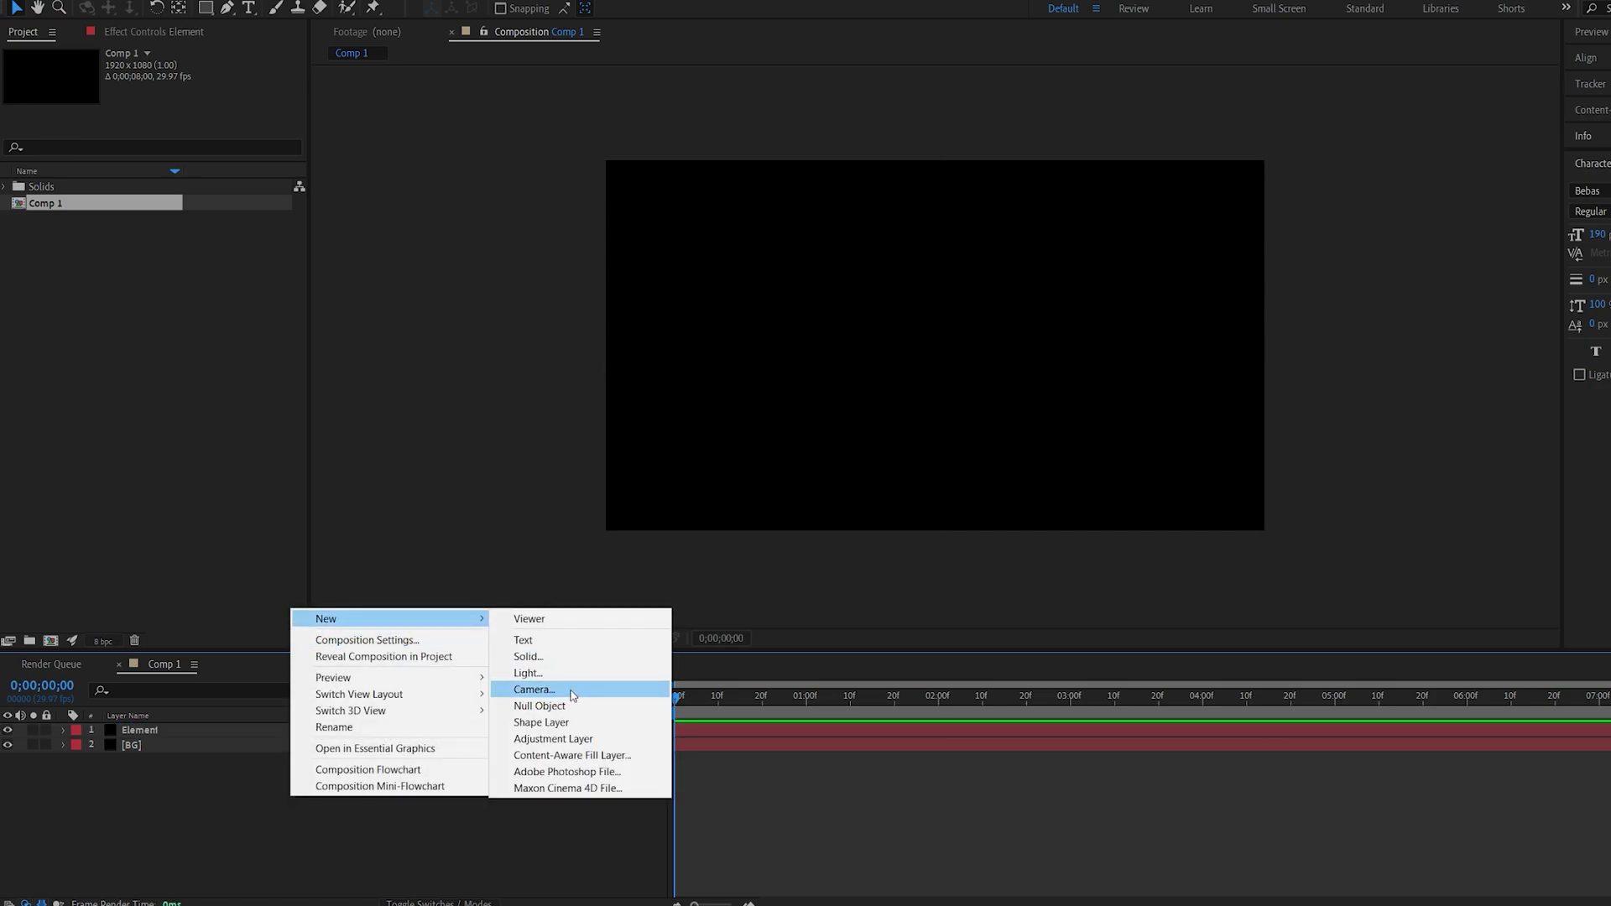
left_click(573, 695)
left_click(621, 627)
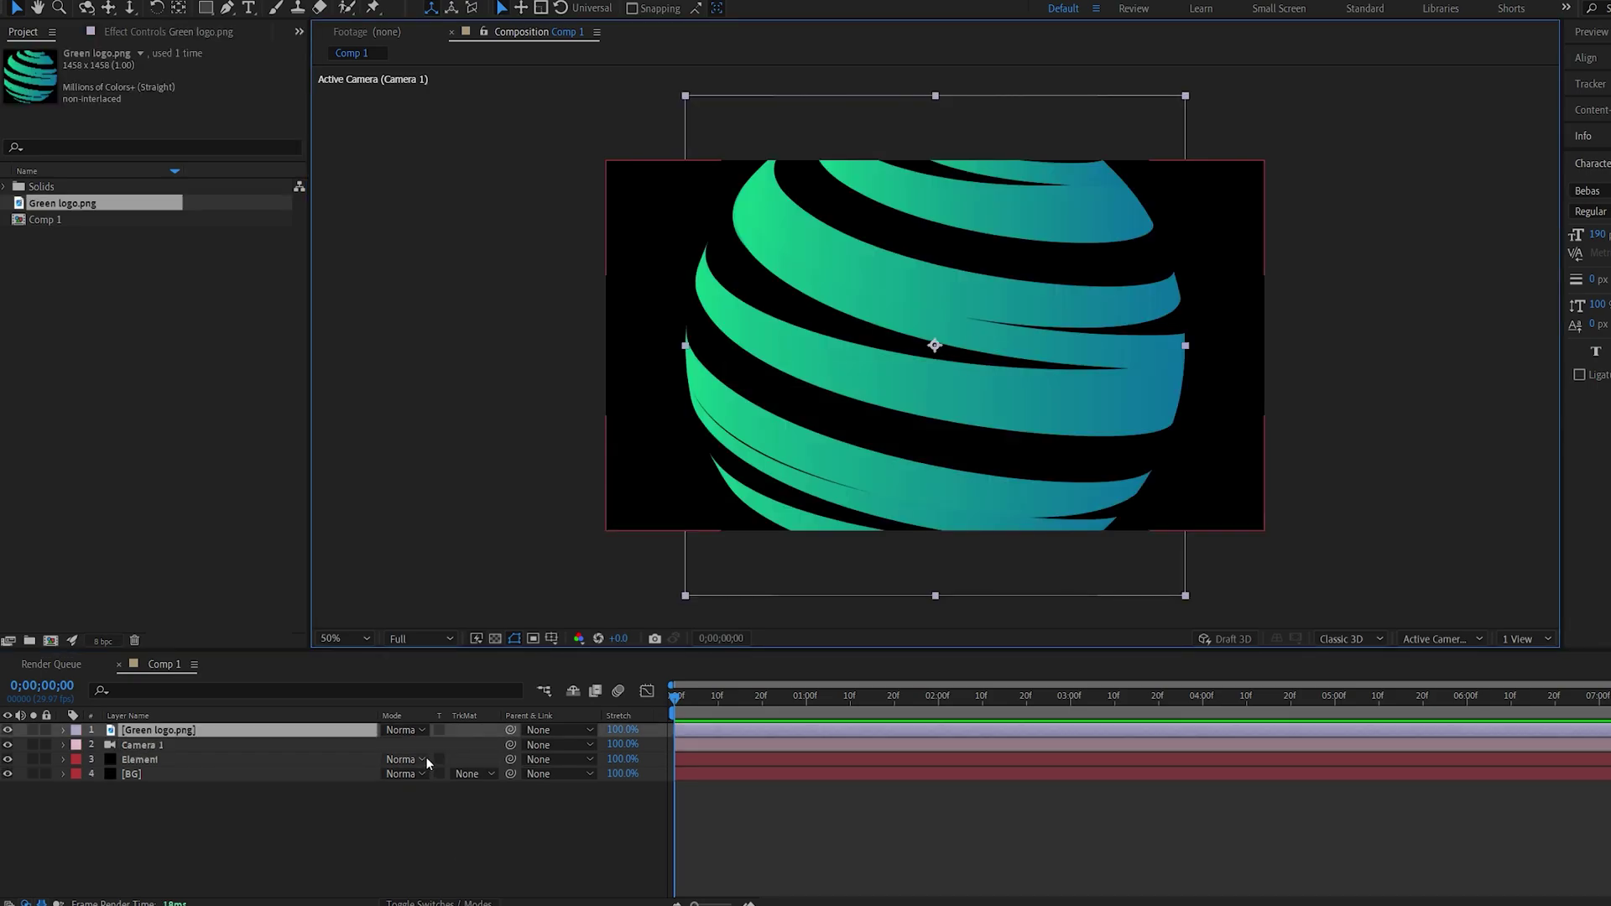
- Scale the logo layer to 60% and pre-compose it as Green logo.png Comp 1
key("s")
left_click_drag(420, 744, 382, 747)
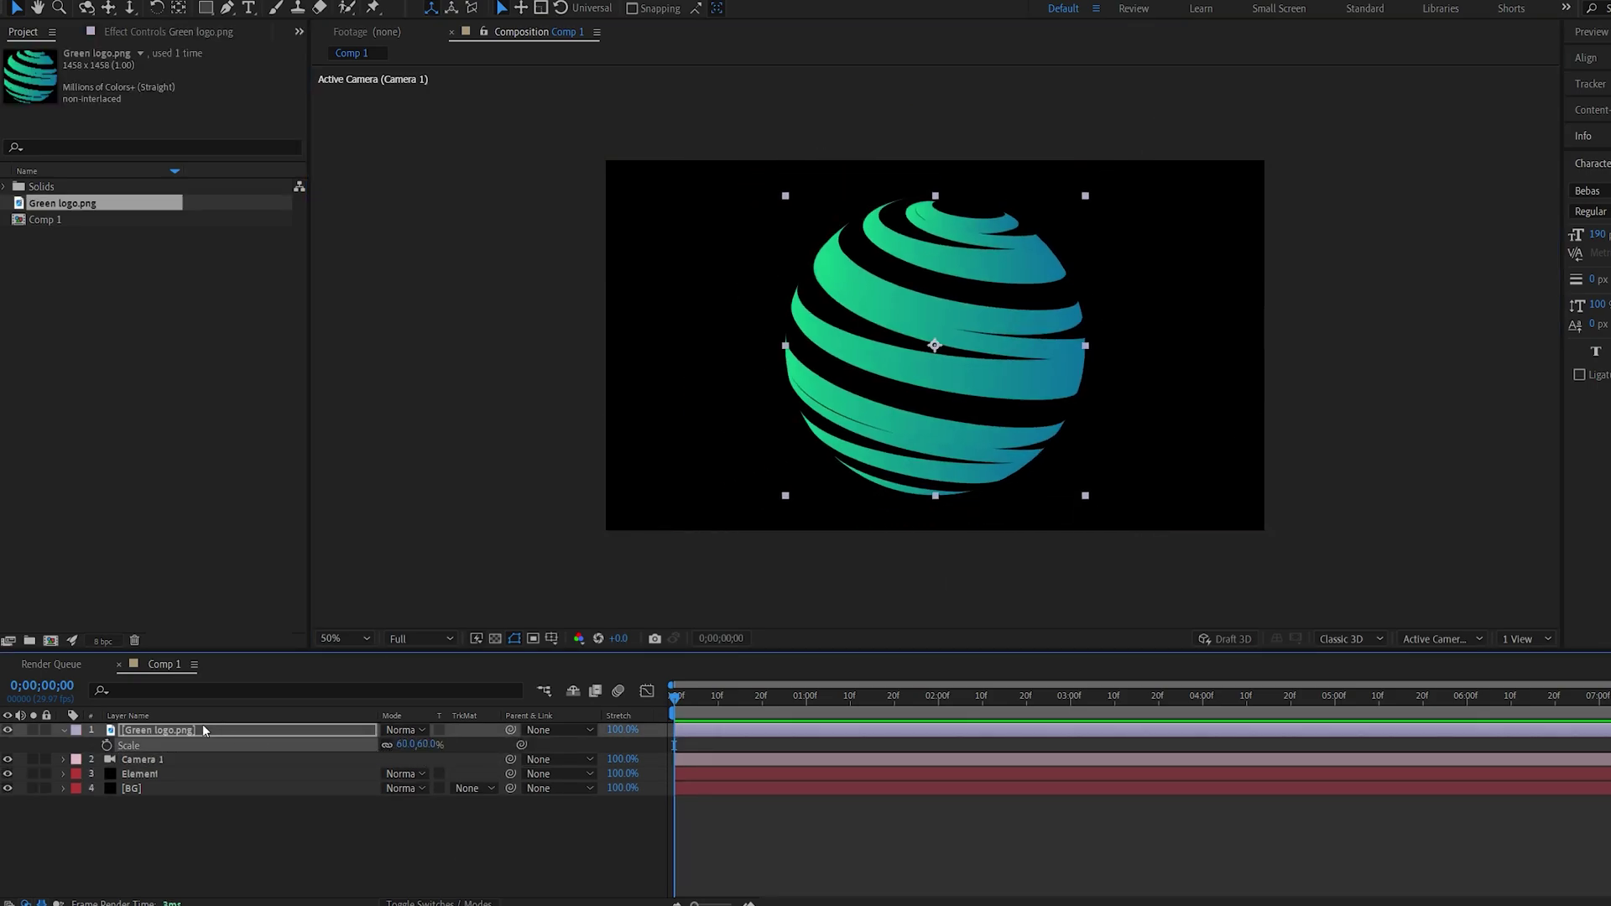
left_click(144, 732)
key("ctrl+shift+c")
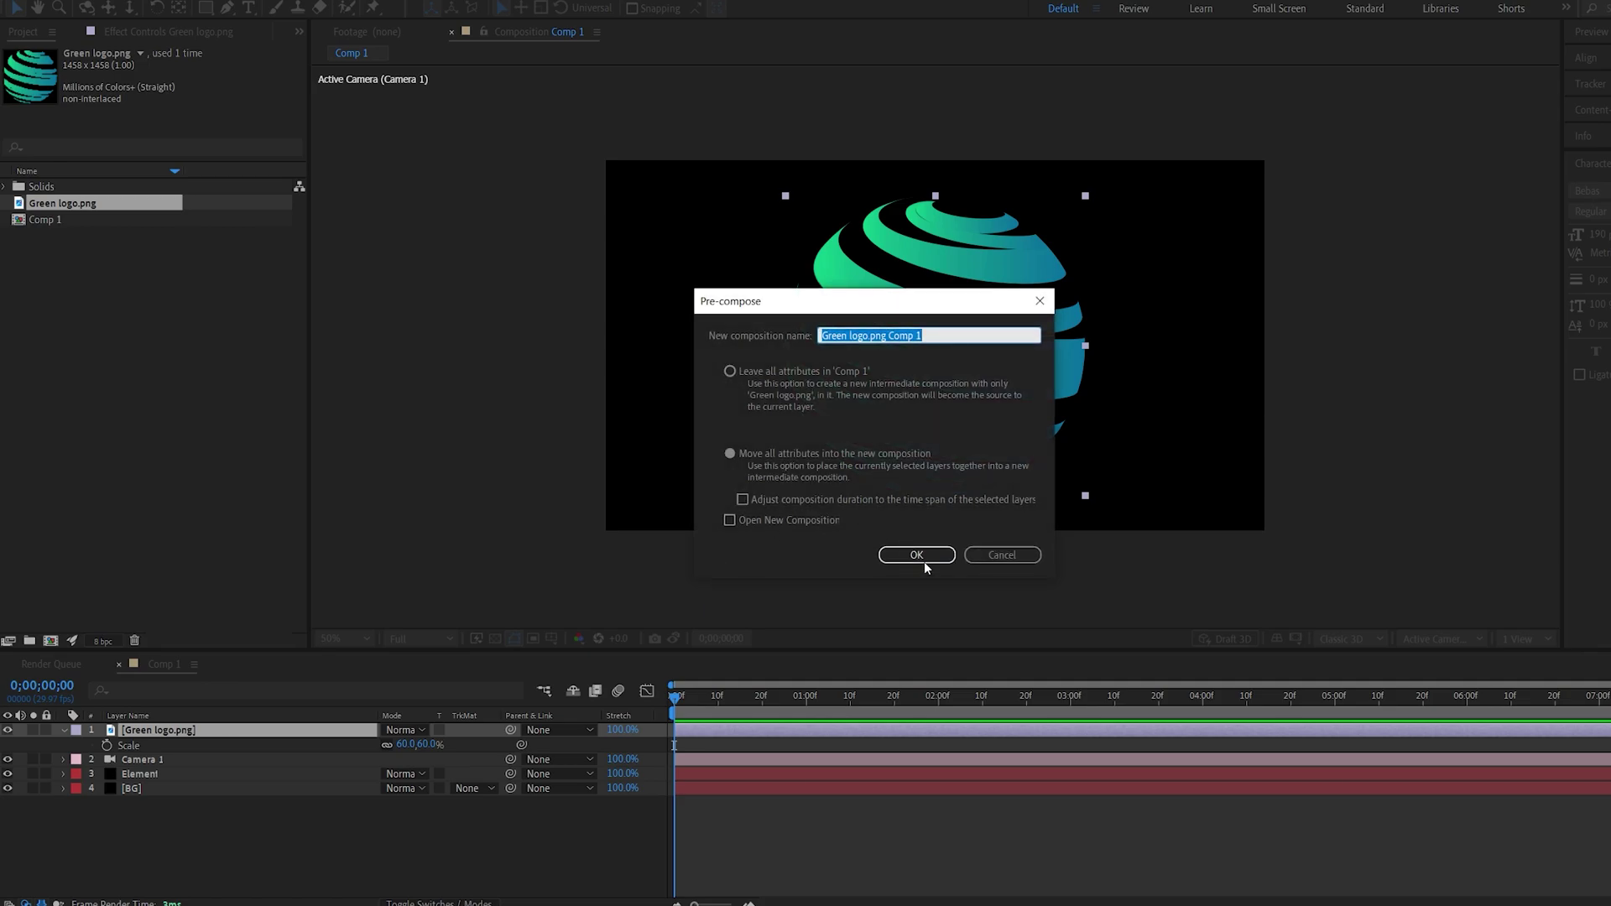
left_click(924, 562)
- Auto-trace the Green logo.png Comp 1 layer and move it below BG at the stack bottom
left_click(188, 823)
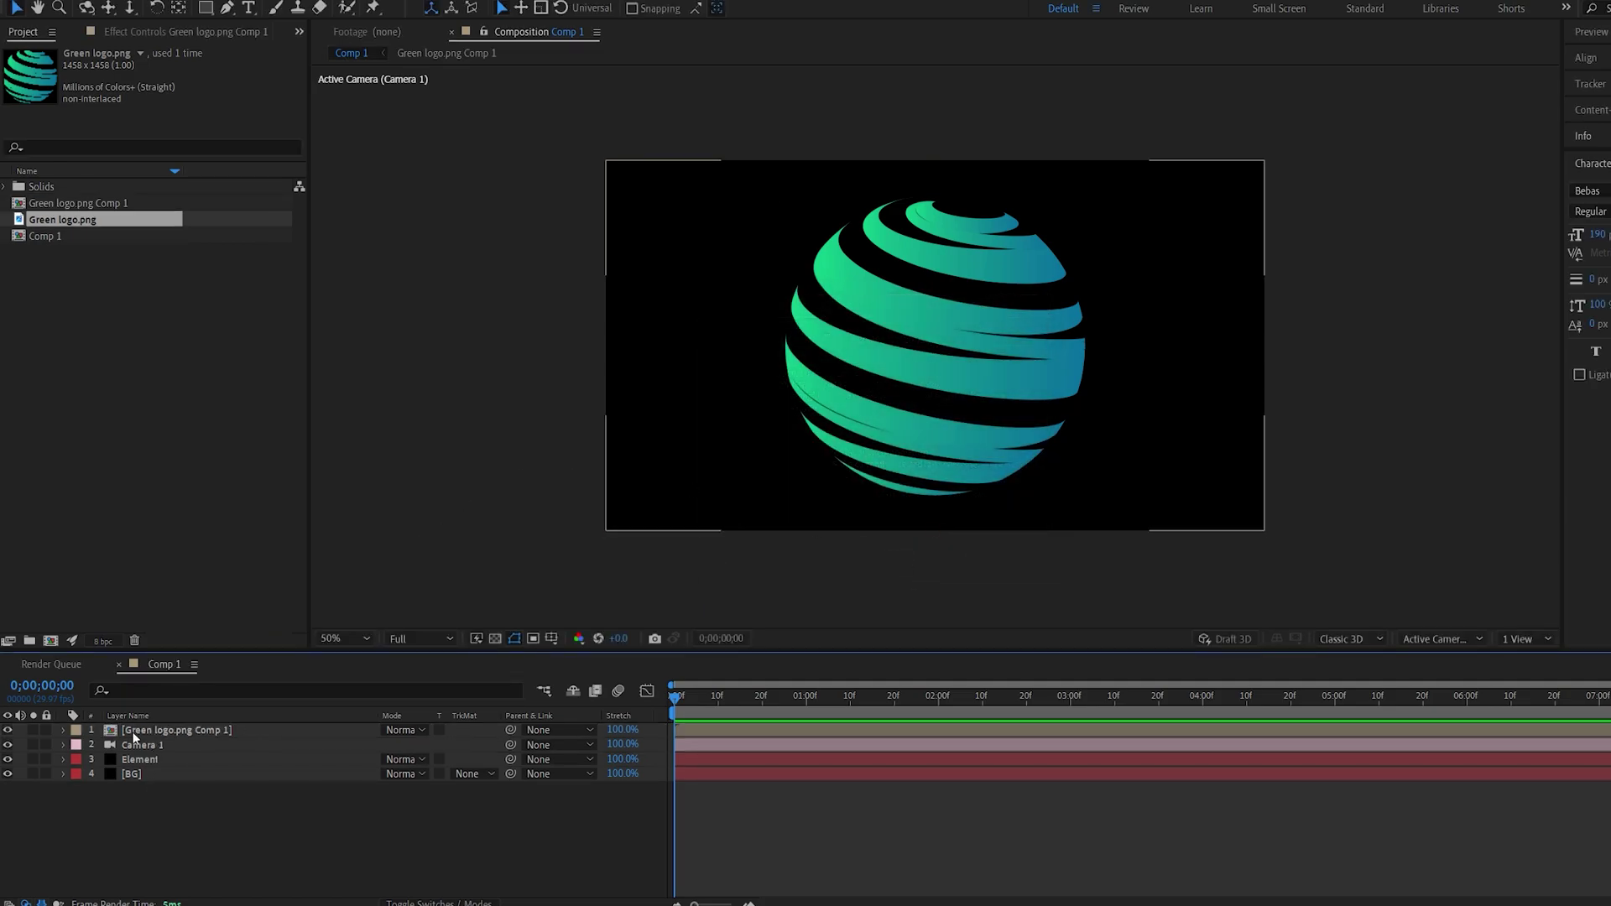
left_click(181, 732)
left_click(223, 14)
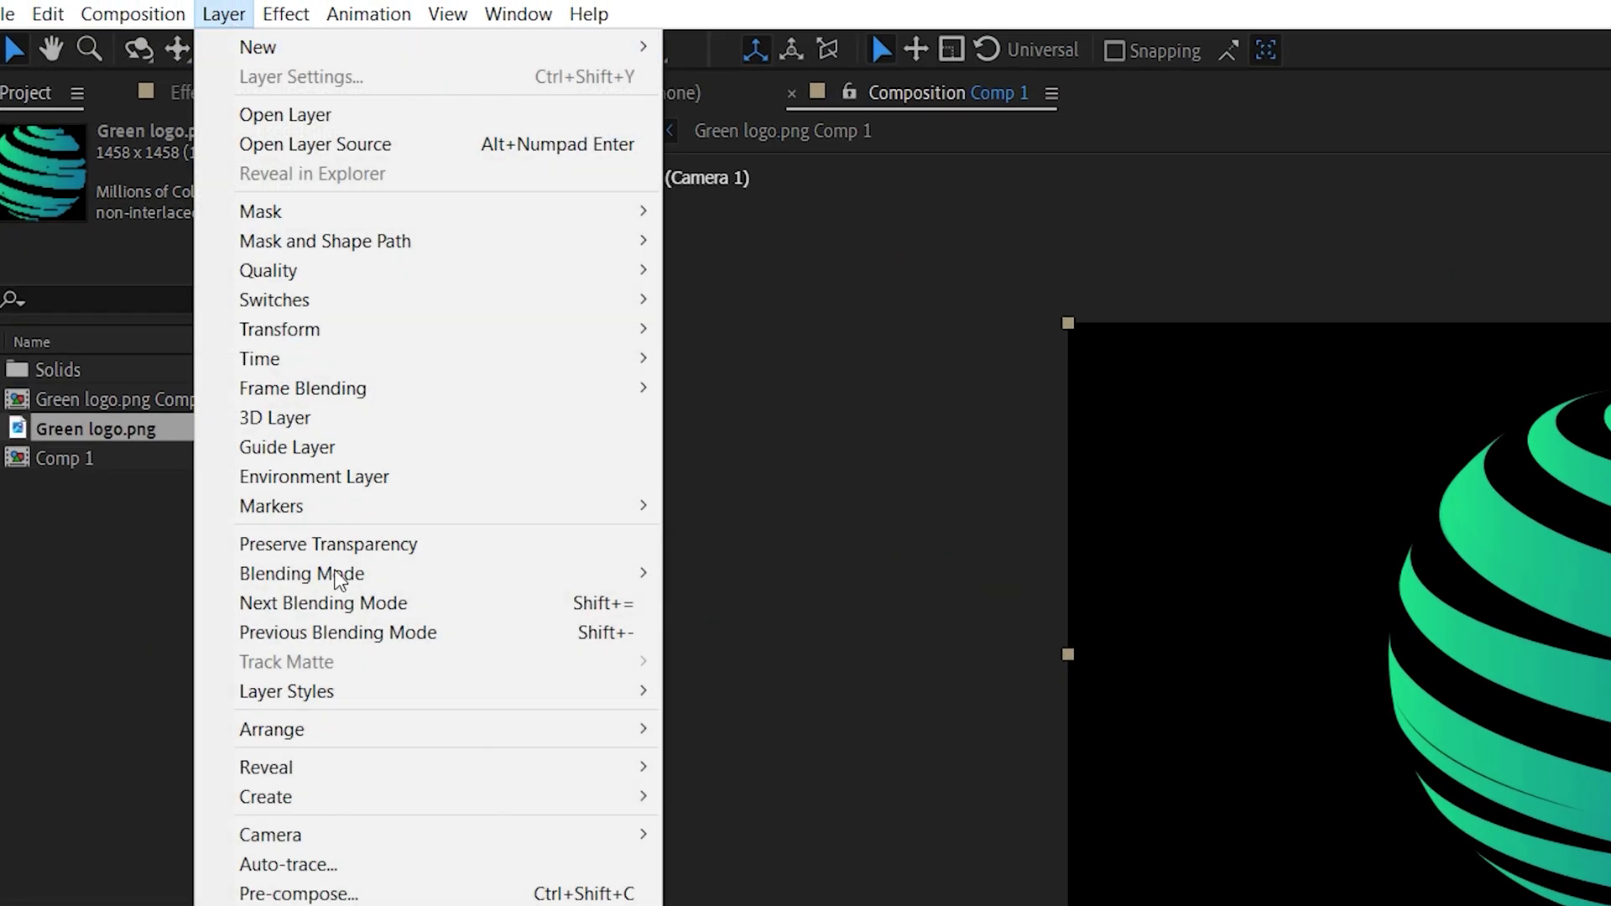
left_click(285, 863)
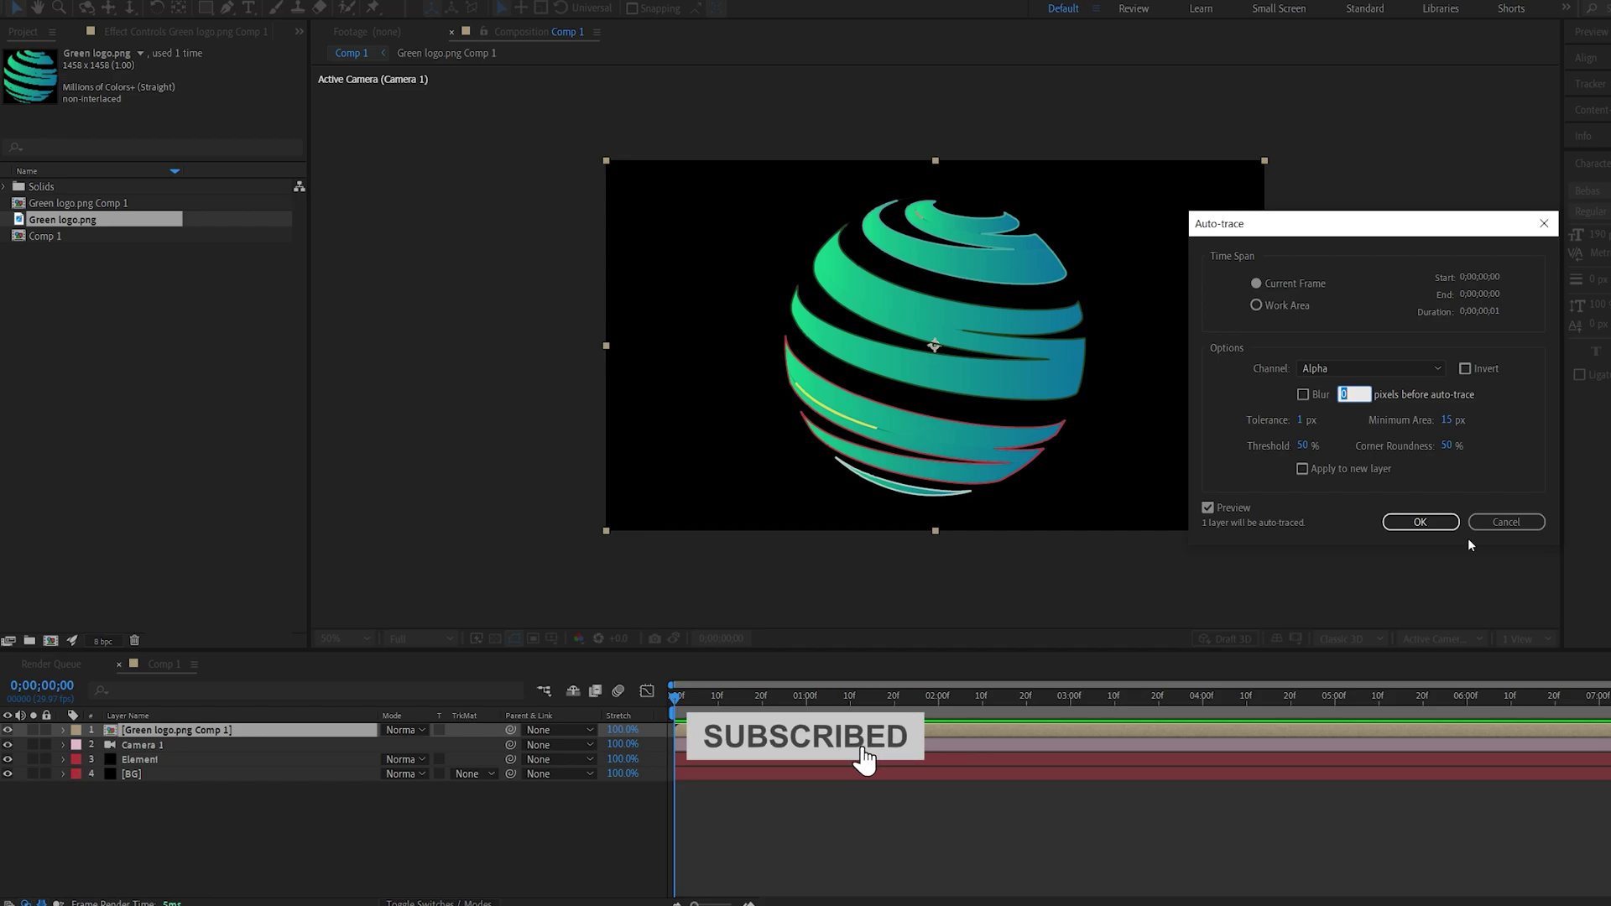
left_click(1420, 522)
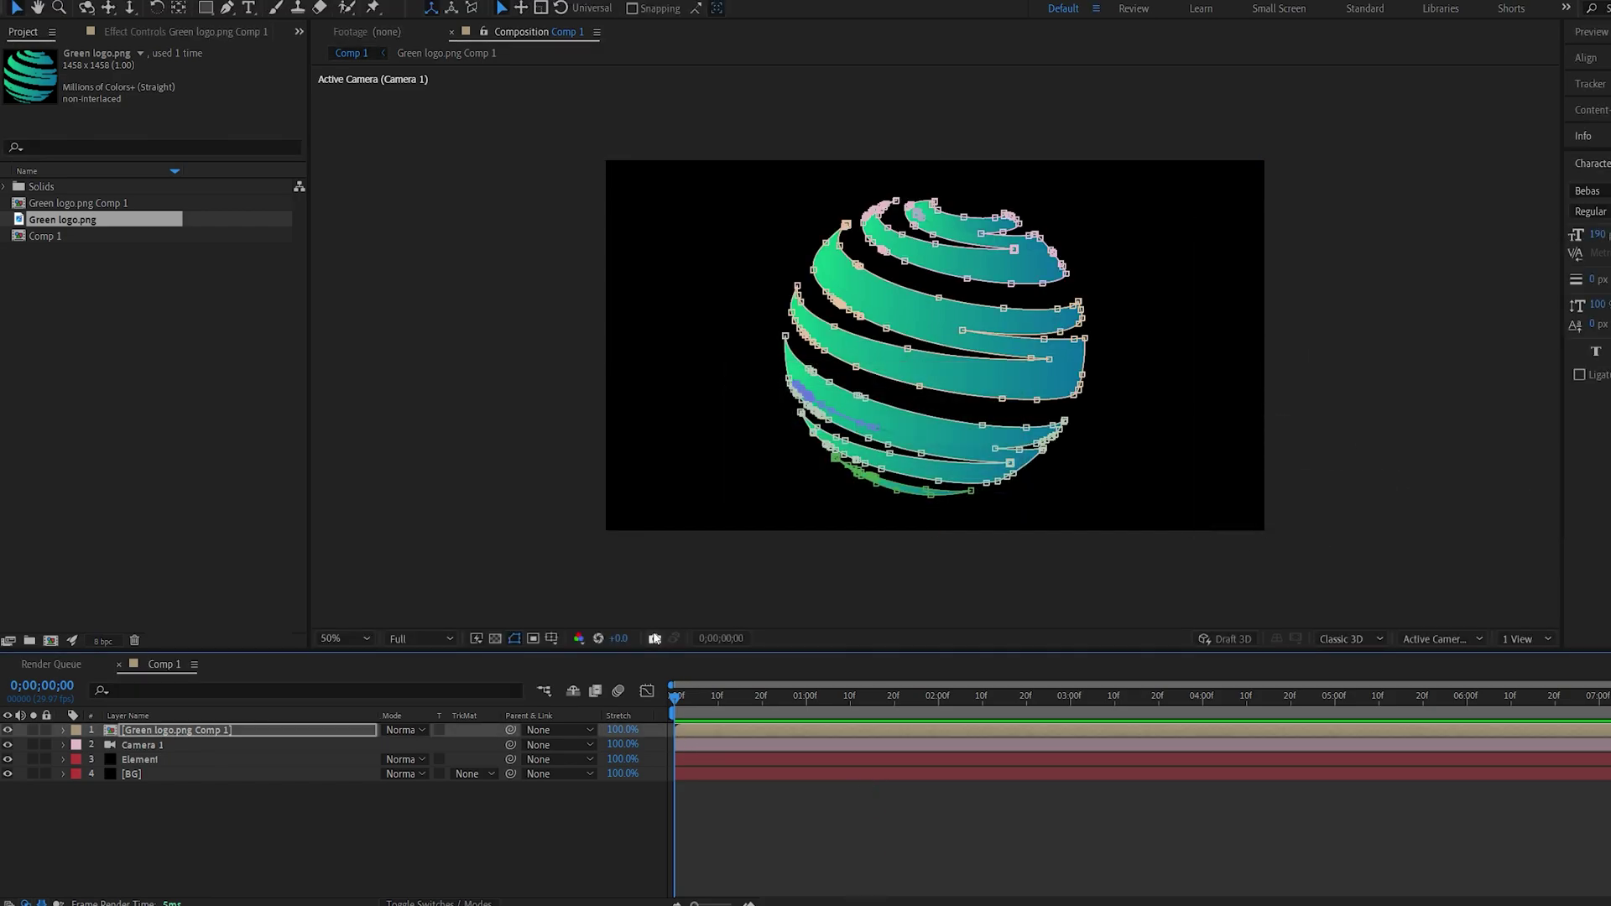
left_click_drag(156, 730, 164, 814)
left_click(155, 744)
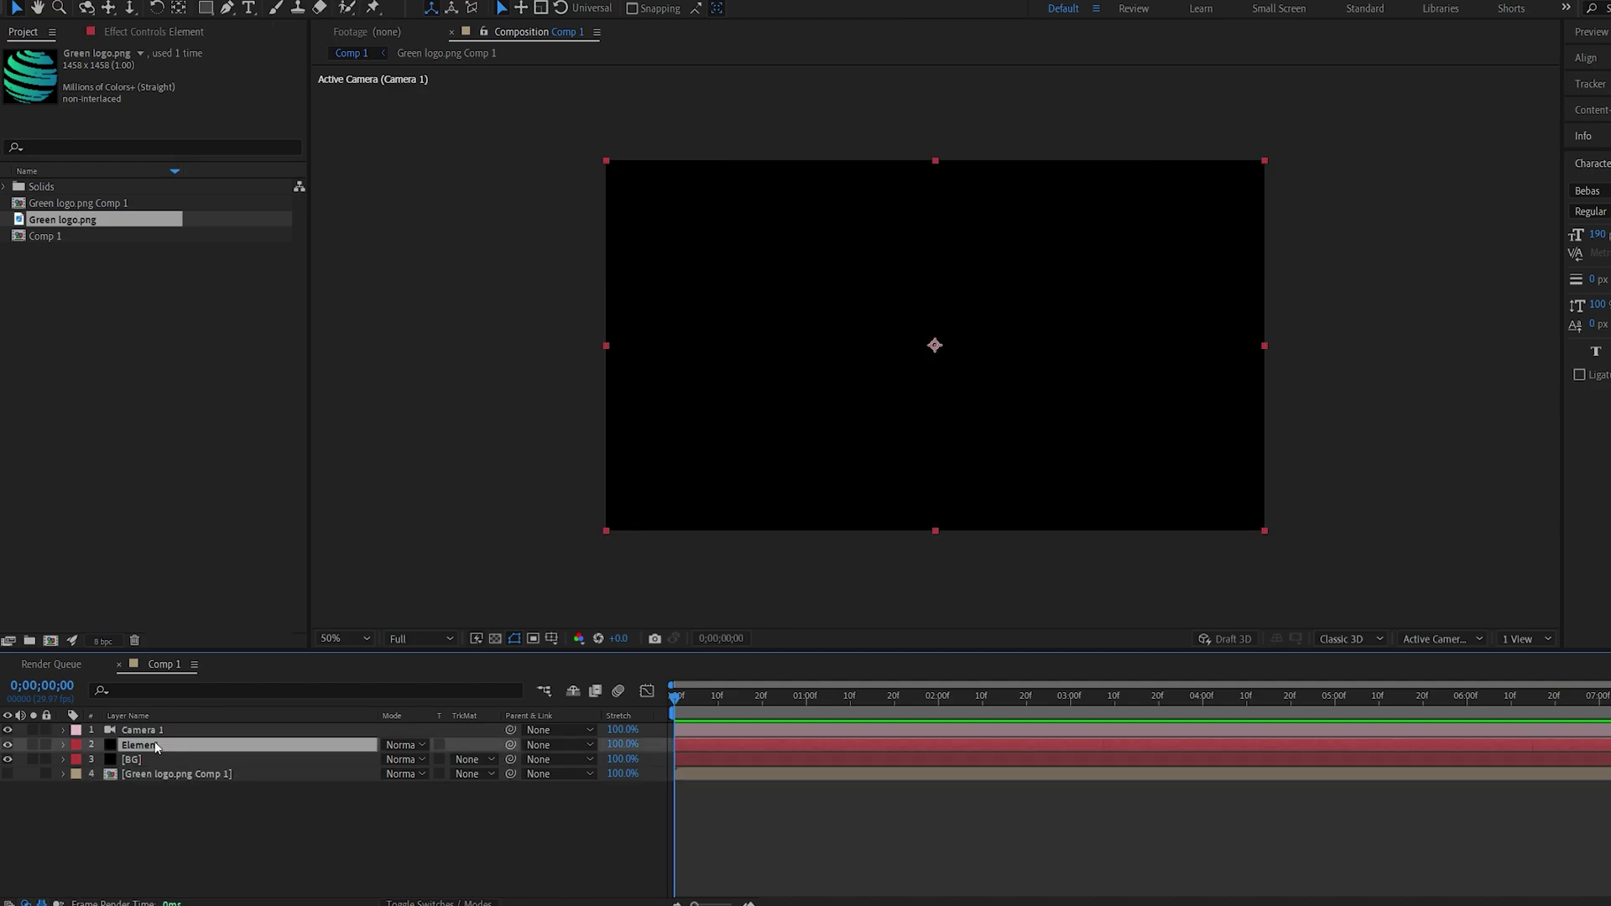
- Apply the Element effect to the Element layer through the effect search
key("ctrl+space")
type("el")
left_click(114, 746)
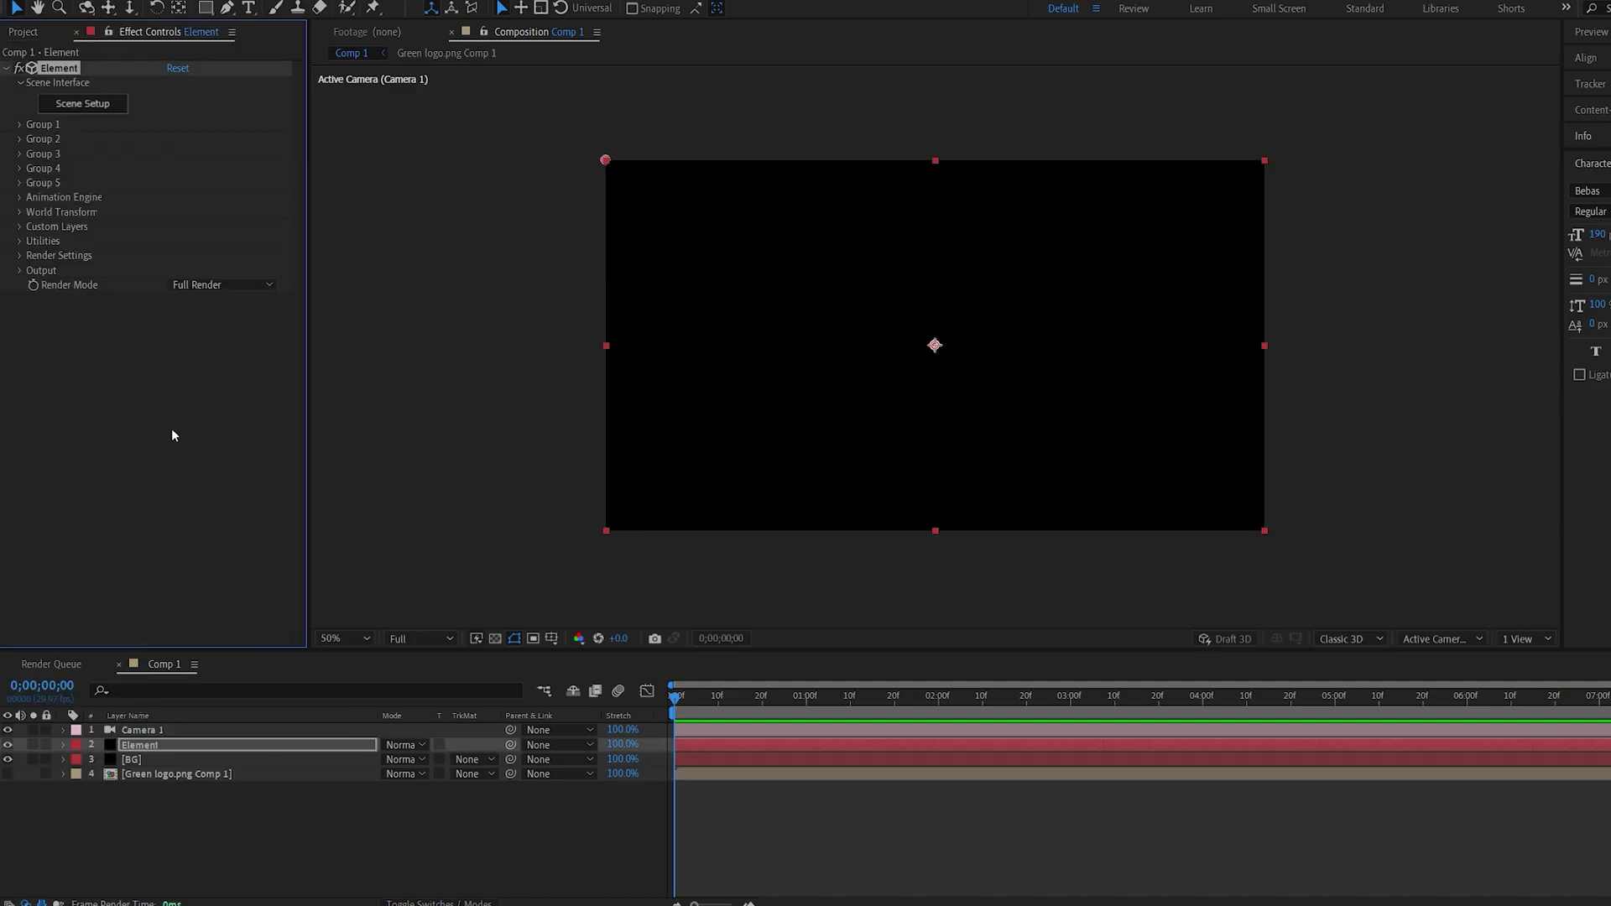
- Set Custom Layers Path Layer 1 and texture Layer 1 to Green logo.png Comp 1
left_click(18, 225)
left_click(32, 241)
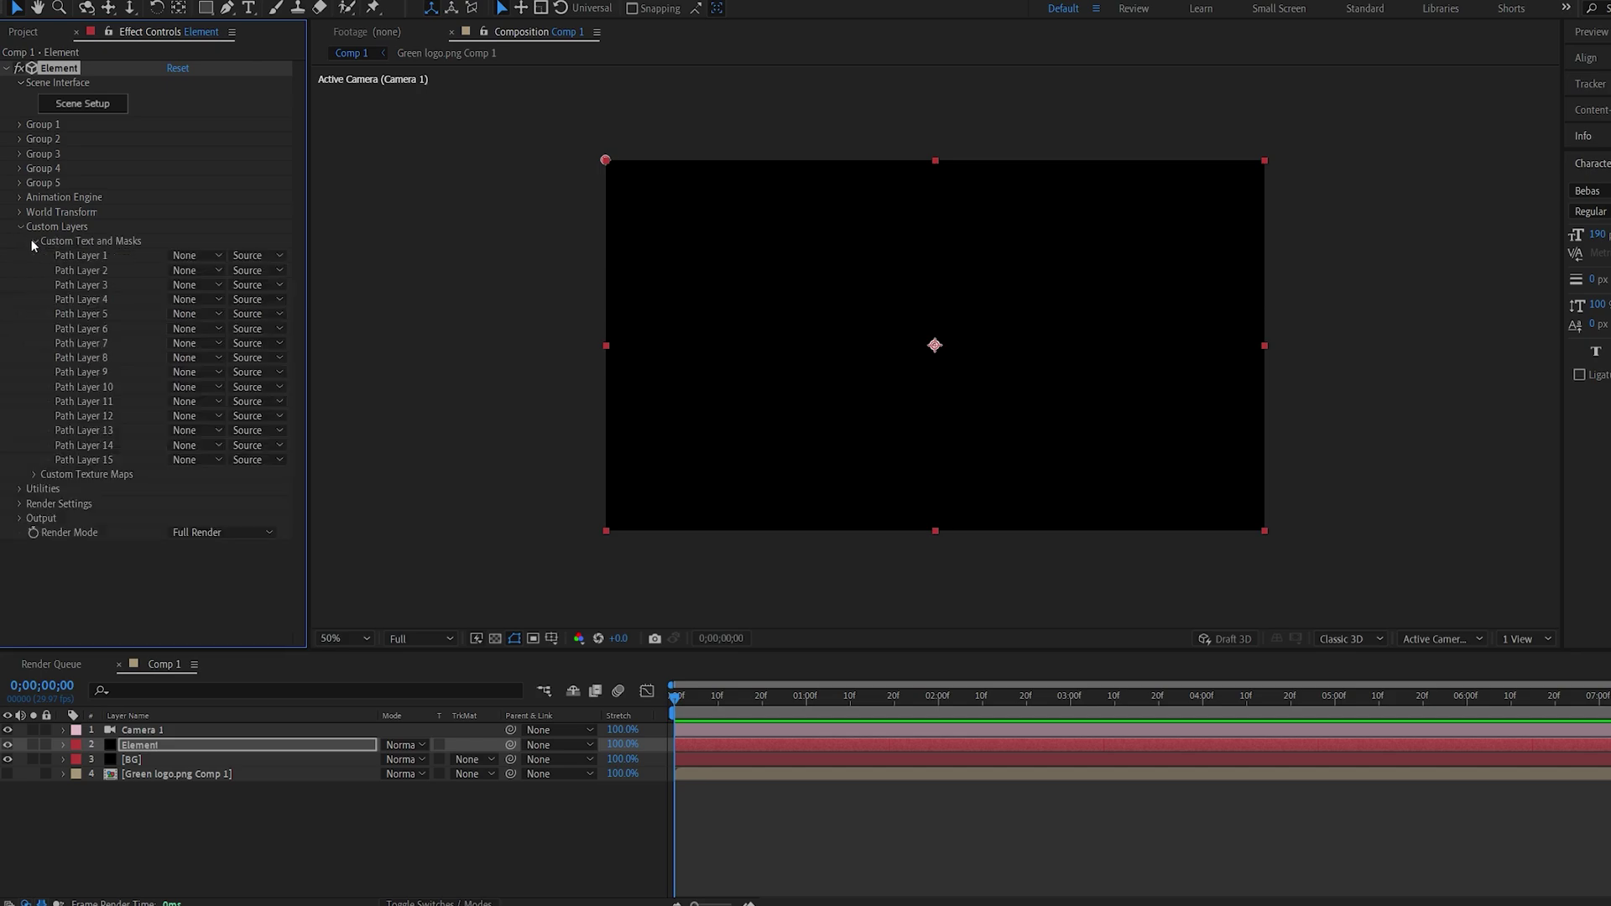
left_click(184, 255)
left_click(196, 327)
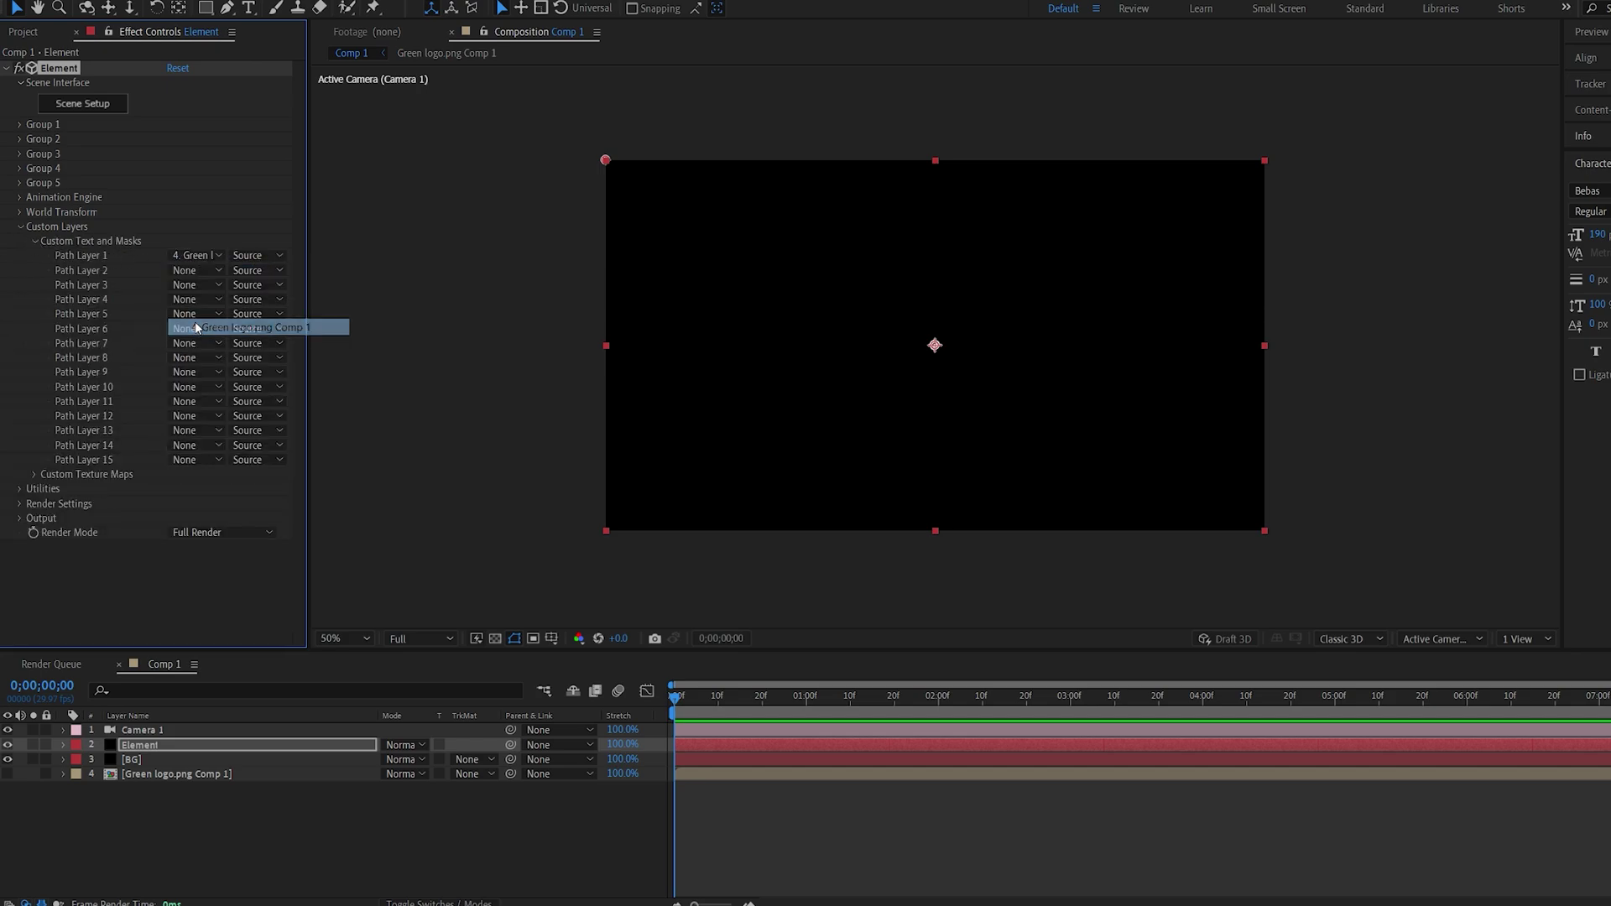
left_click(33, 474)
scroll(215, 366, "down", 3)
left_click(197, 348)
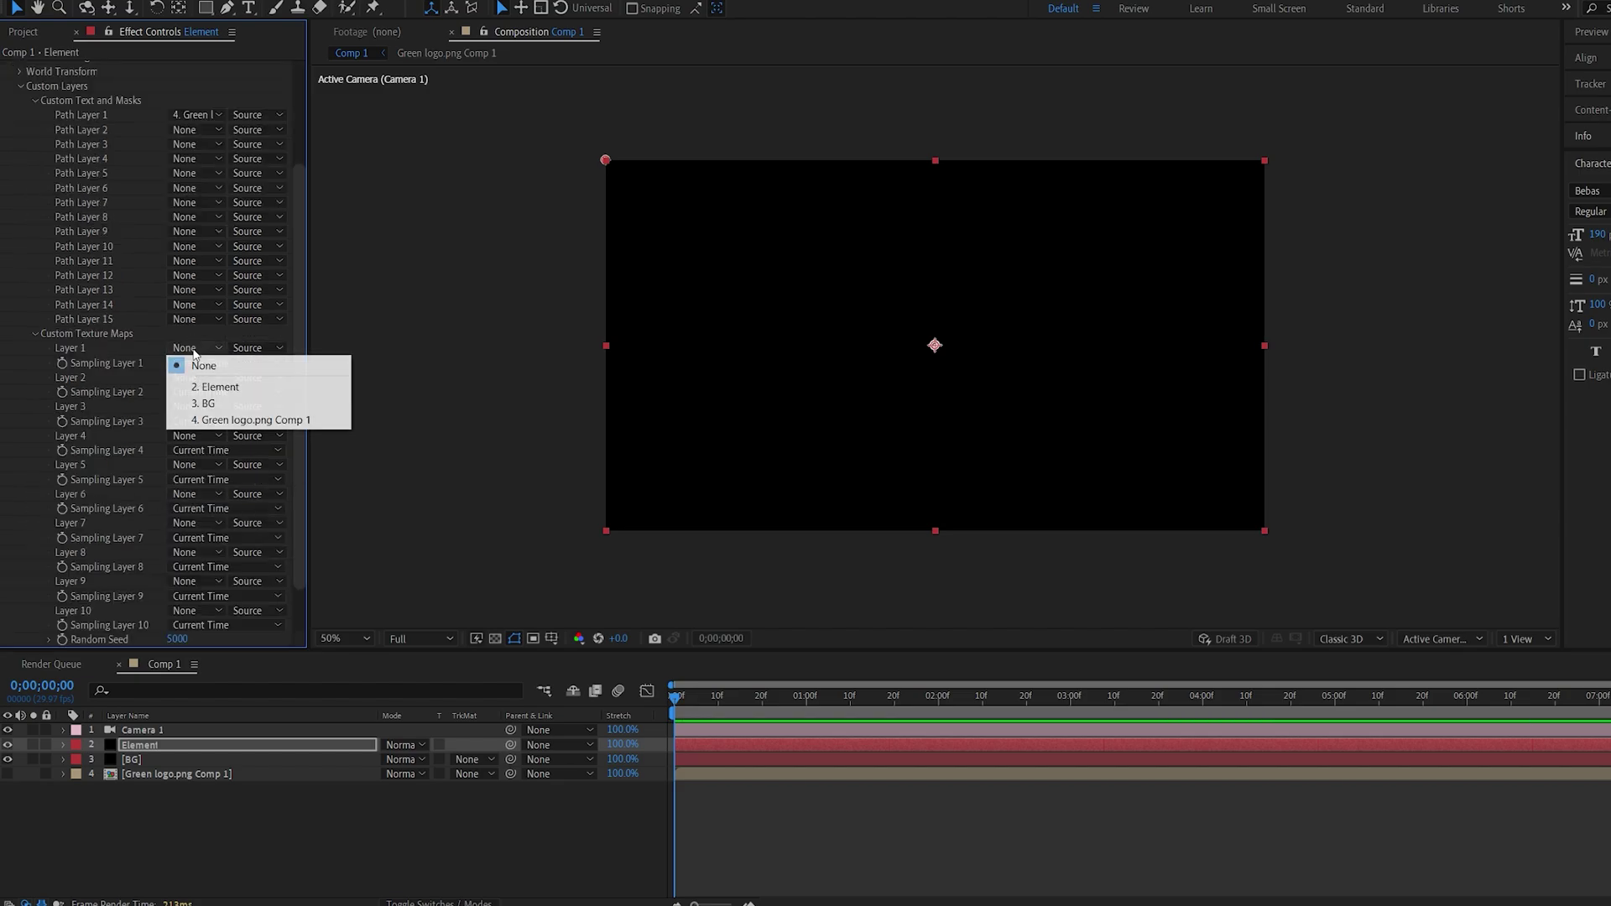
left_click(204, 420)
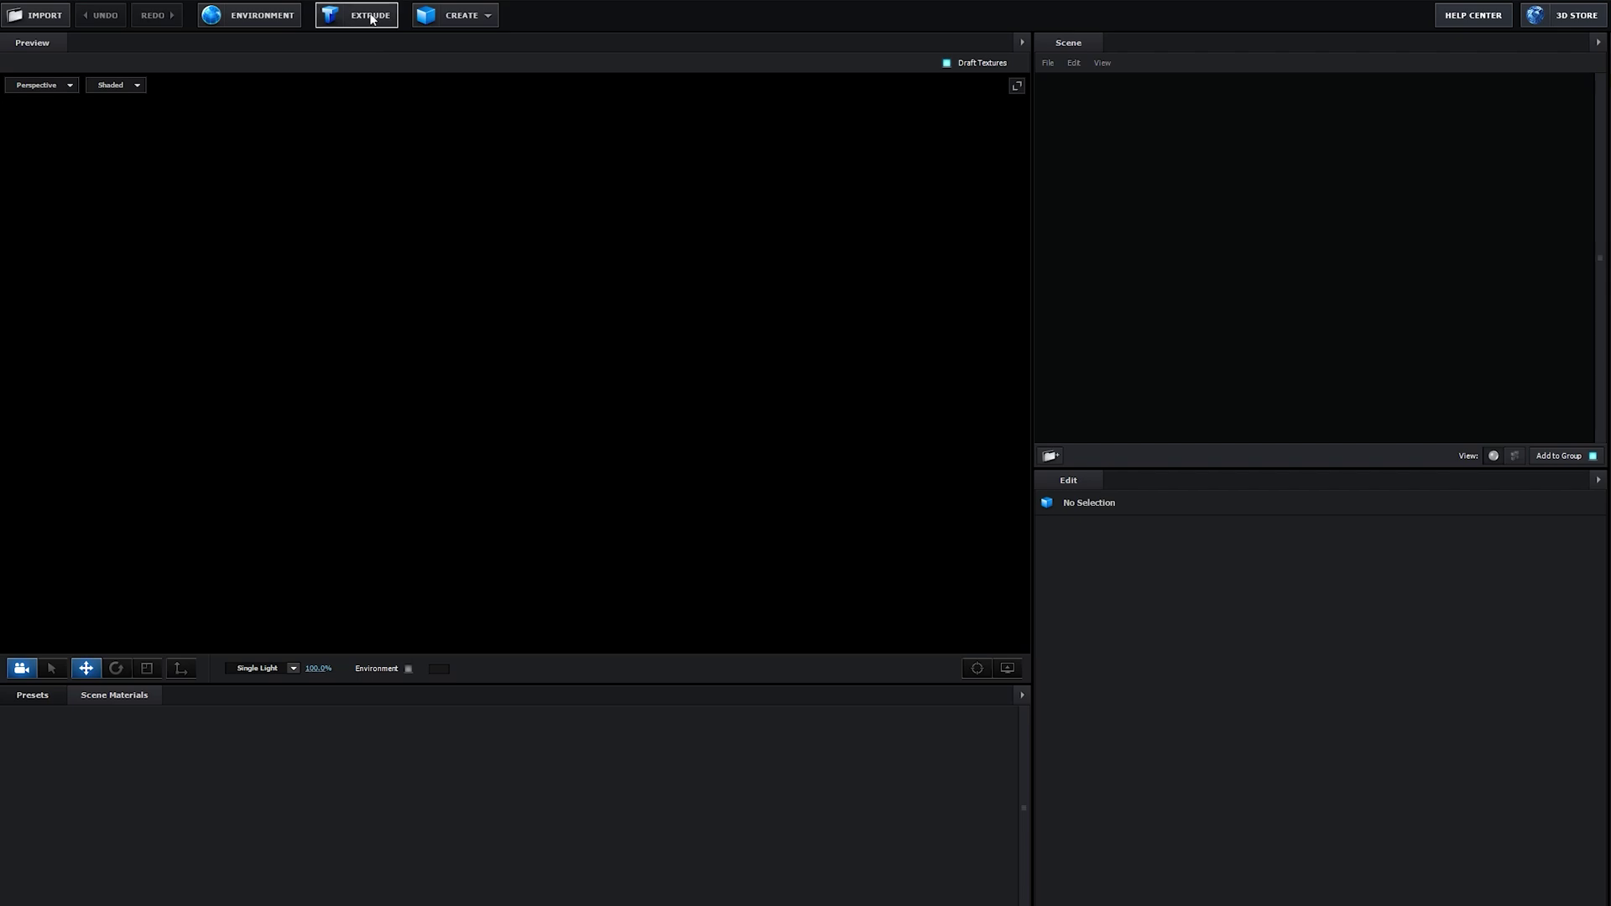
- Extrude the logo path into a 3D sphere model and scale it down to about 54%
left_click(371, 19)
key("r")
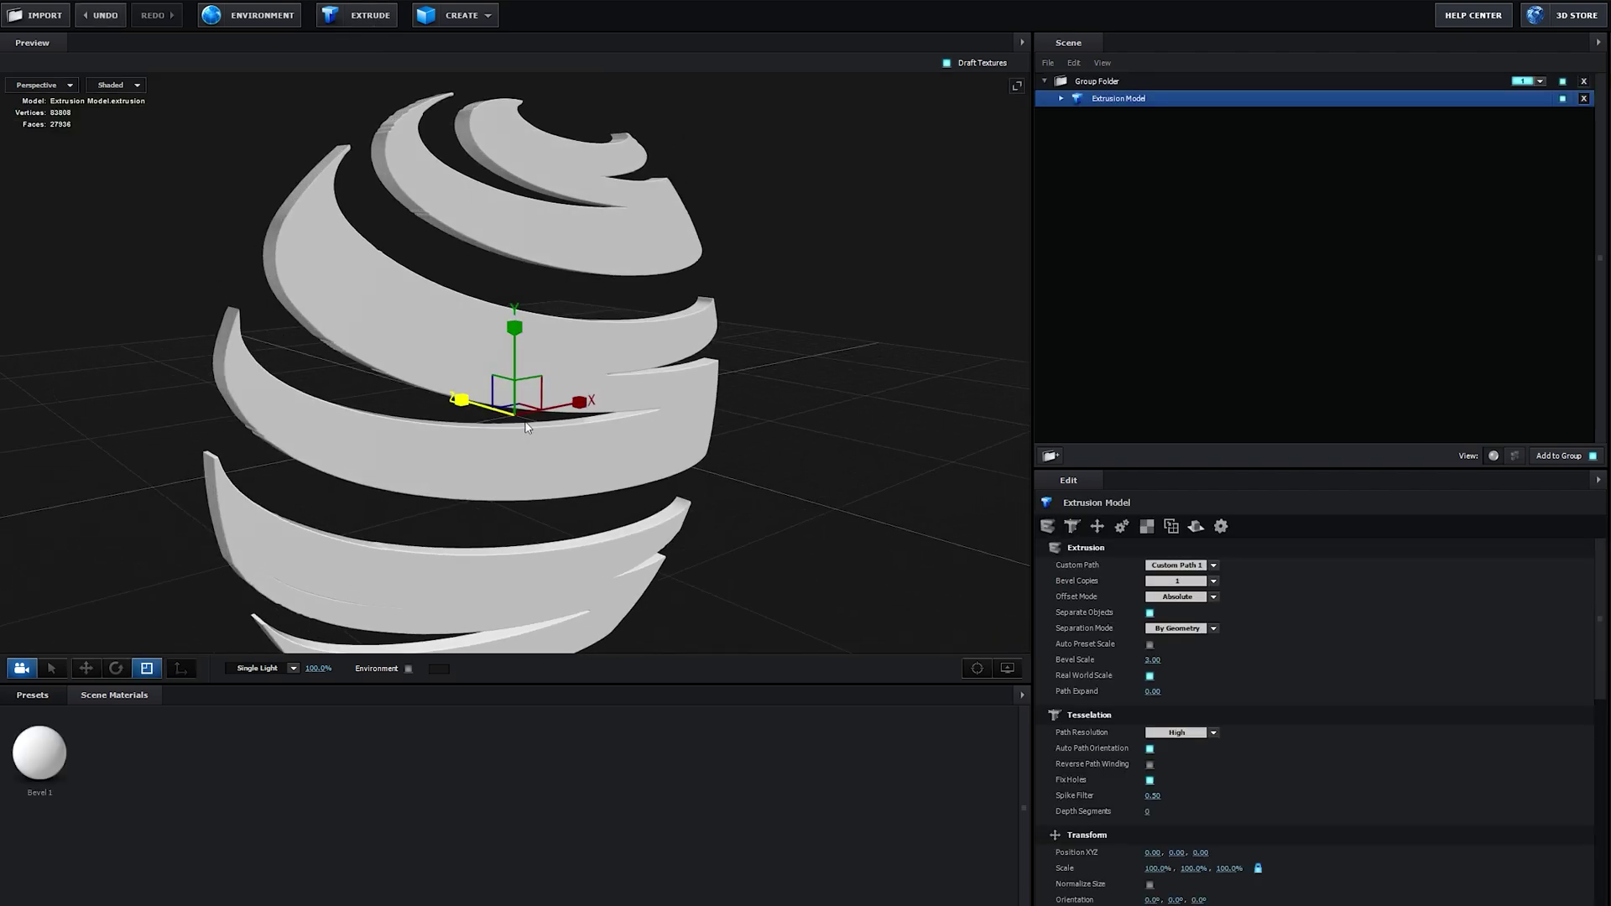
left_click_drag(520, 413, 410, 578)
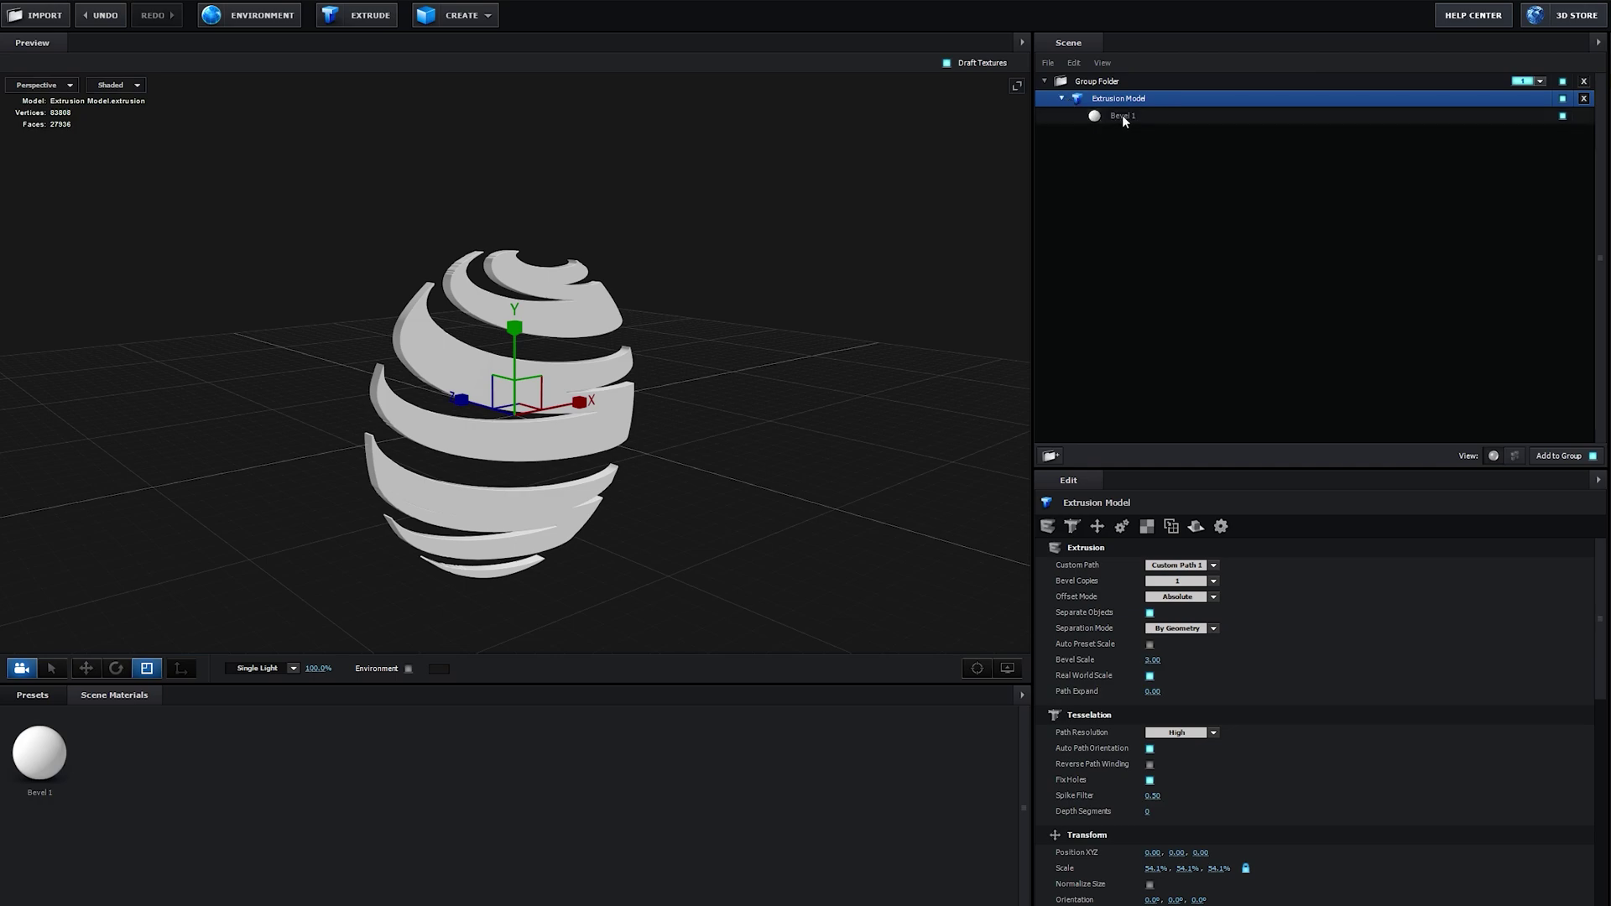
- Set the Bevel 1 material's extrusion depth to 2.00
left_click(1124, 117)
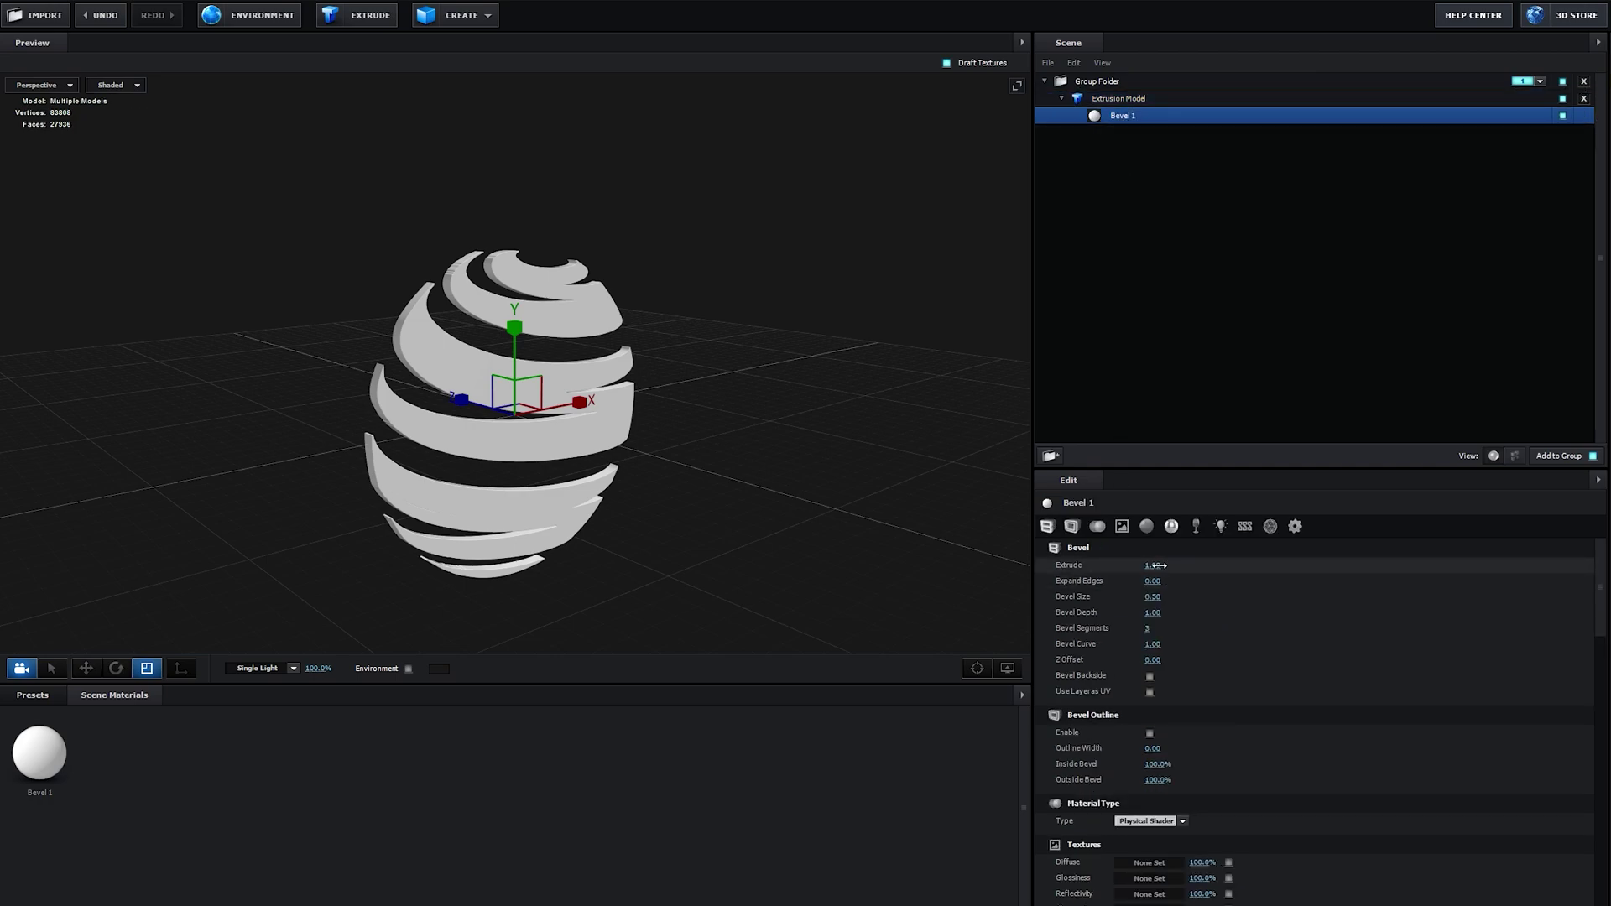
left_click_drag(1156, 566, 1234, 460)
left_click_drag(865, 309, 833, 324)
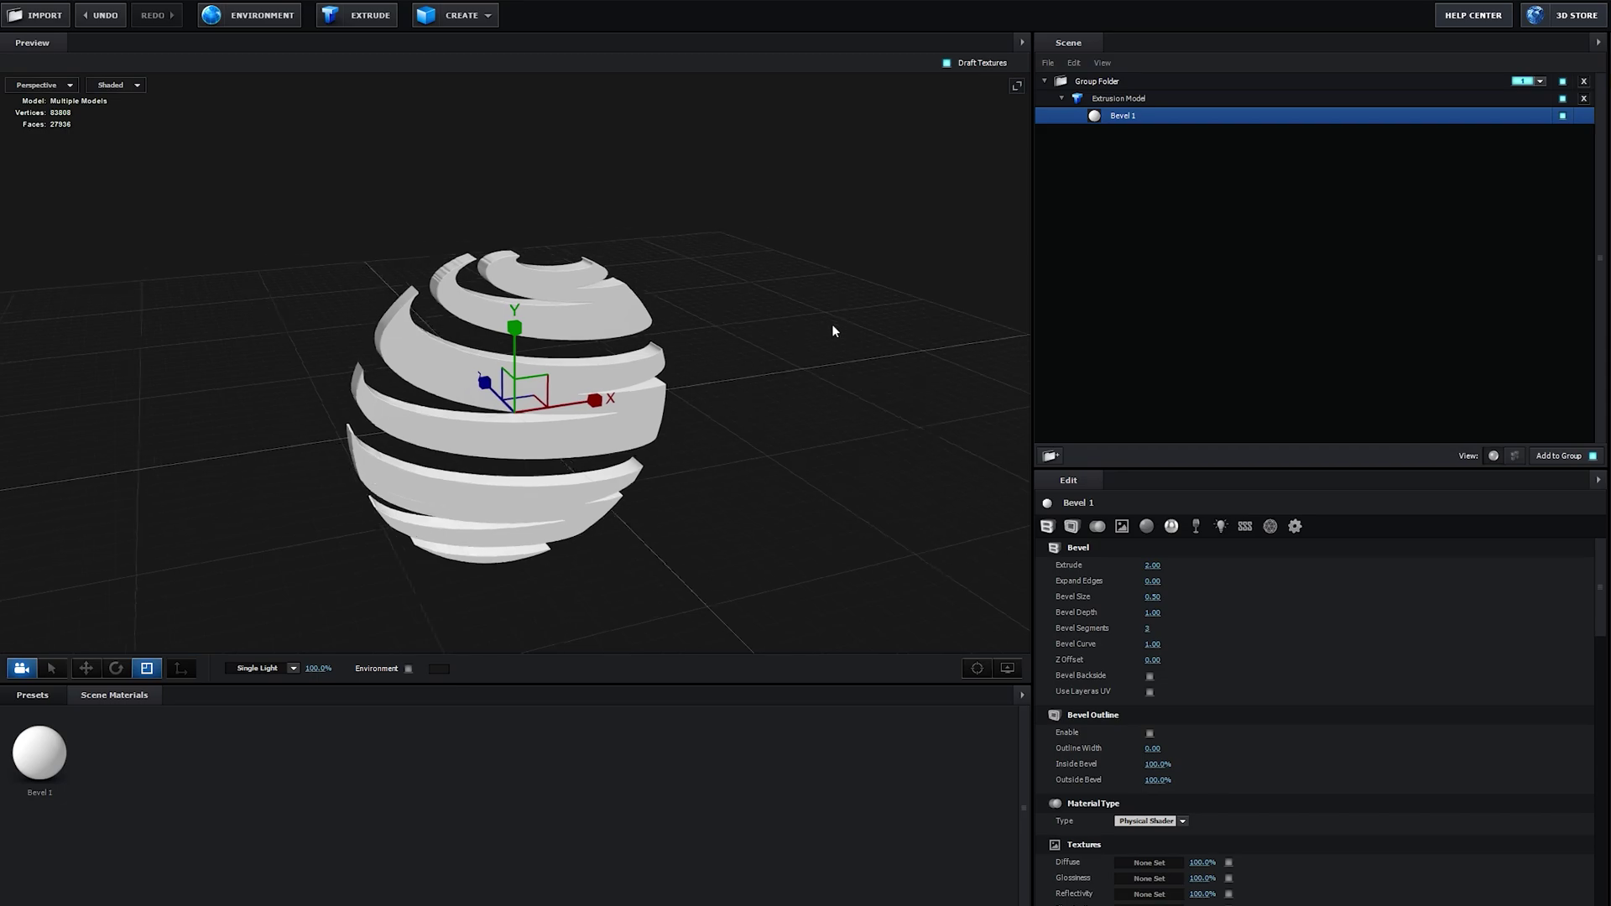
left_click_drag(762, 480, 732, 482)
scroll(732, 482, "up", 2)
scroll(1140, 797, "down", 1)
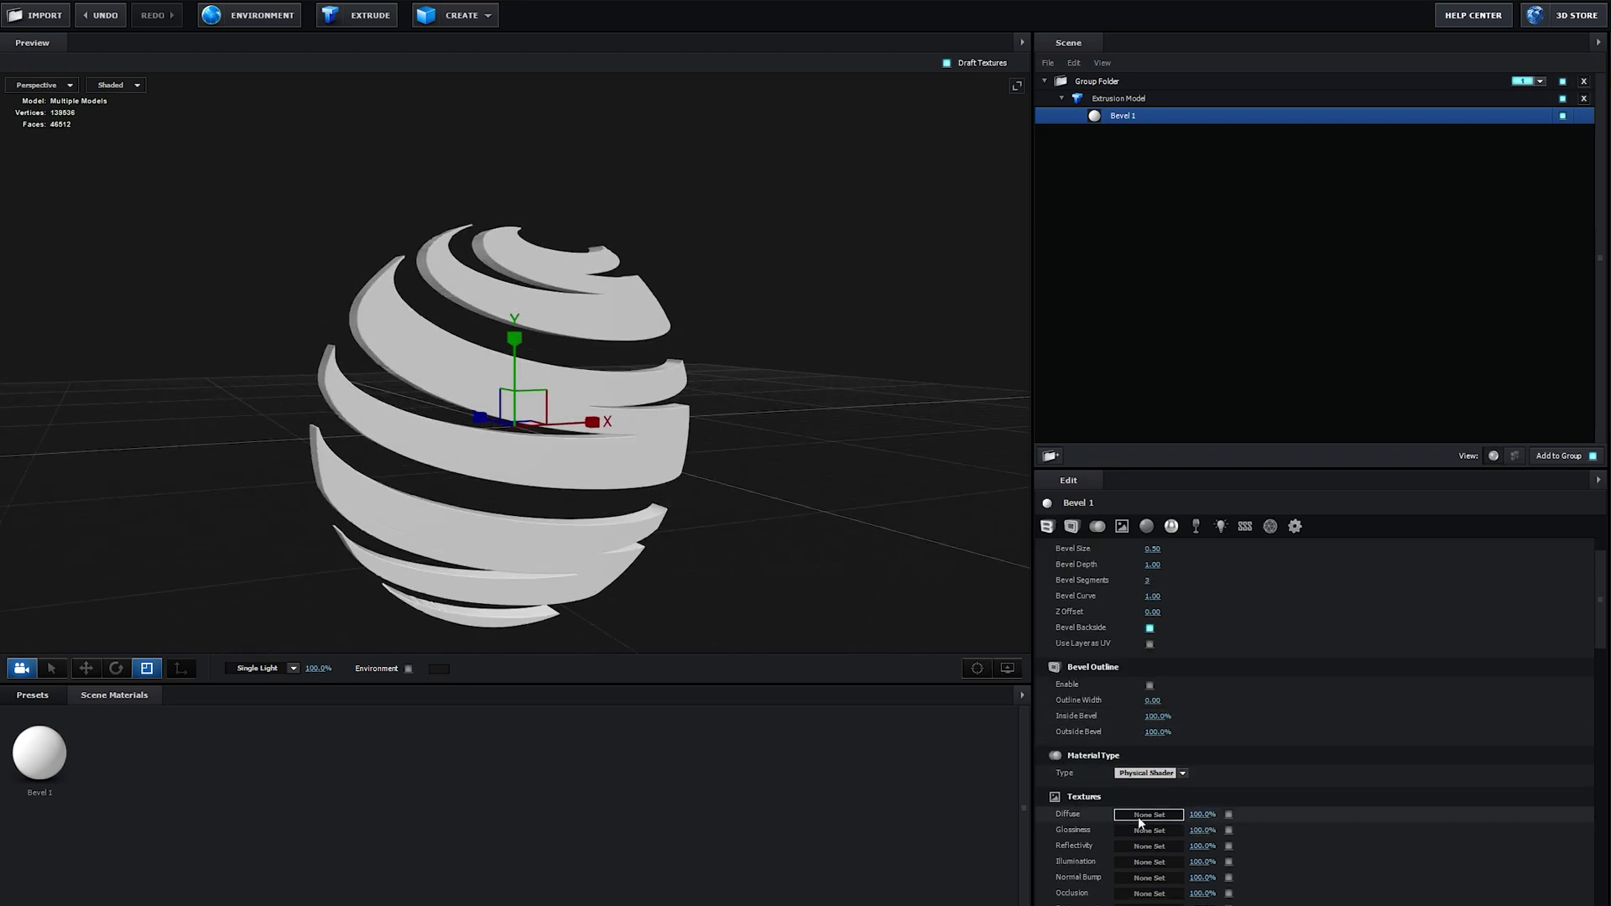
- Give Bevel 1 a Custom Layer 1 diffuse texture with Use Layer as UV, producing green-blue rings
left_click(1138, 818)
left_click(1141, 663)
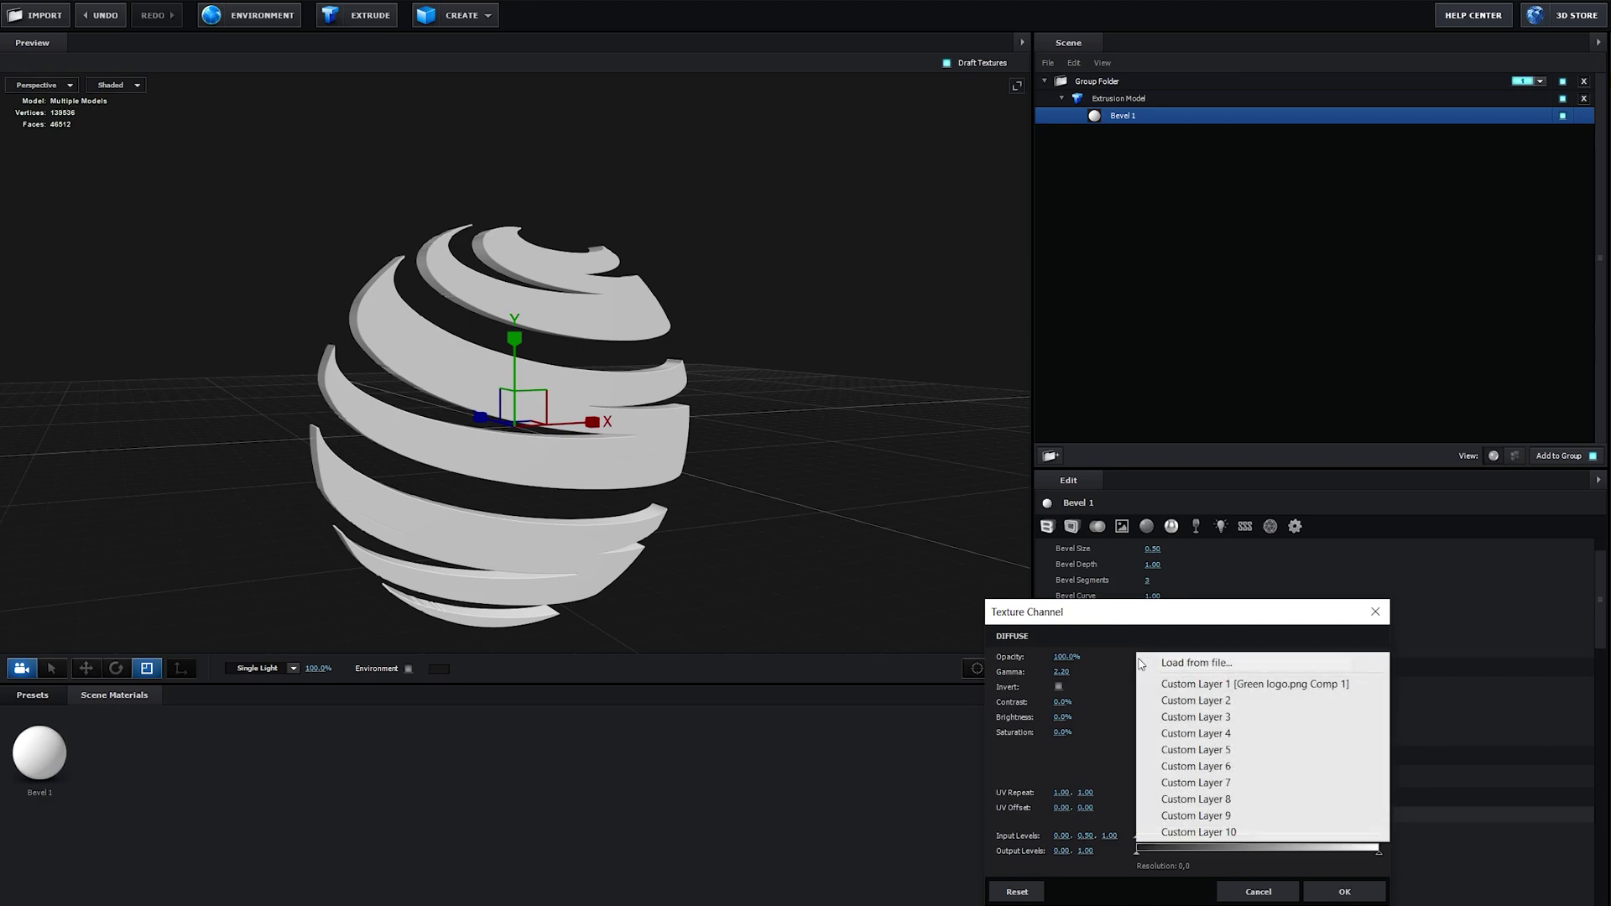
left_click(1190, 685)
left_click(1345, 891)
left_click_drag(702, 541, 672, 562)
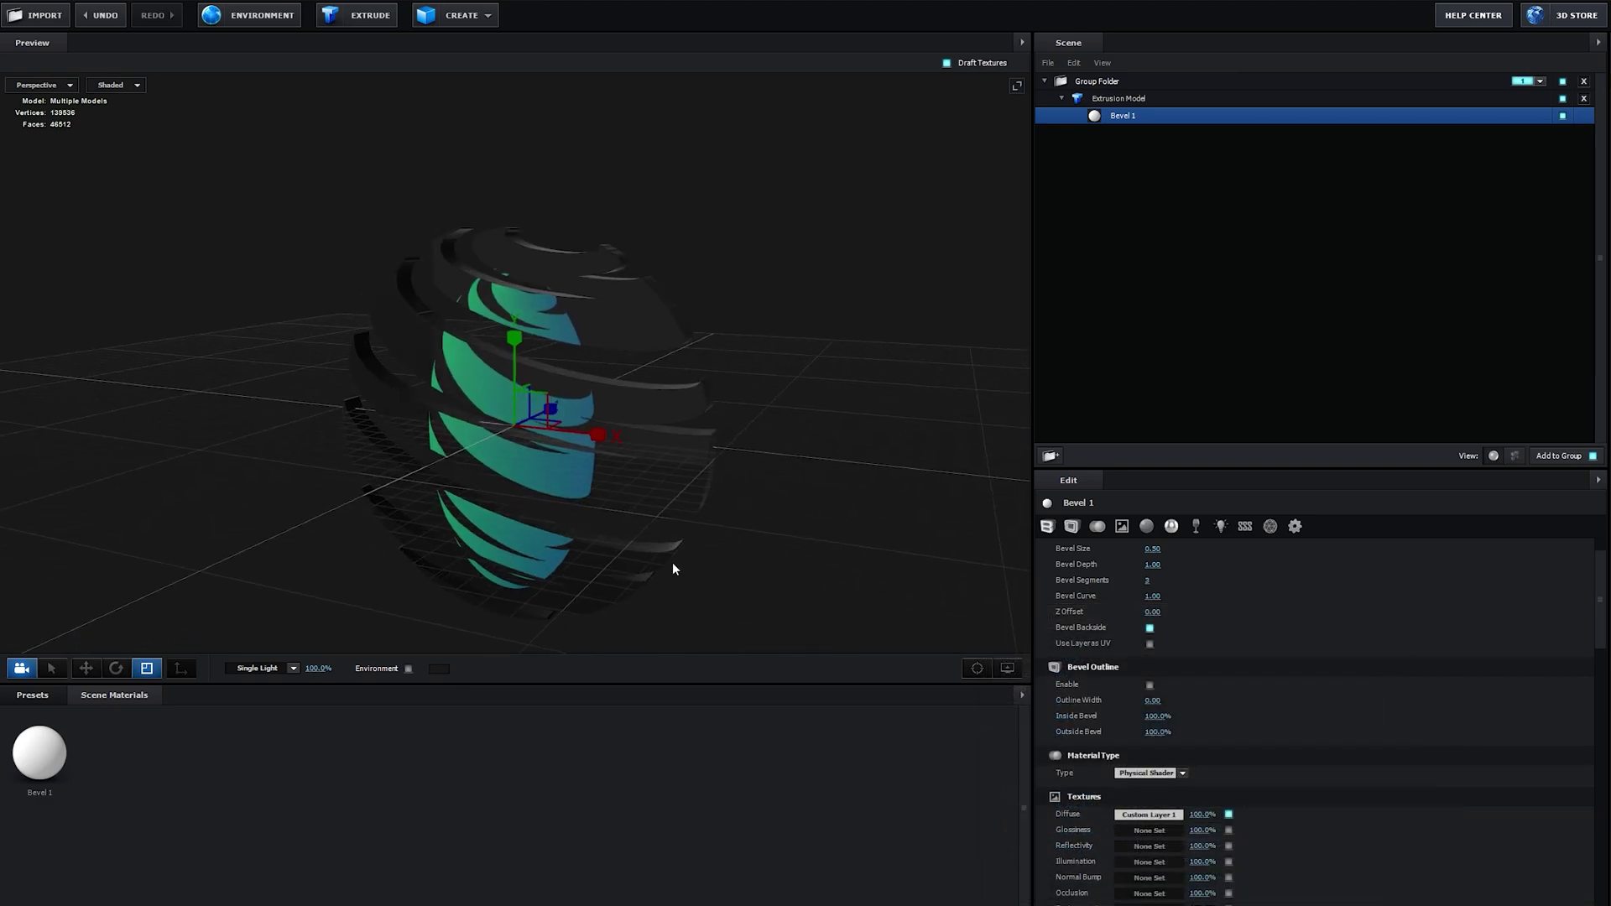
left_click(1150, 644)
scroll(449, 527, "up", 5)
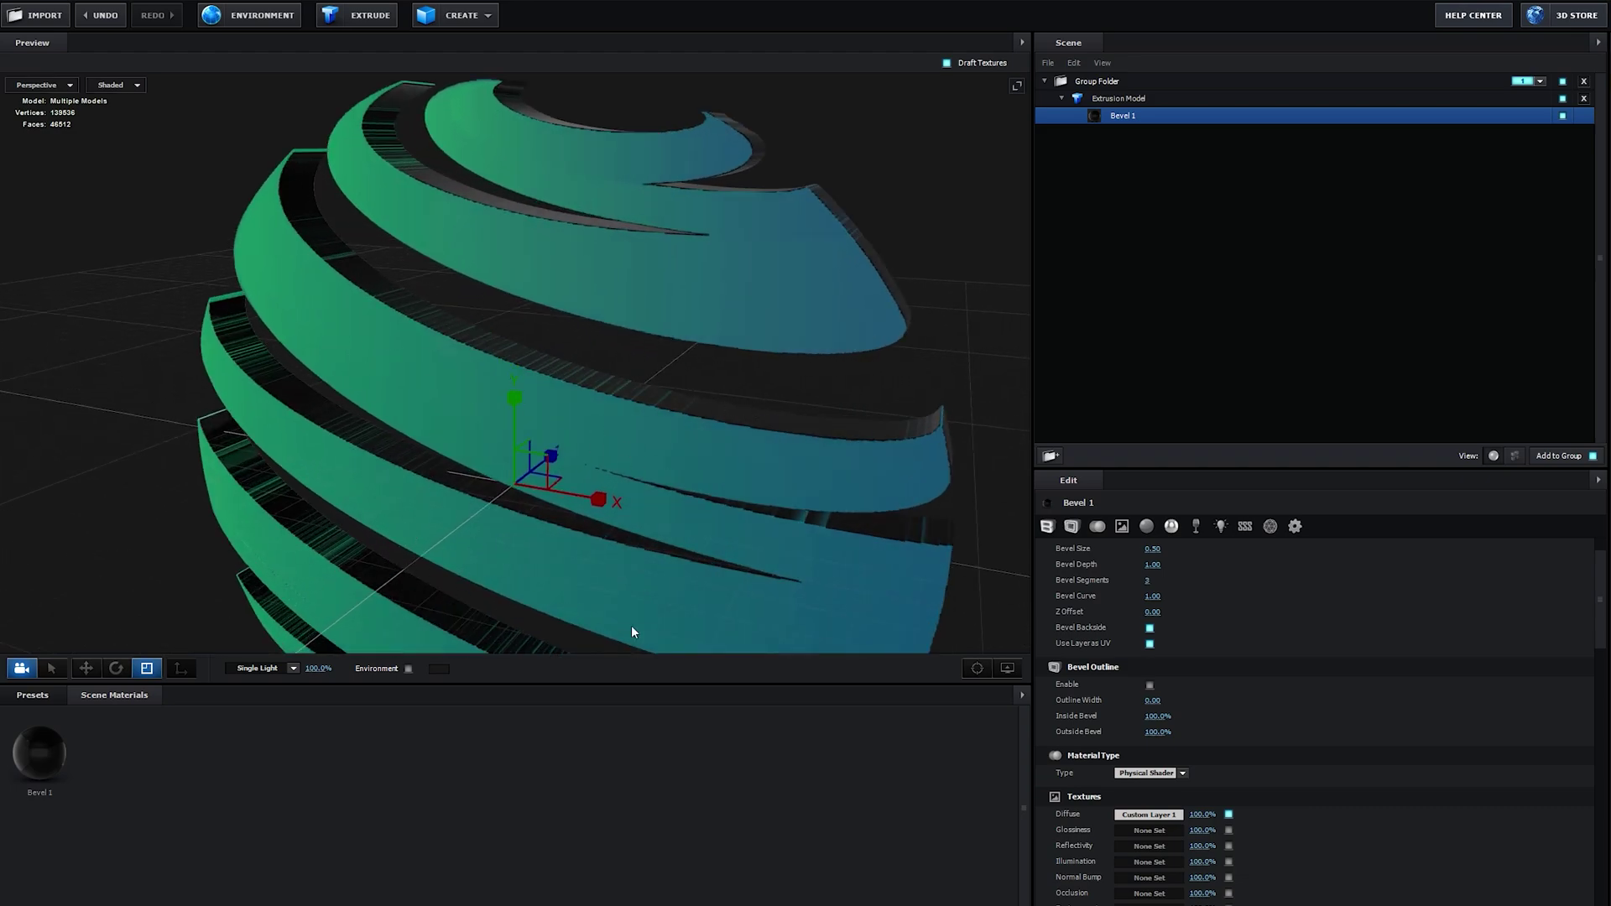
- Try a negative Expand Edges value on Bevel 1 and inspect the ring edges up close
left_click_drag(391, 547, 364, 531)
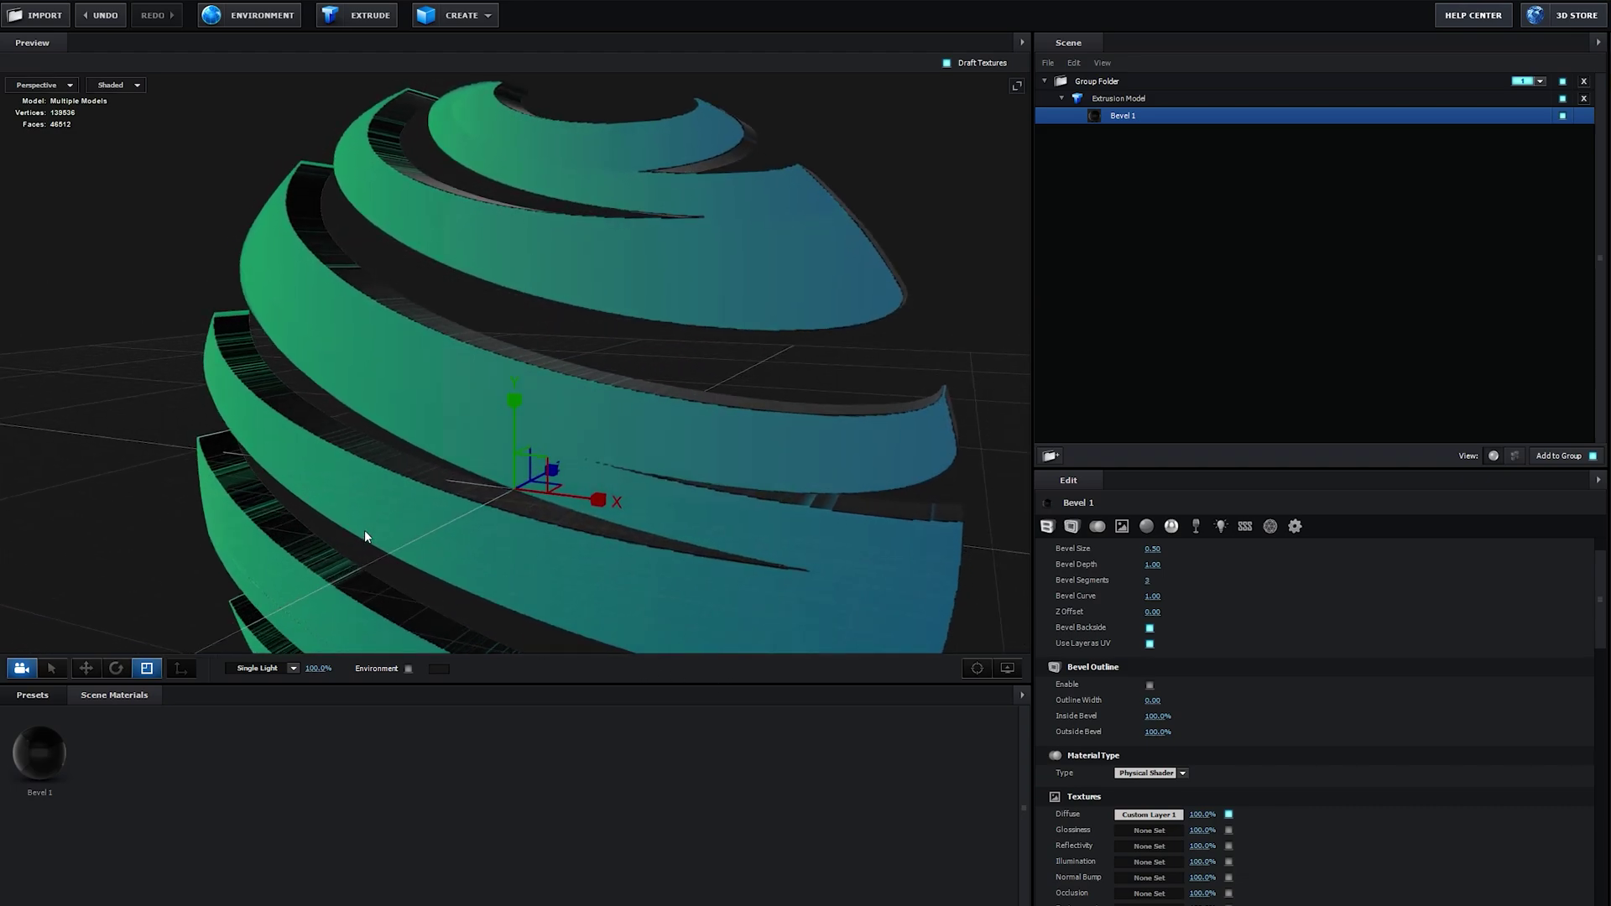
scroll(1117, 586, "up", 2)
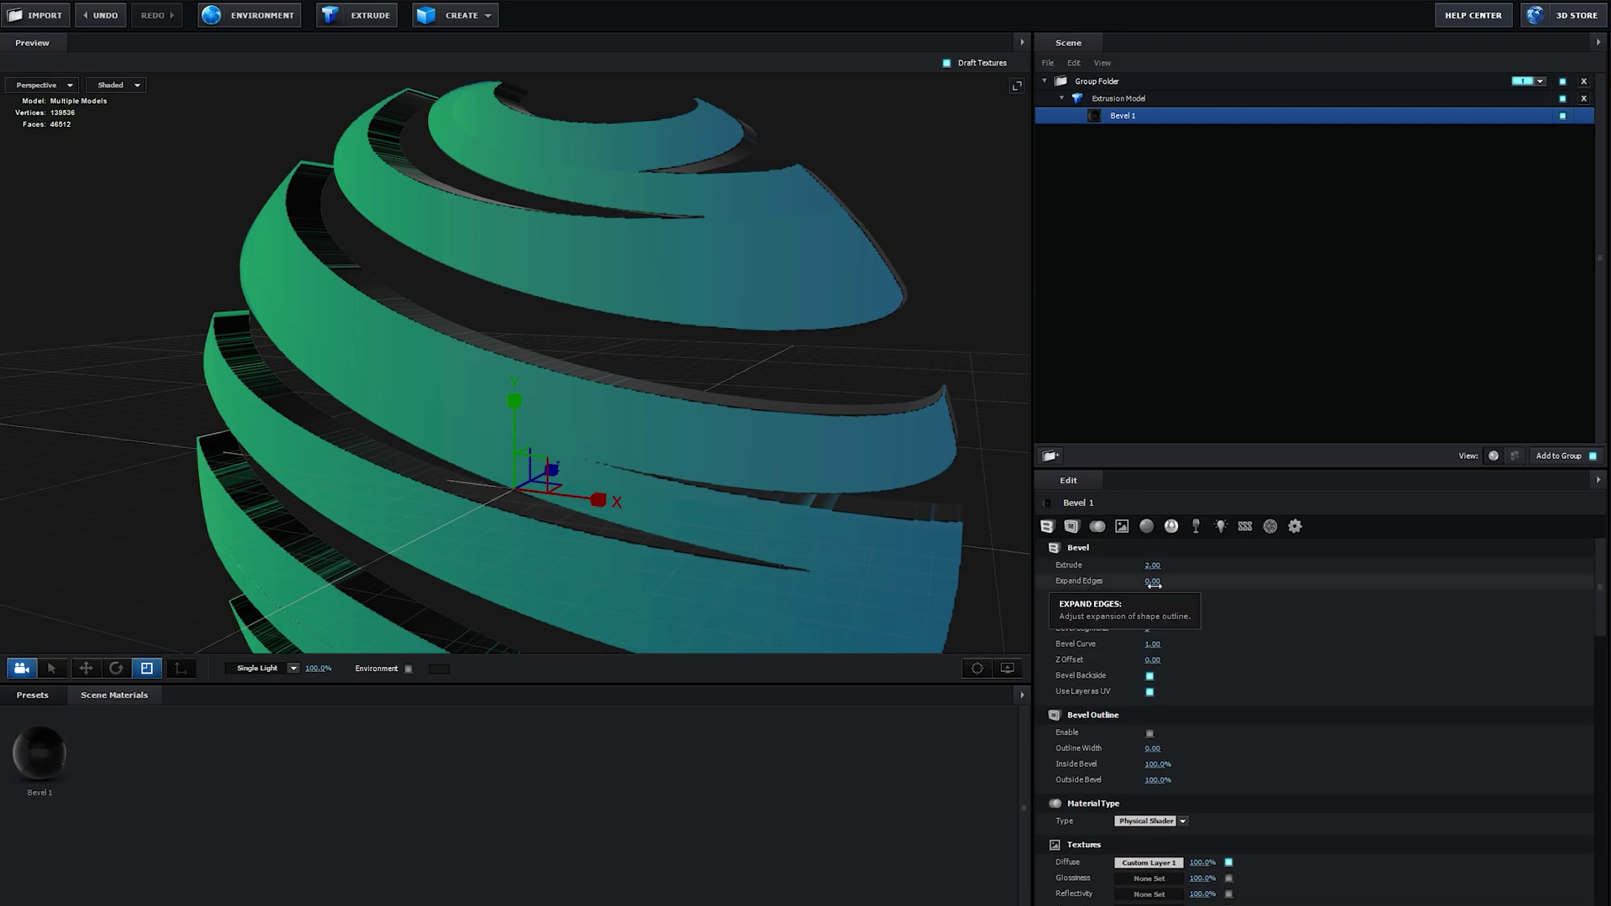
left_click_drag(1154, 585, 1105, 596)
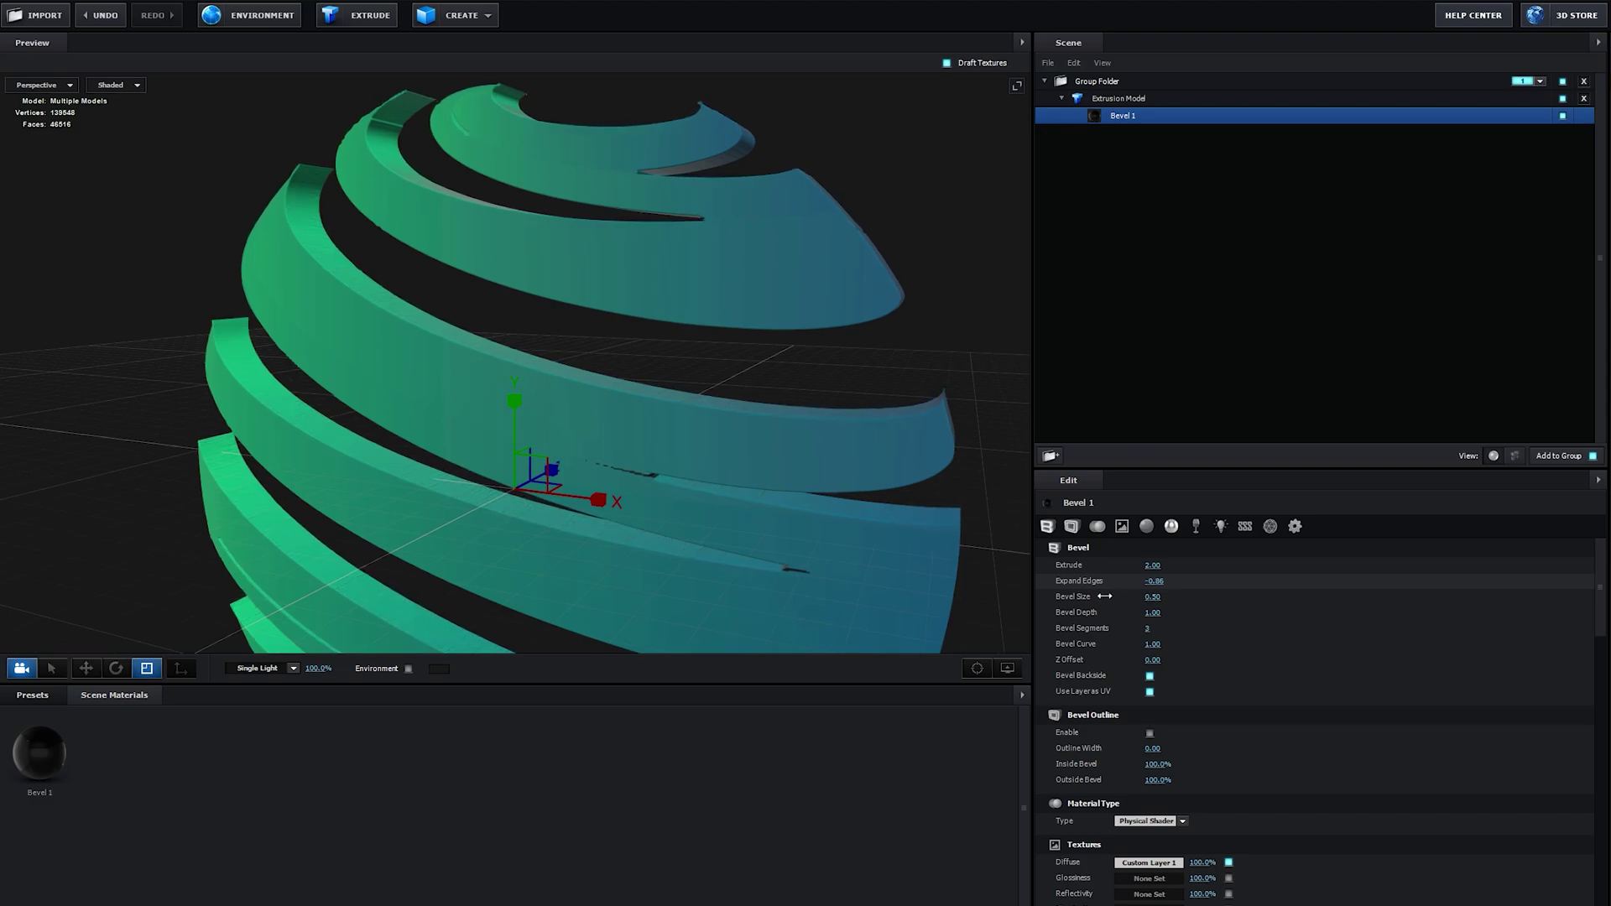
left_click_drag(435, 457, 522, 529)
scroll(337, 289, "up", 5)
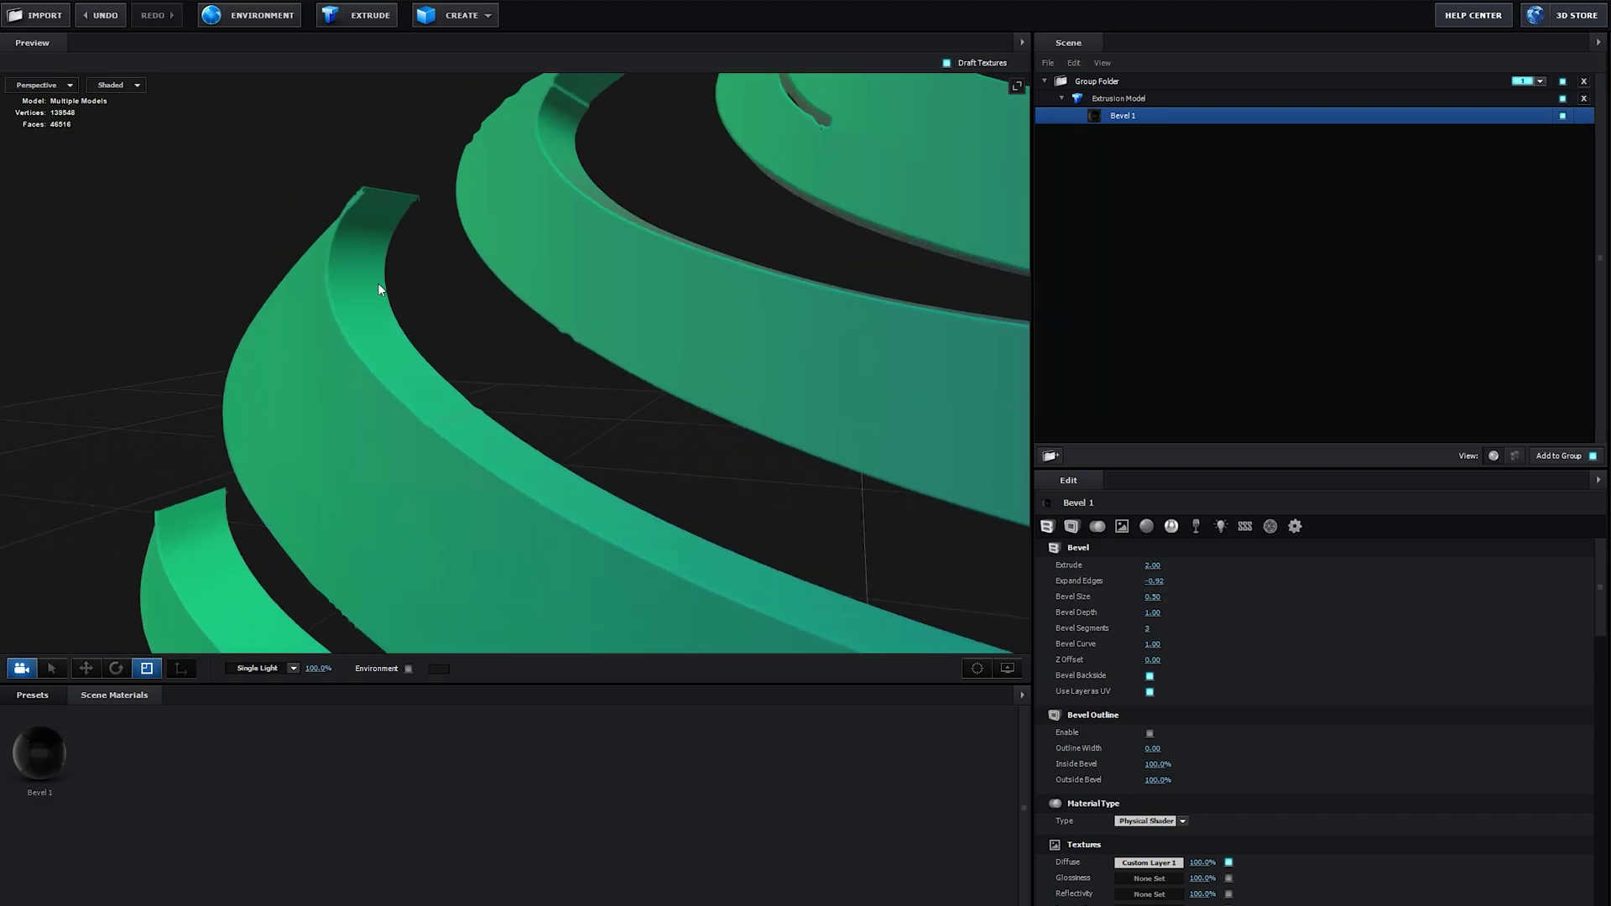
left_click_drag(380, 289, 464, 457)
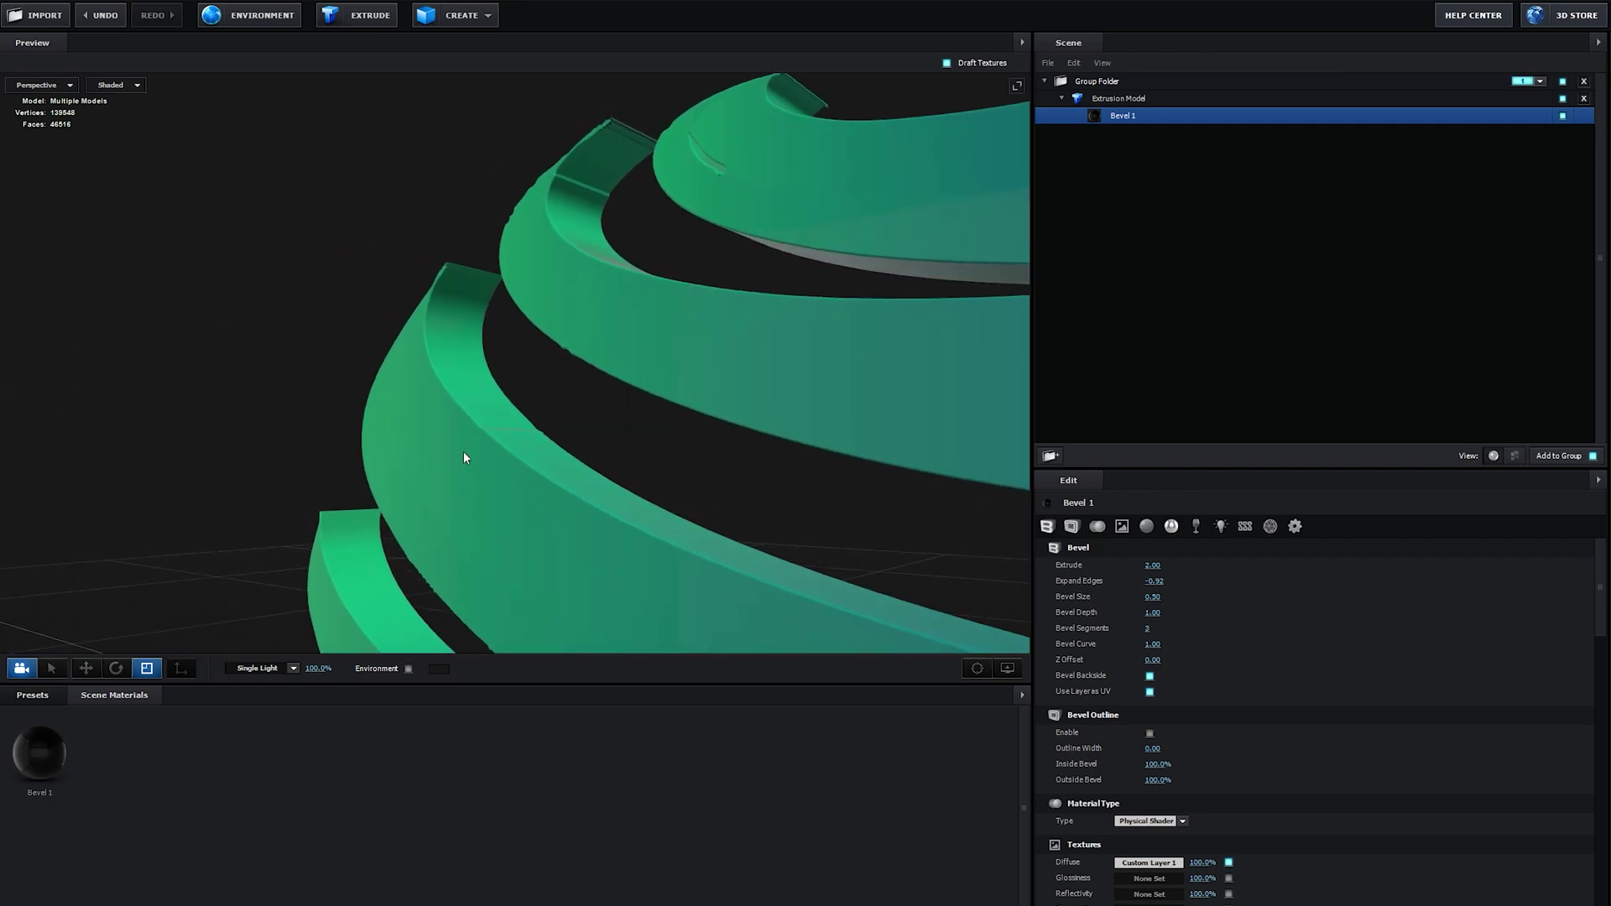
- Reset Expand Edges to 0.00 and open the Green logo.png Comp 1 precomp
left_click(1160, 582)
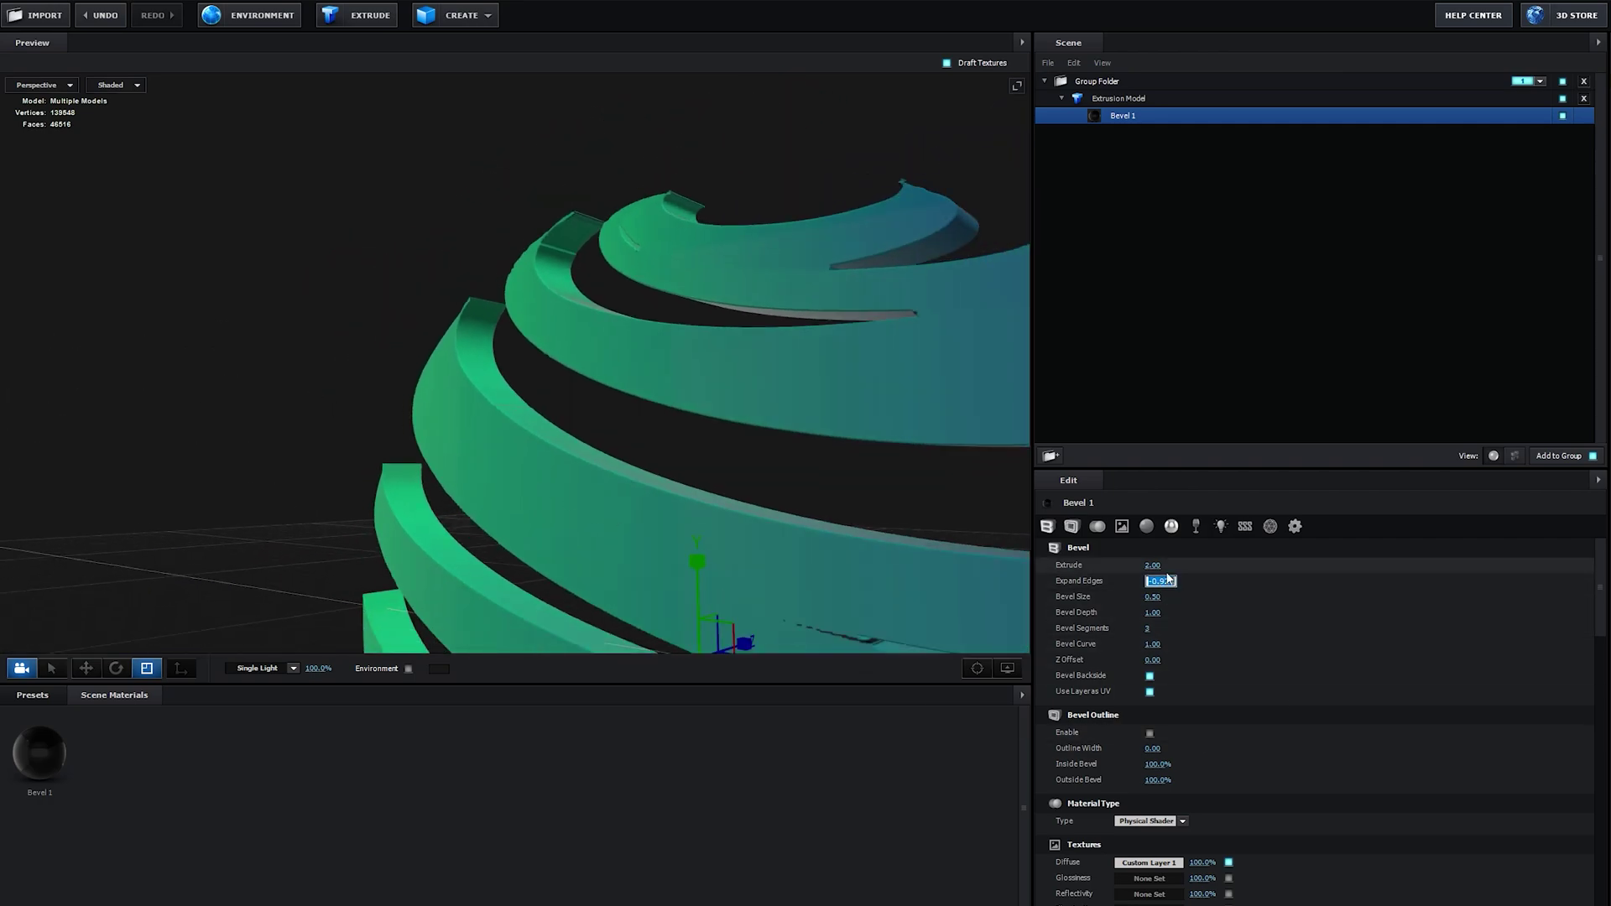
type("0")
key("Return")
scroll(848, 427, "down", 3)
left_click_drag(847, 427, 776, 370)
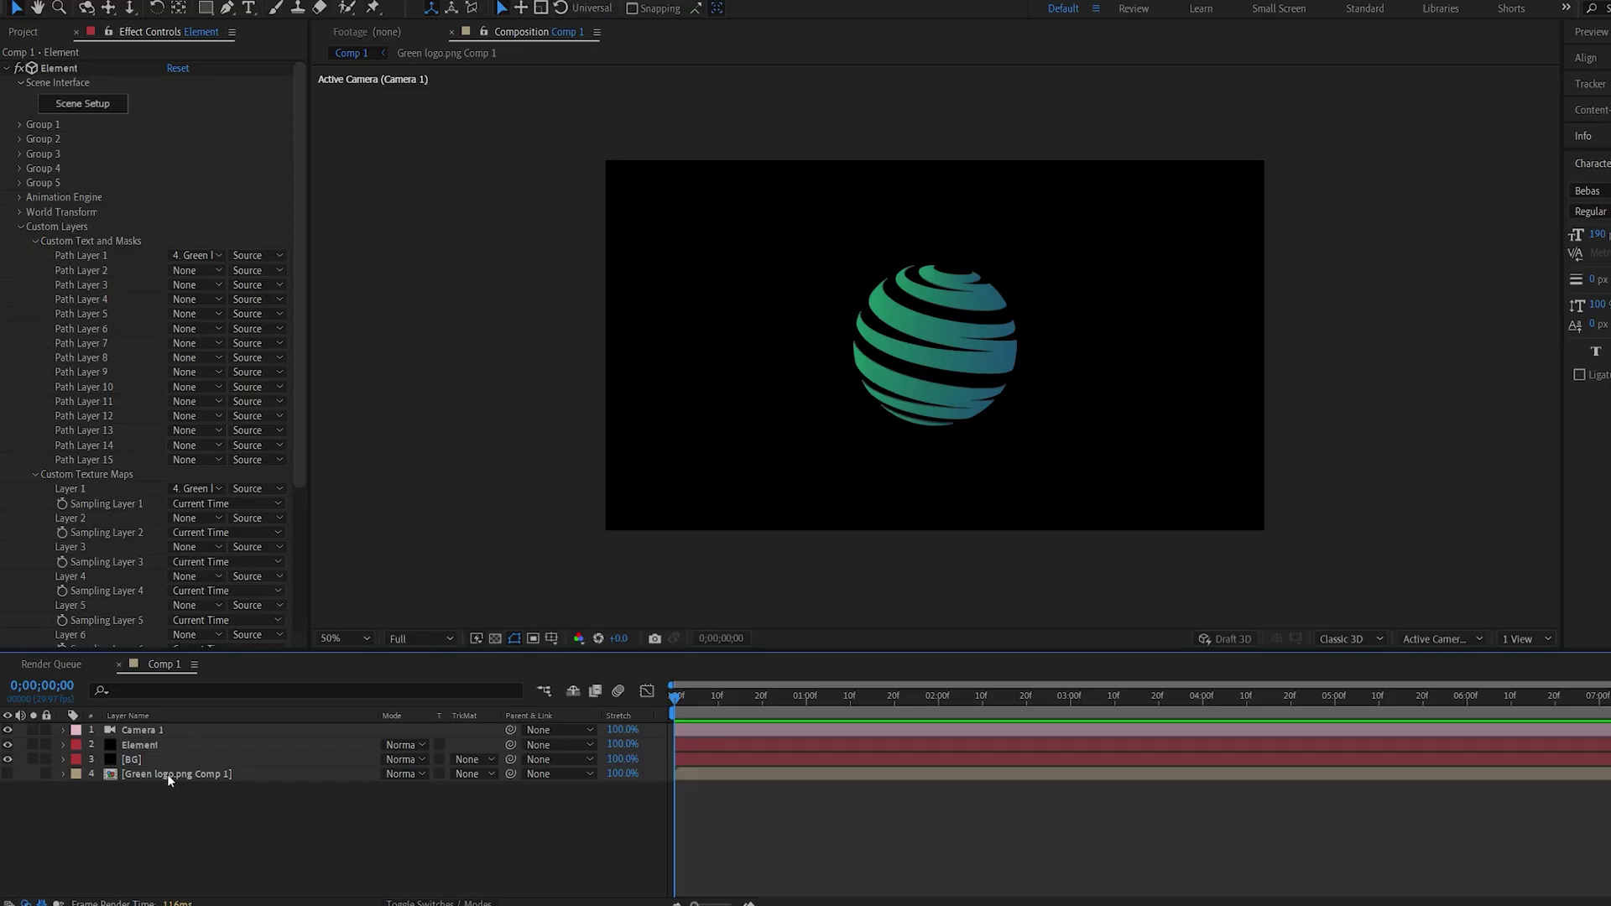
double_click(167, 774)
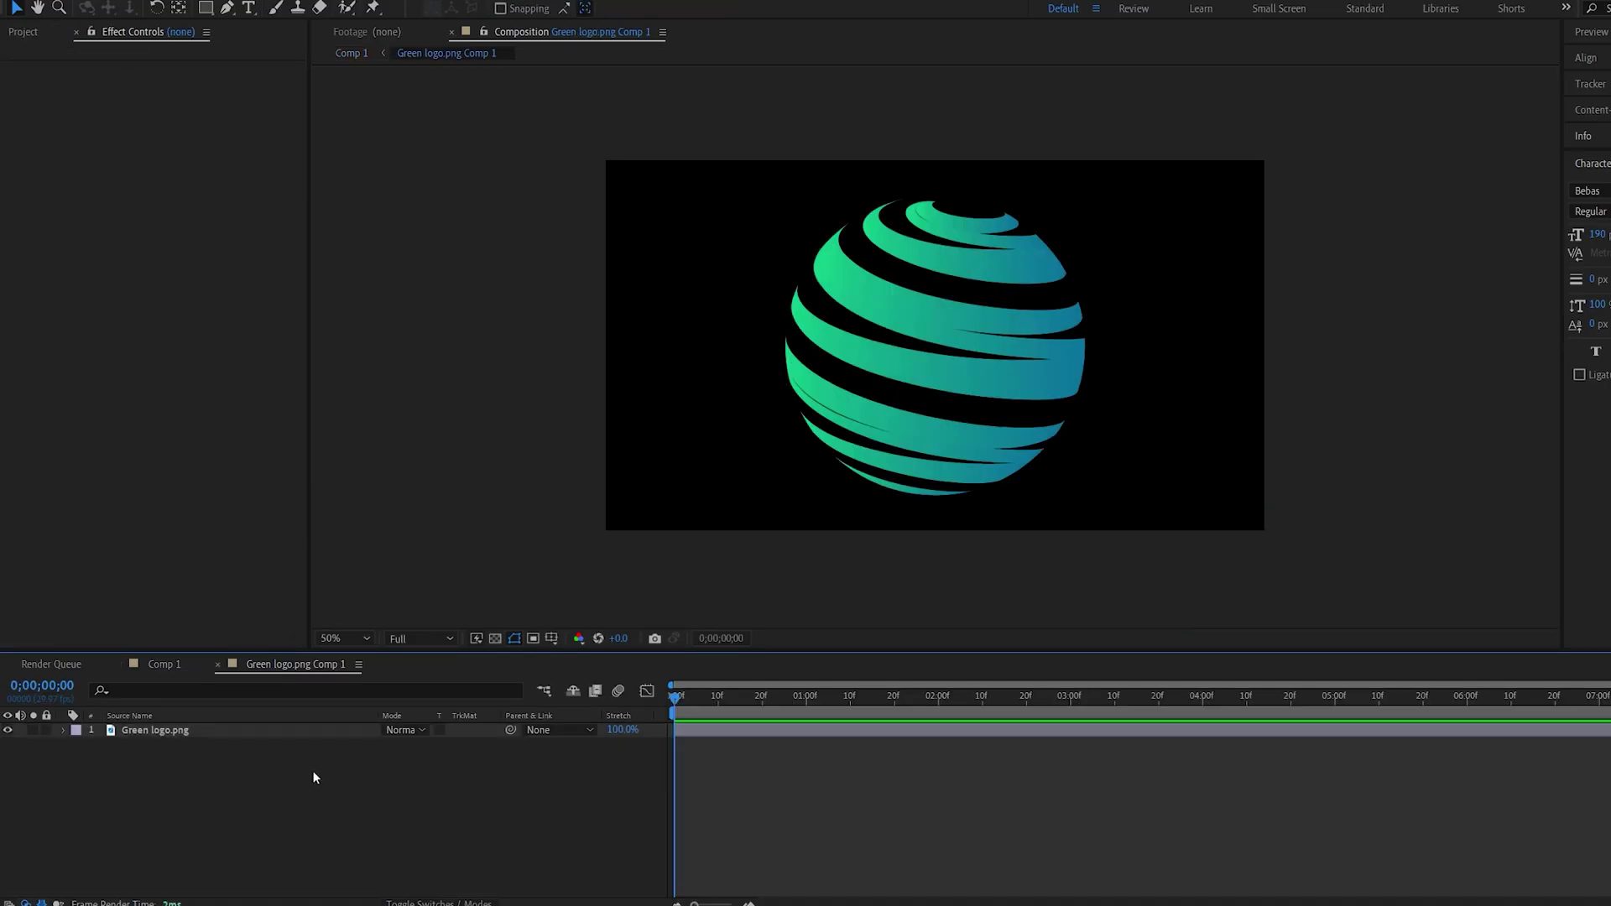
right_click(376, 793)
- Add a new solid with Gradient Ramp and place it beneath the logo
mouse_move(449, 621)
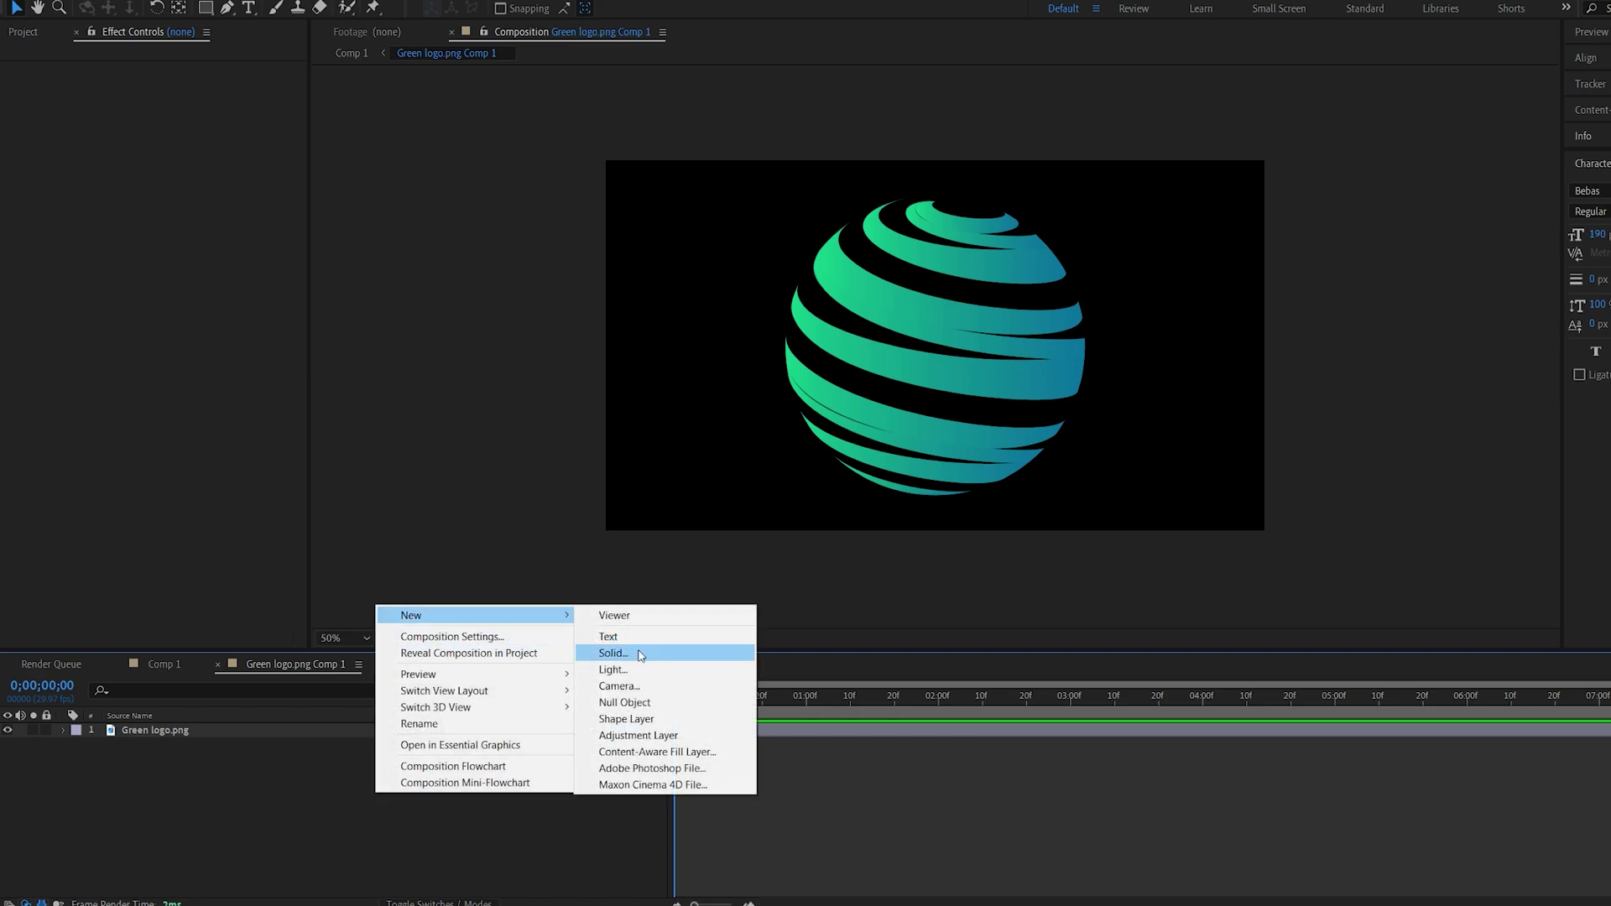
left_click(641, 656)
left_click(349, 552)
key("ctrl+space")
type("b")
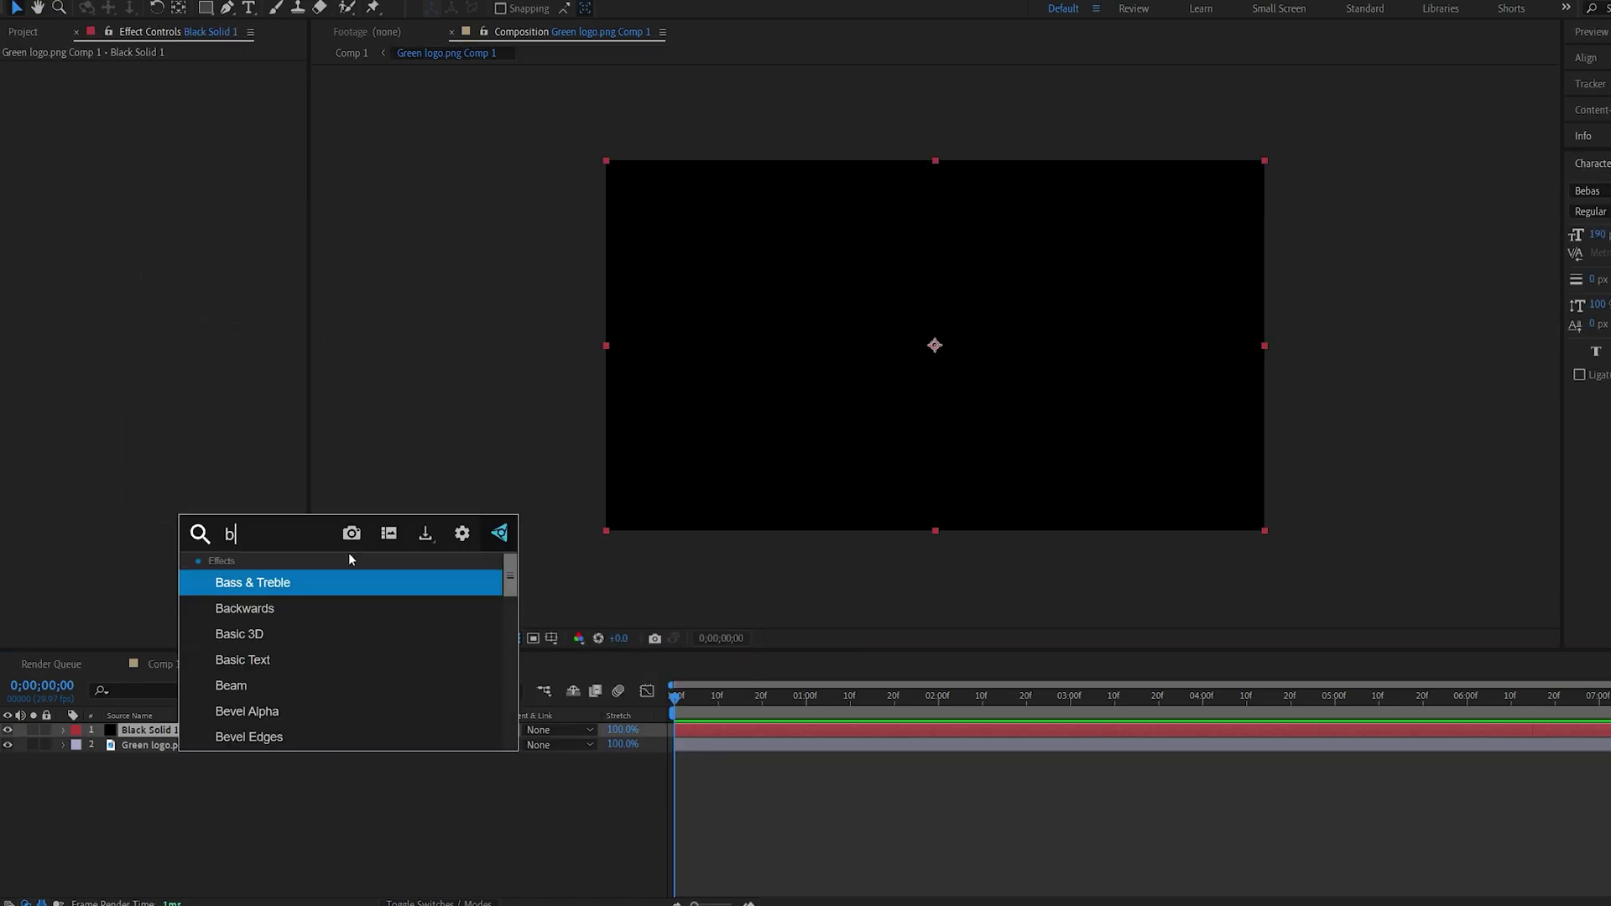
type("a")
key("BackSpace")
key("BackSpace")
type("gra")
left_click(309, 603)
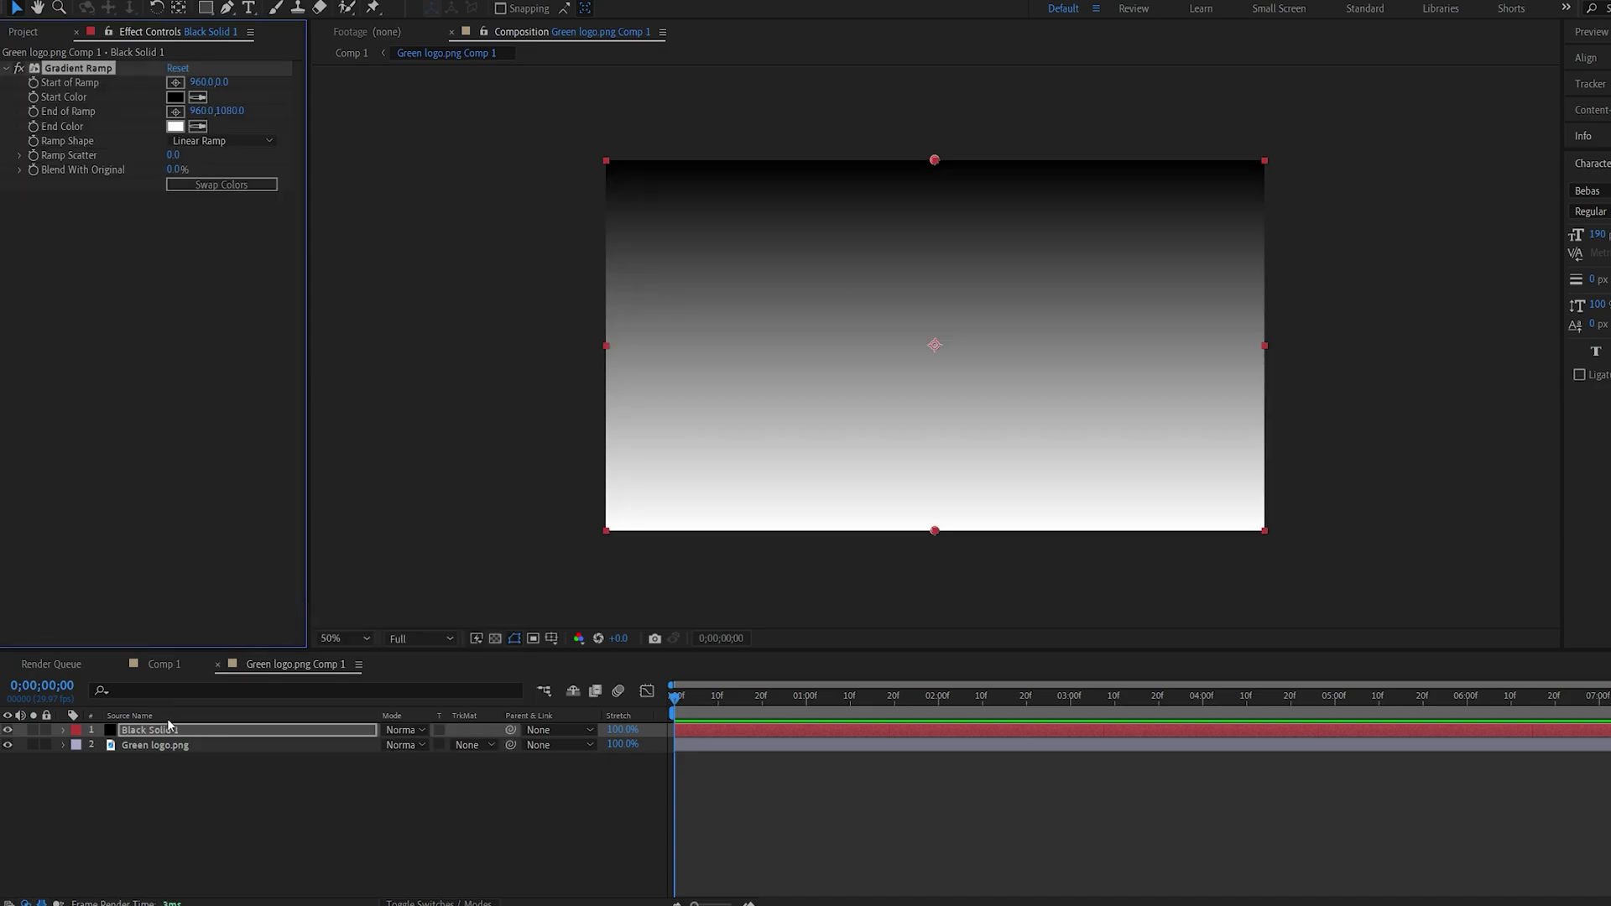
left_click_drag(157, 735, 162, 793)
- Sample the sphere's green and dark teal for the ramp colours and run the gradient diagonally
left_click(197, 97)
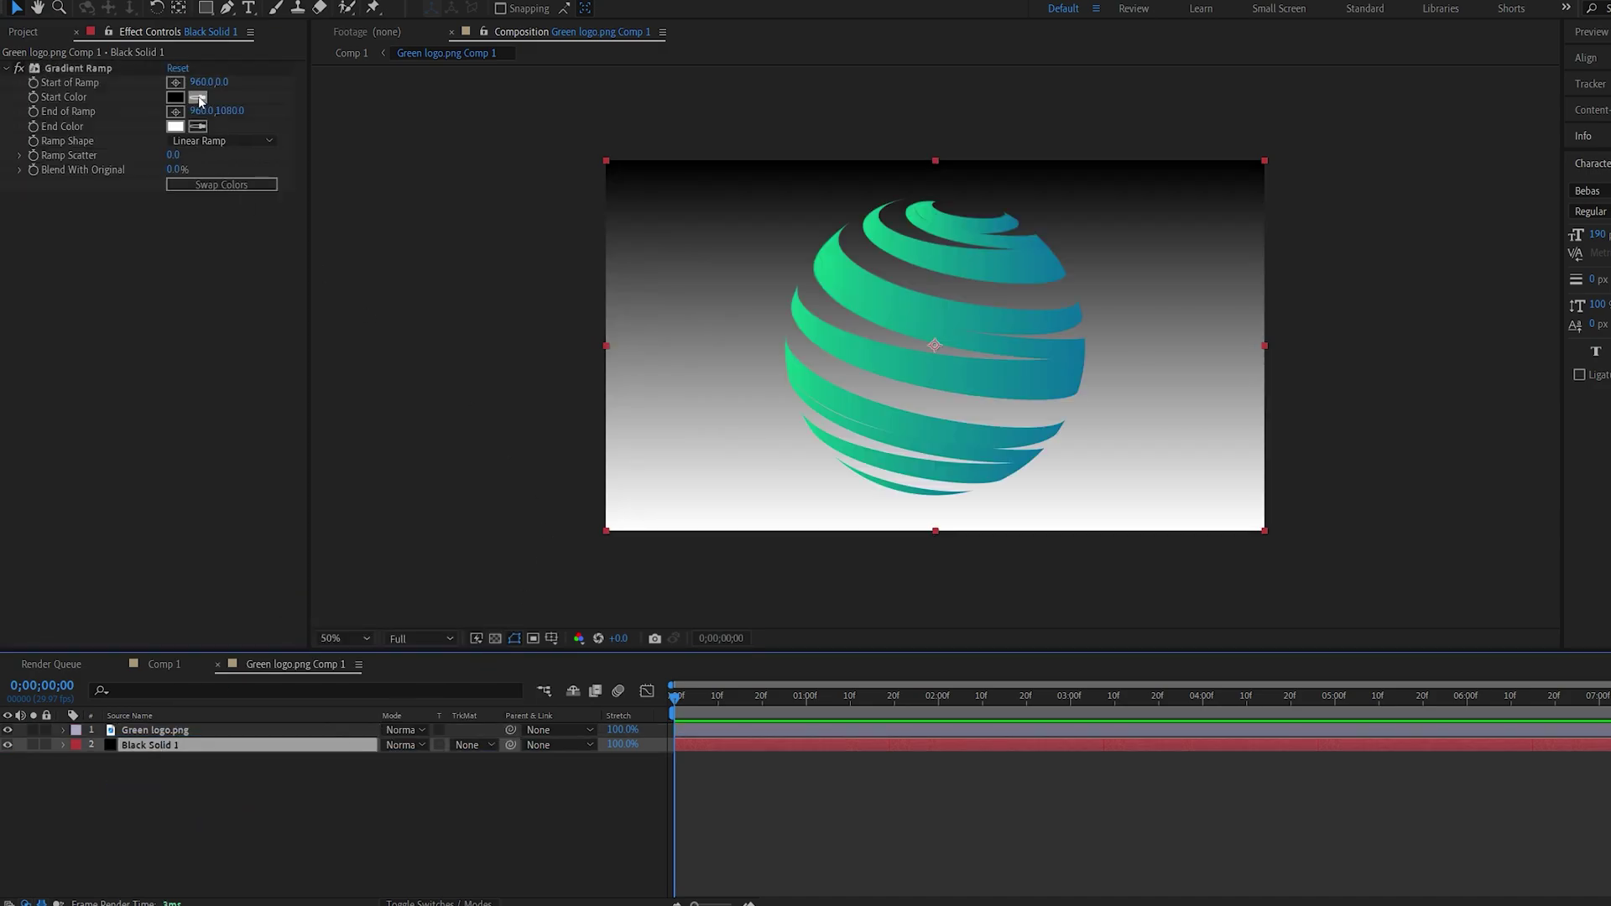
left_click(834, 242)
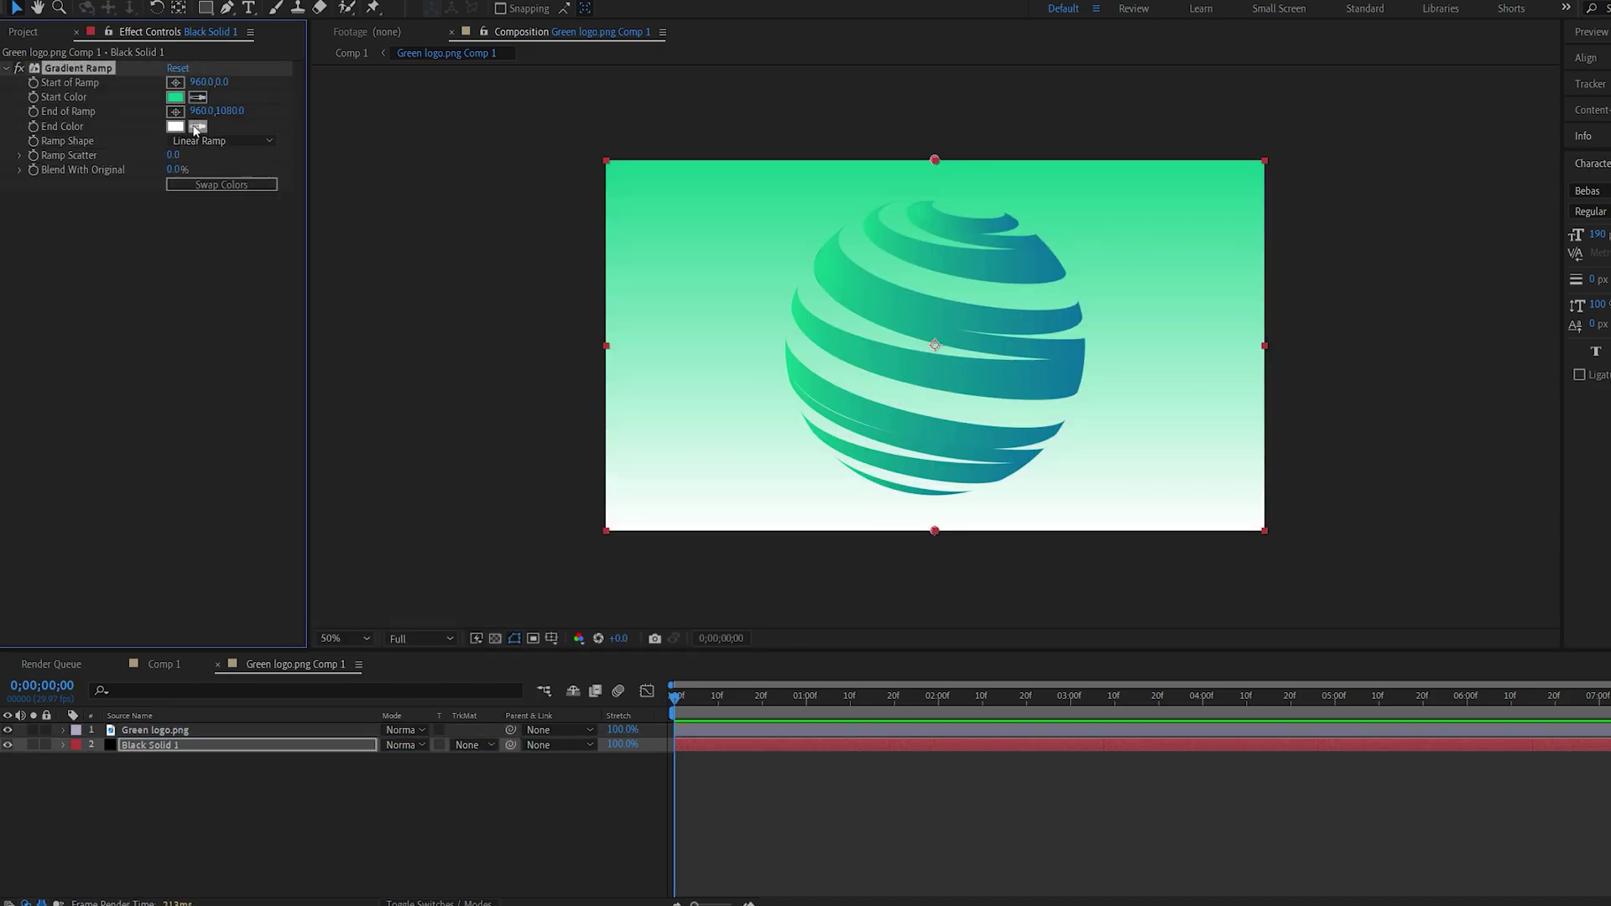
left_click(1074, 360)
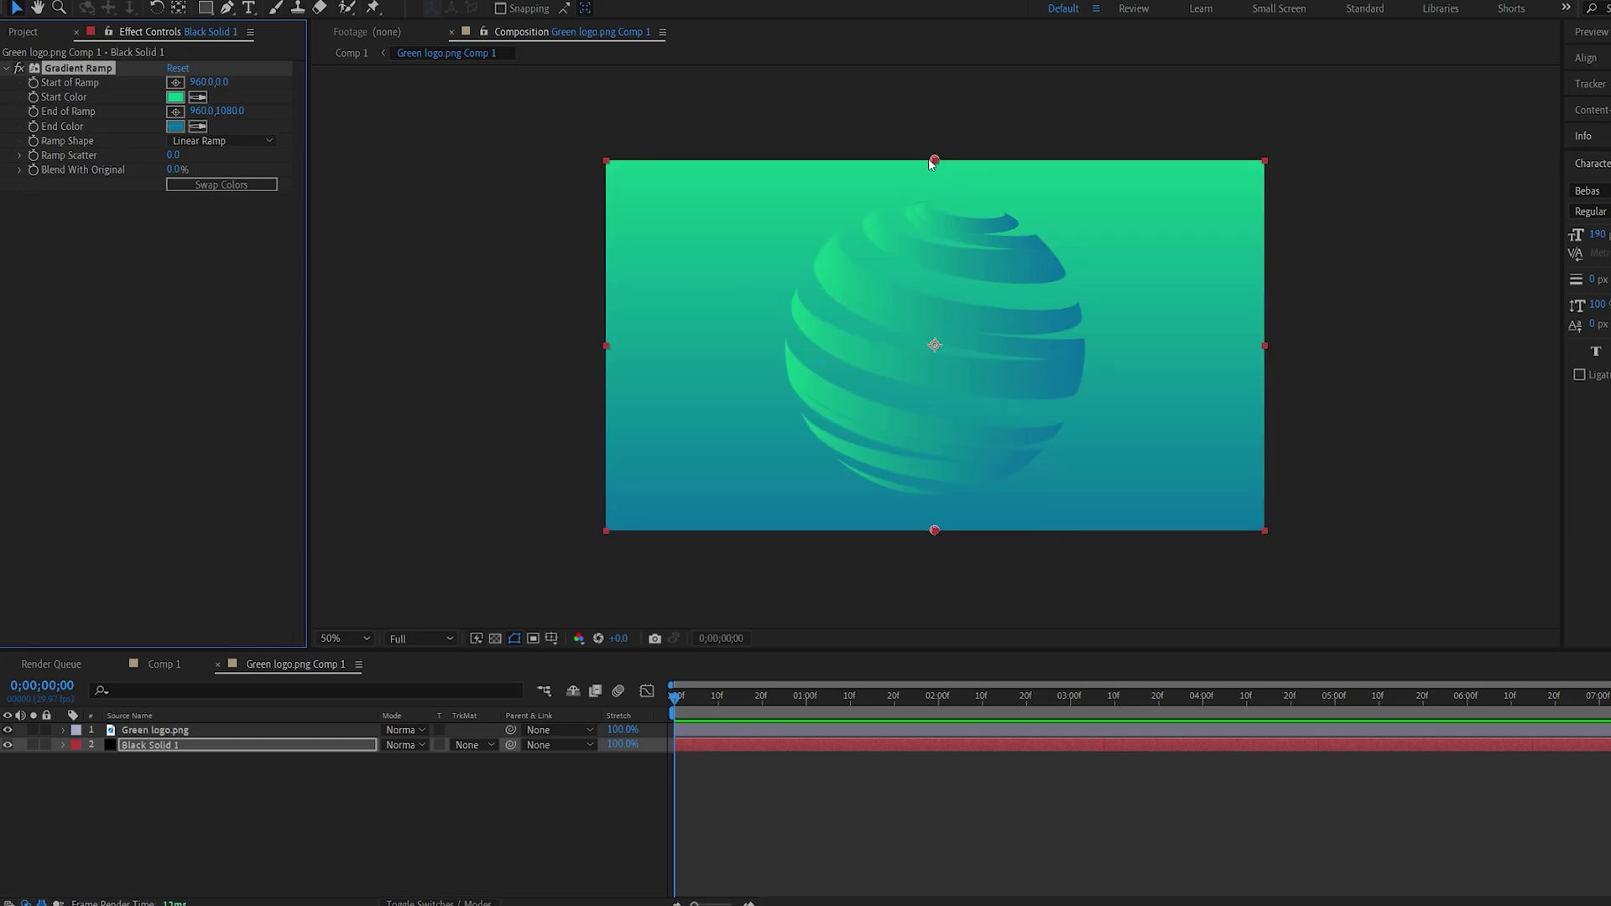
left_click_drag(934, 162, 793, 309)
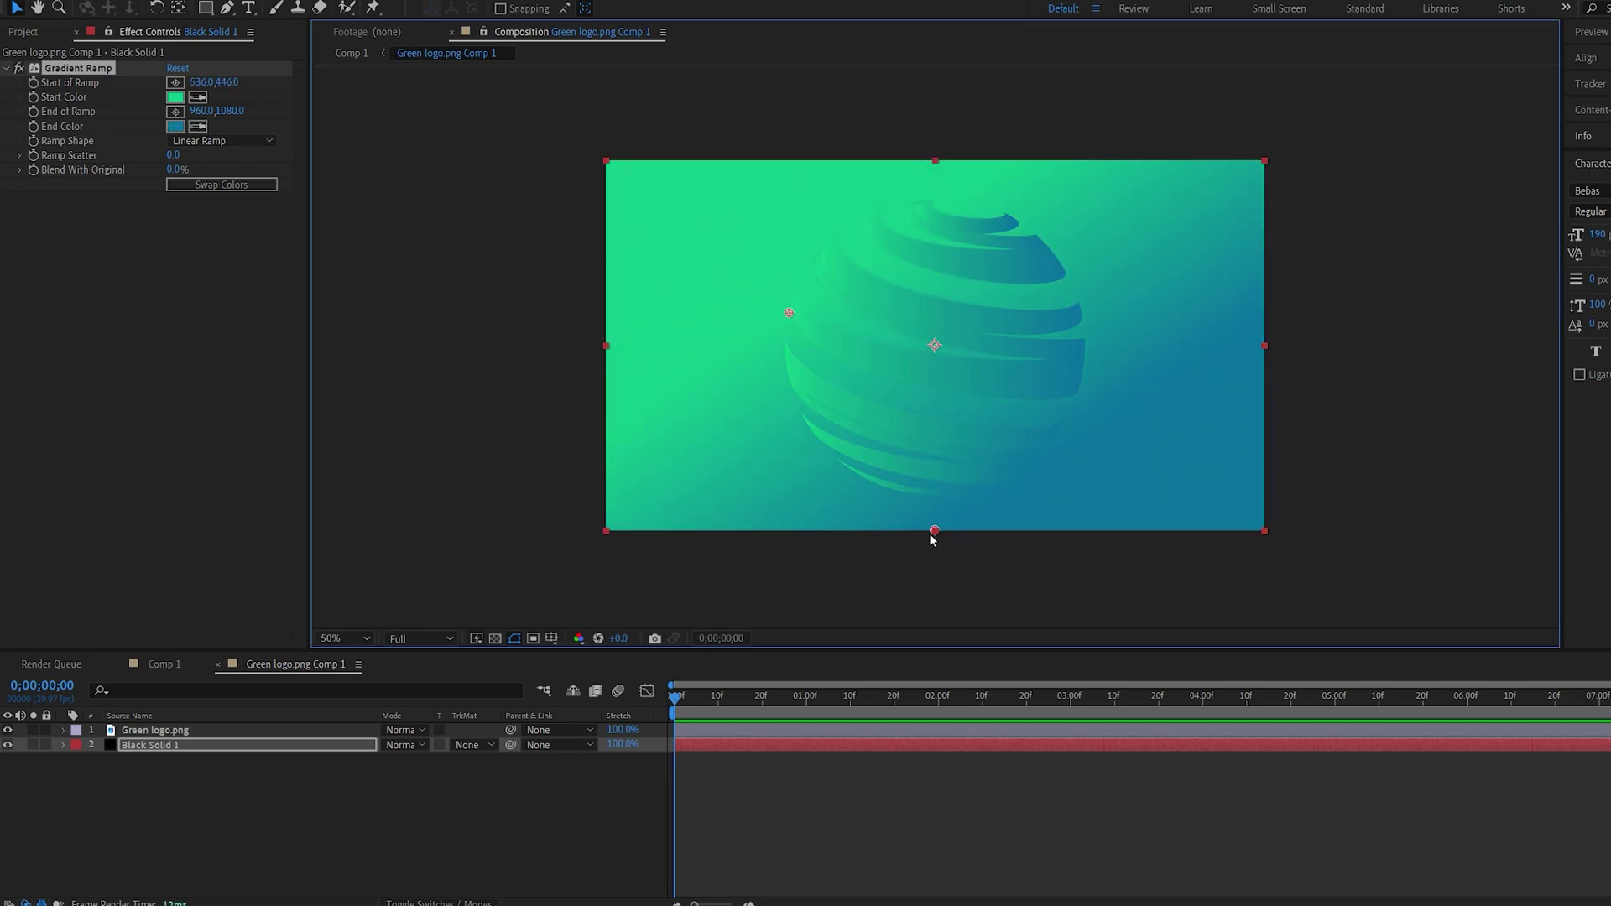
left_click_drag(931, 534, 1001, 408)
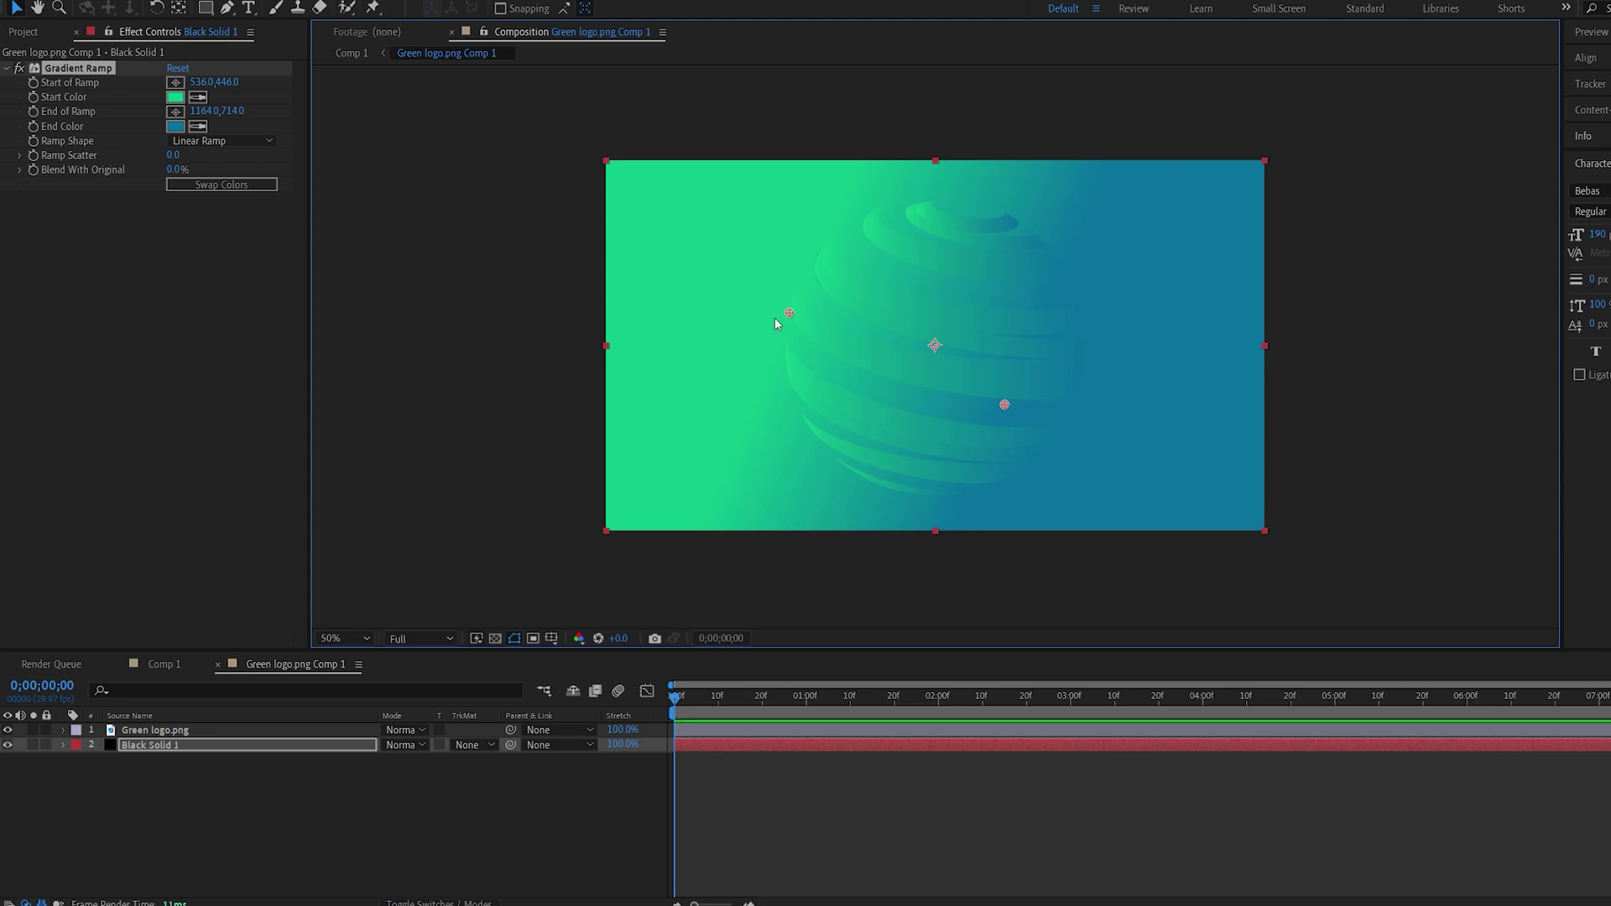
left_click_drag(786, 312, 829, 324)
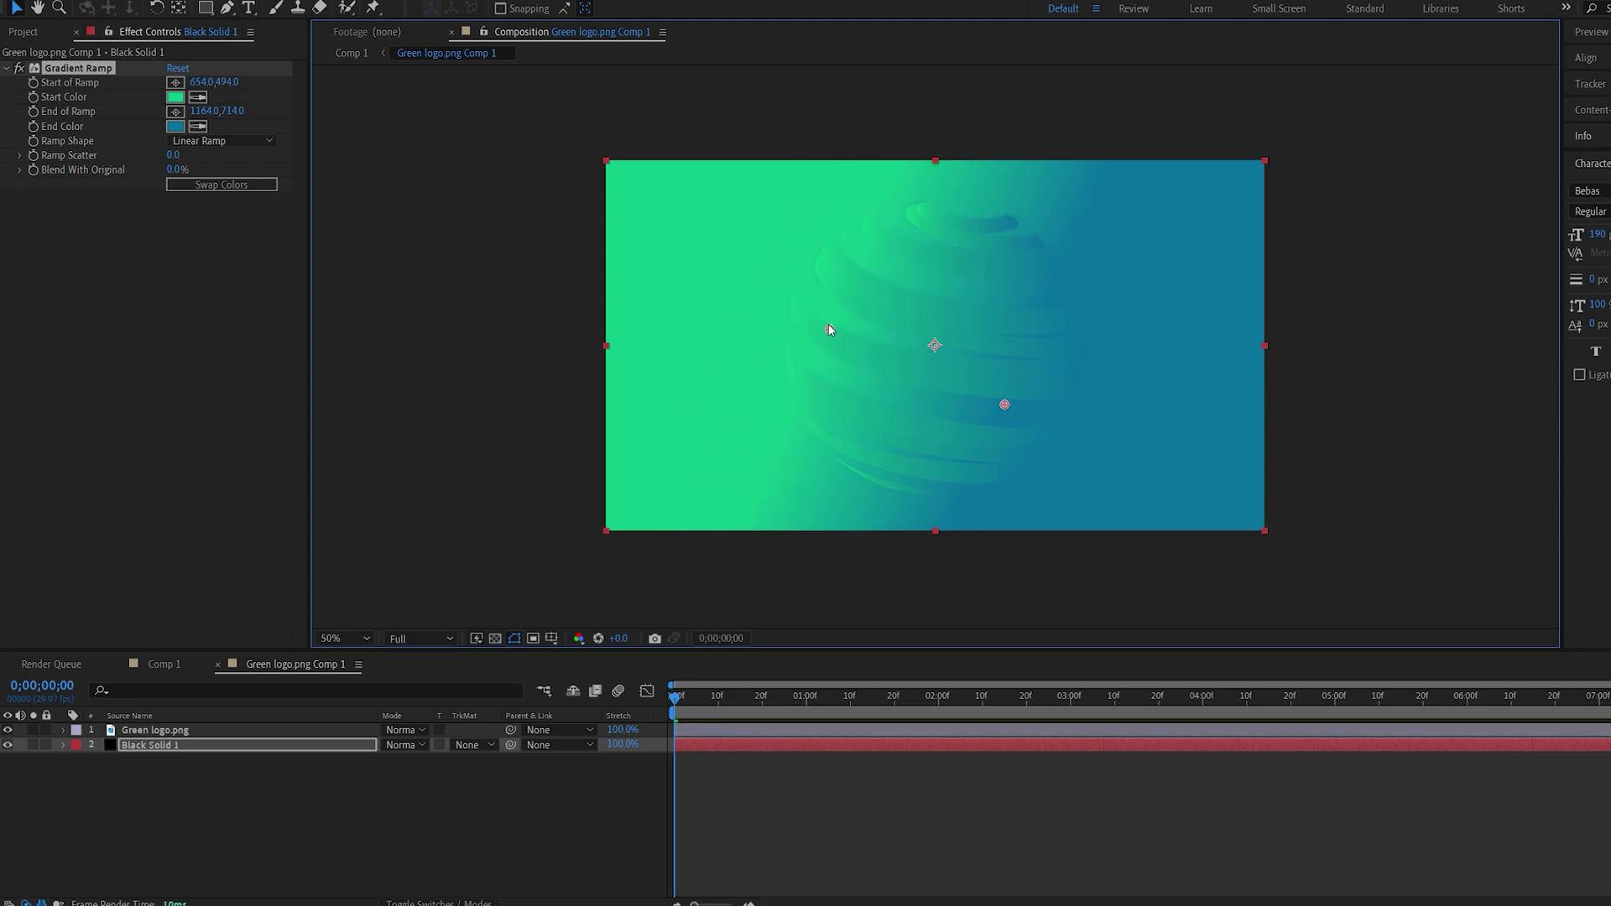
left_click(259, 817)
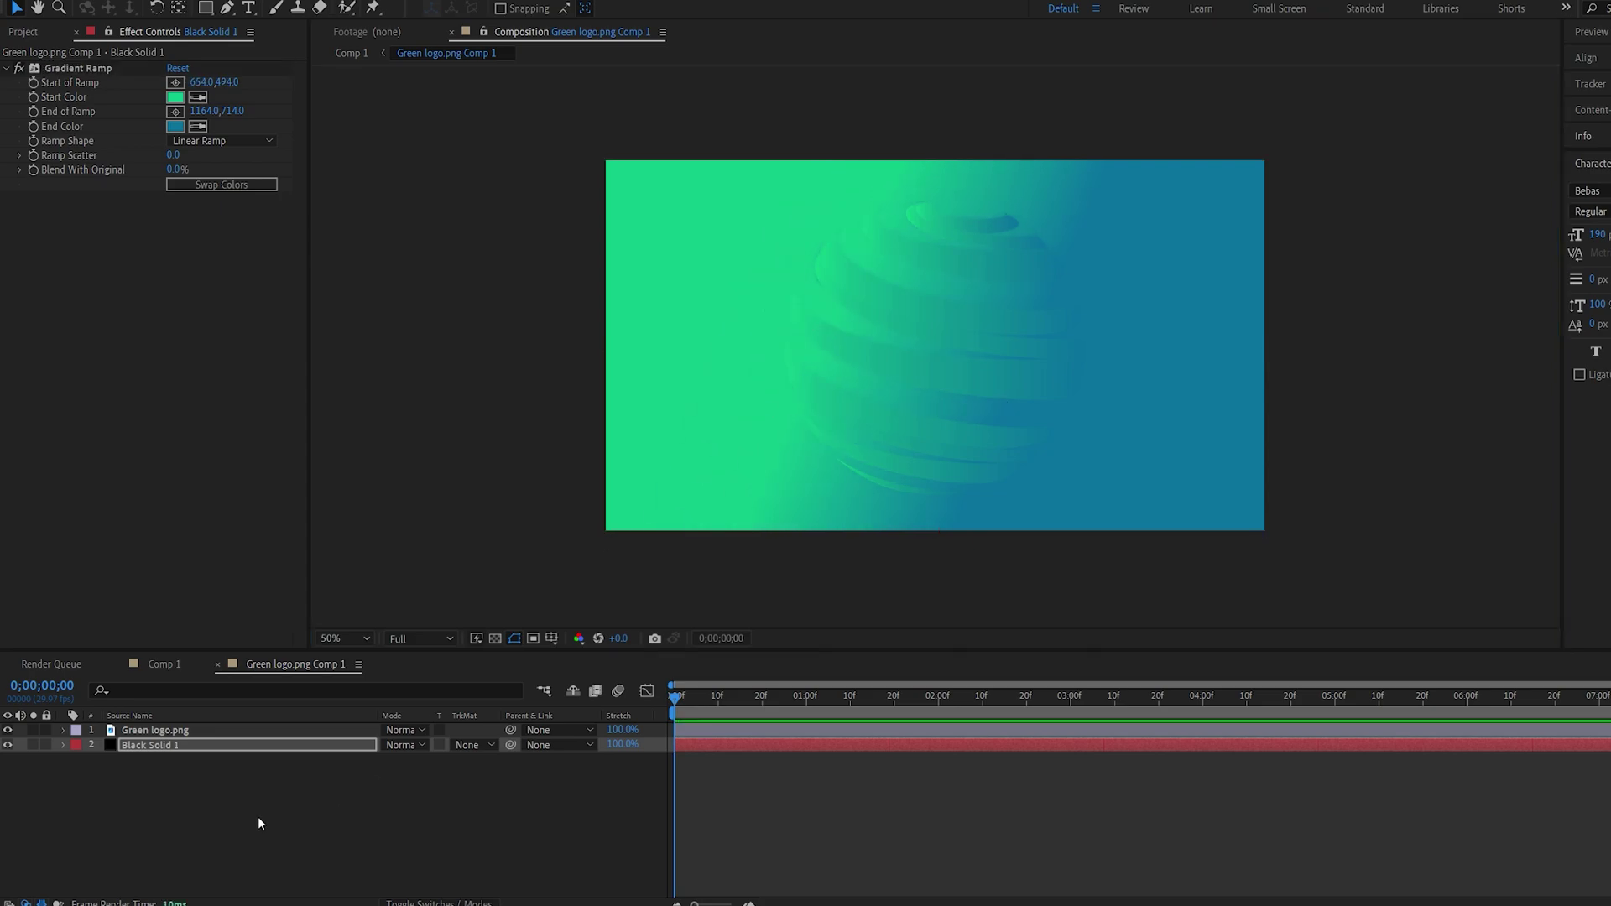
left_click(154, 663)
- Inspect the textured sphere in the Element layer's Scene Setup, then collapse Custom Layers
left_click(142, 745)
left_click(93, 104)
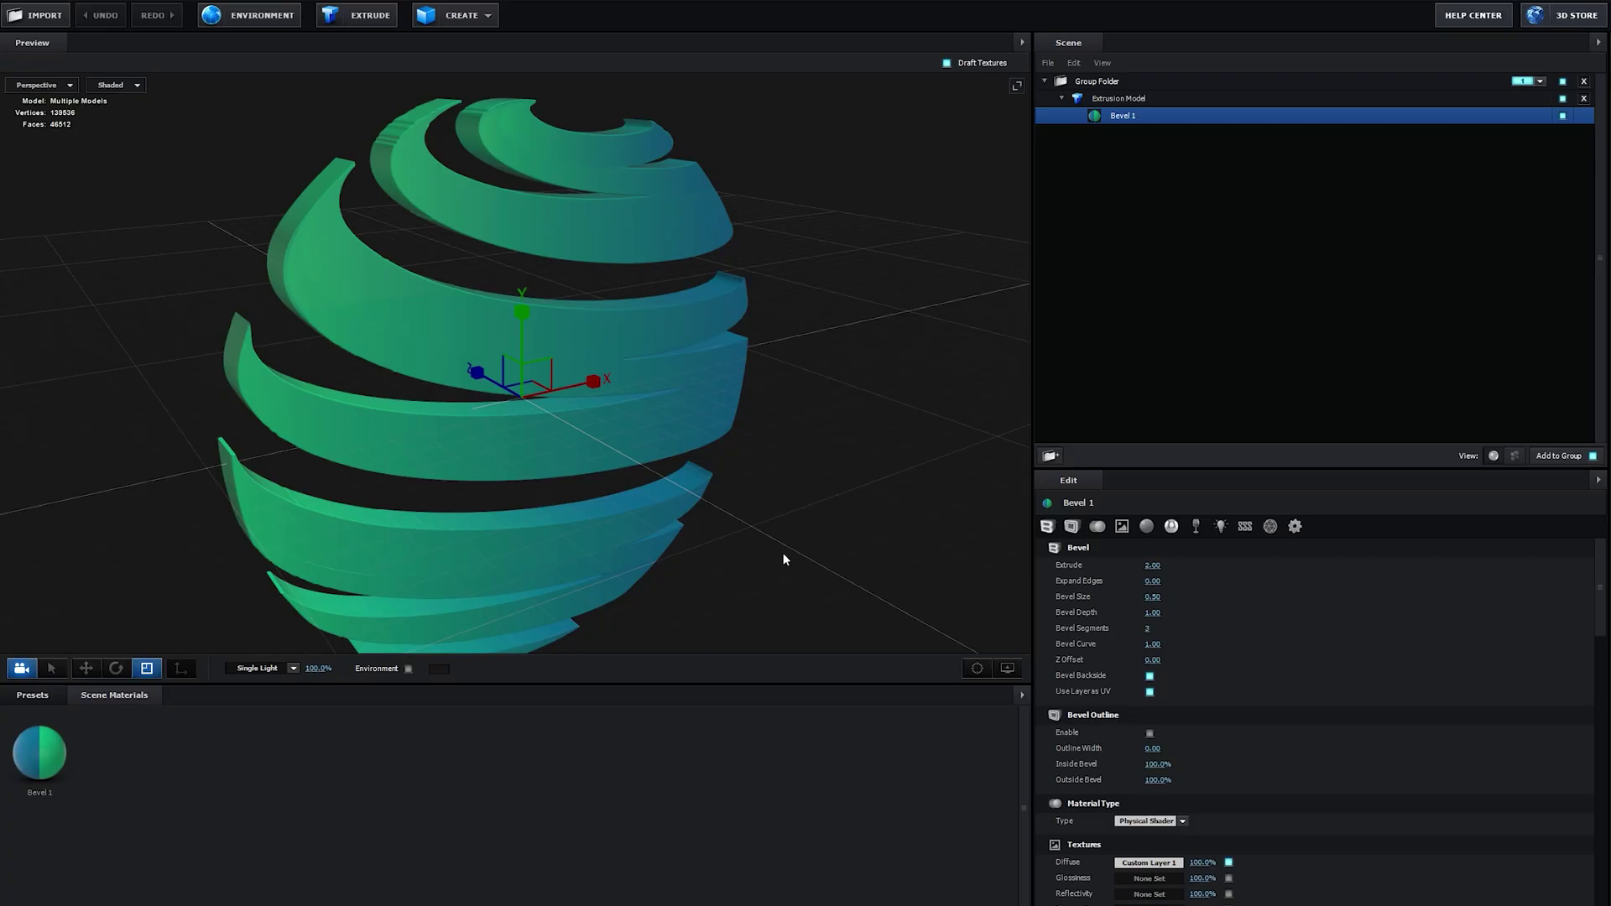
left_click_drag(785, 560, 713, 550)
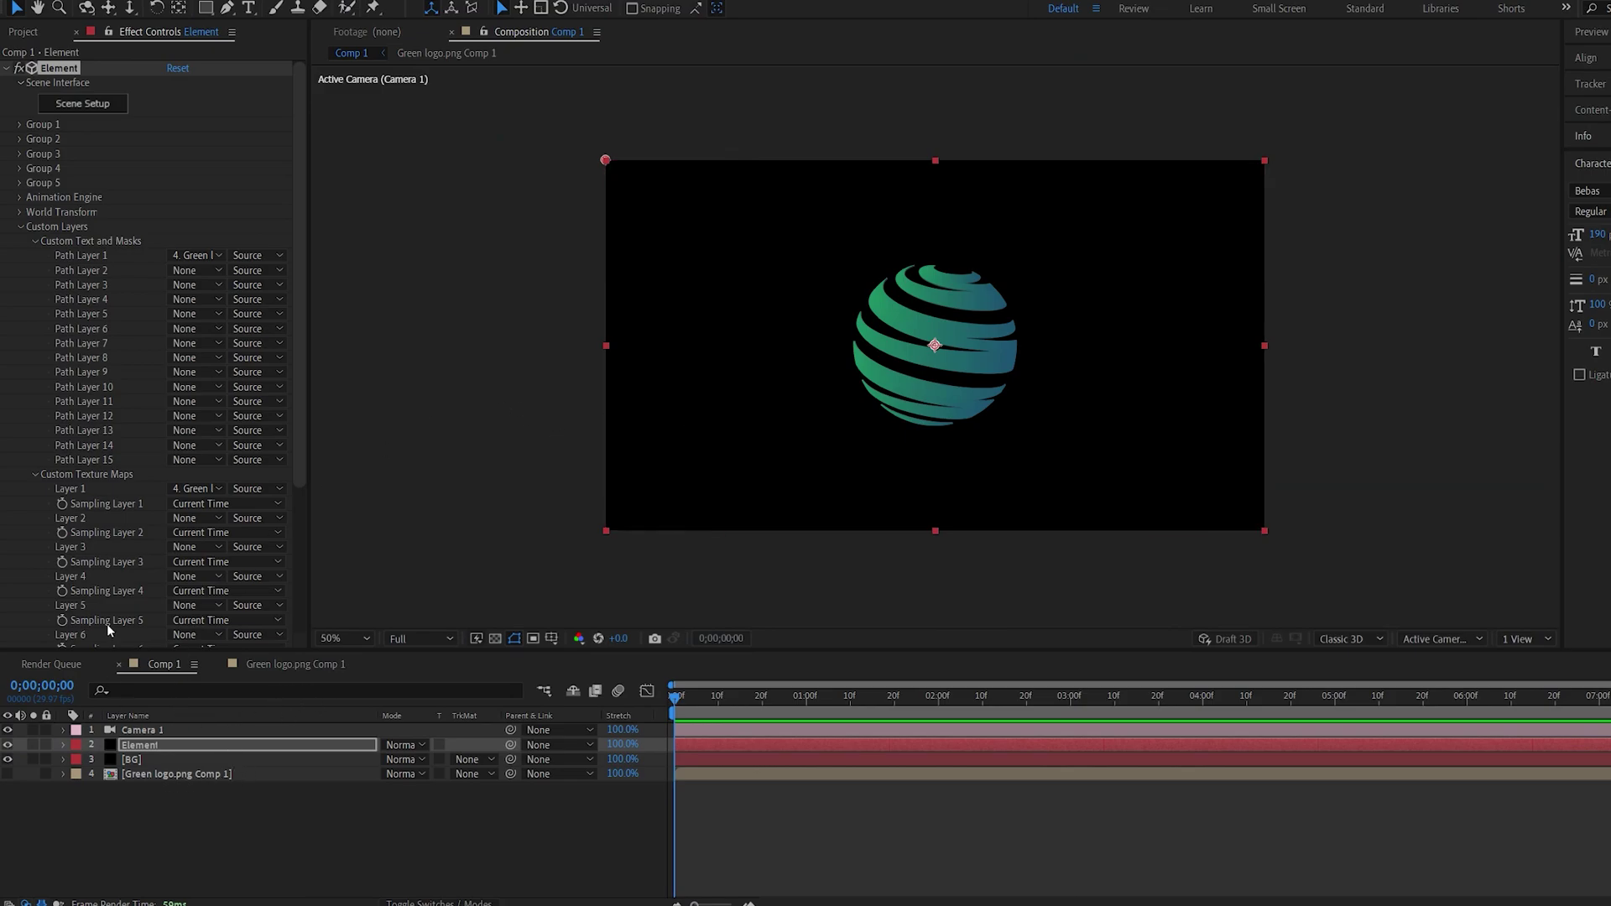
left_click(21, 227)
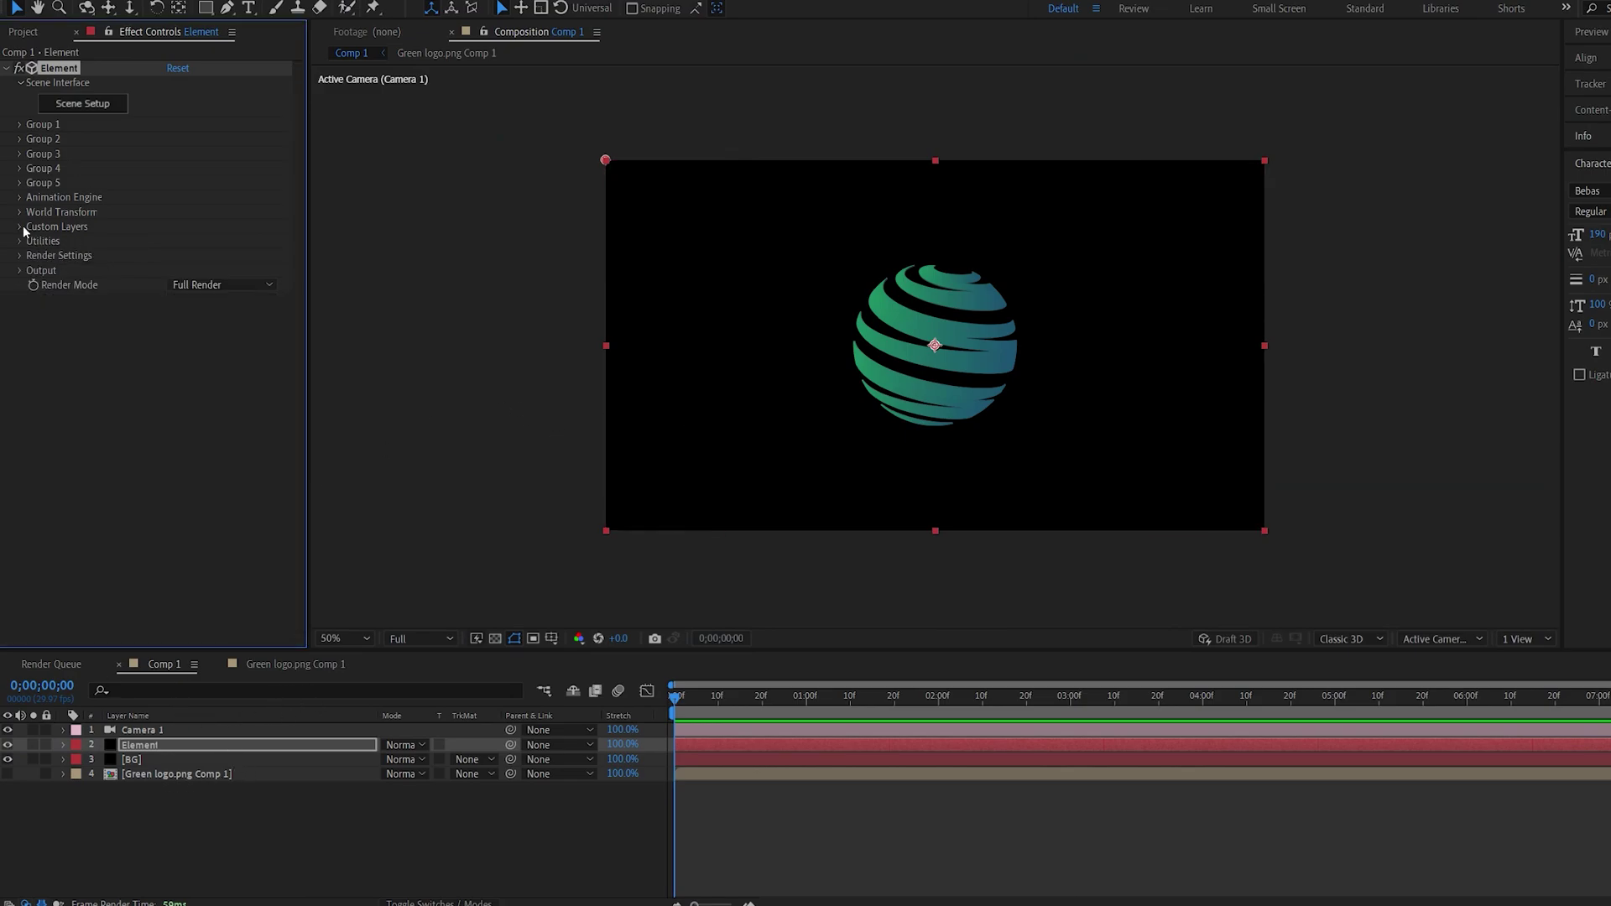
- Expand Group 1 rotation settings and shift the Position Z and Y Rotation keyframes to about frame 10
left_click(19, 125)
left_click(33, 154)
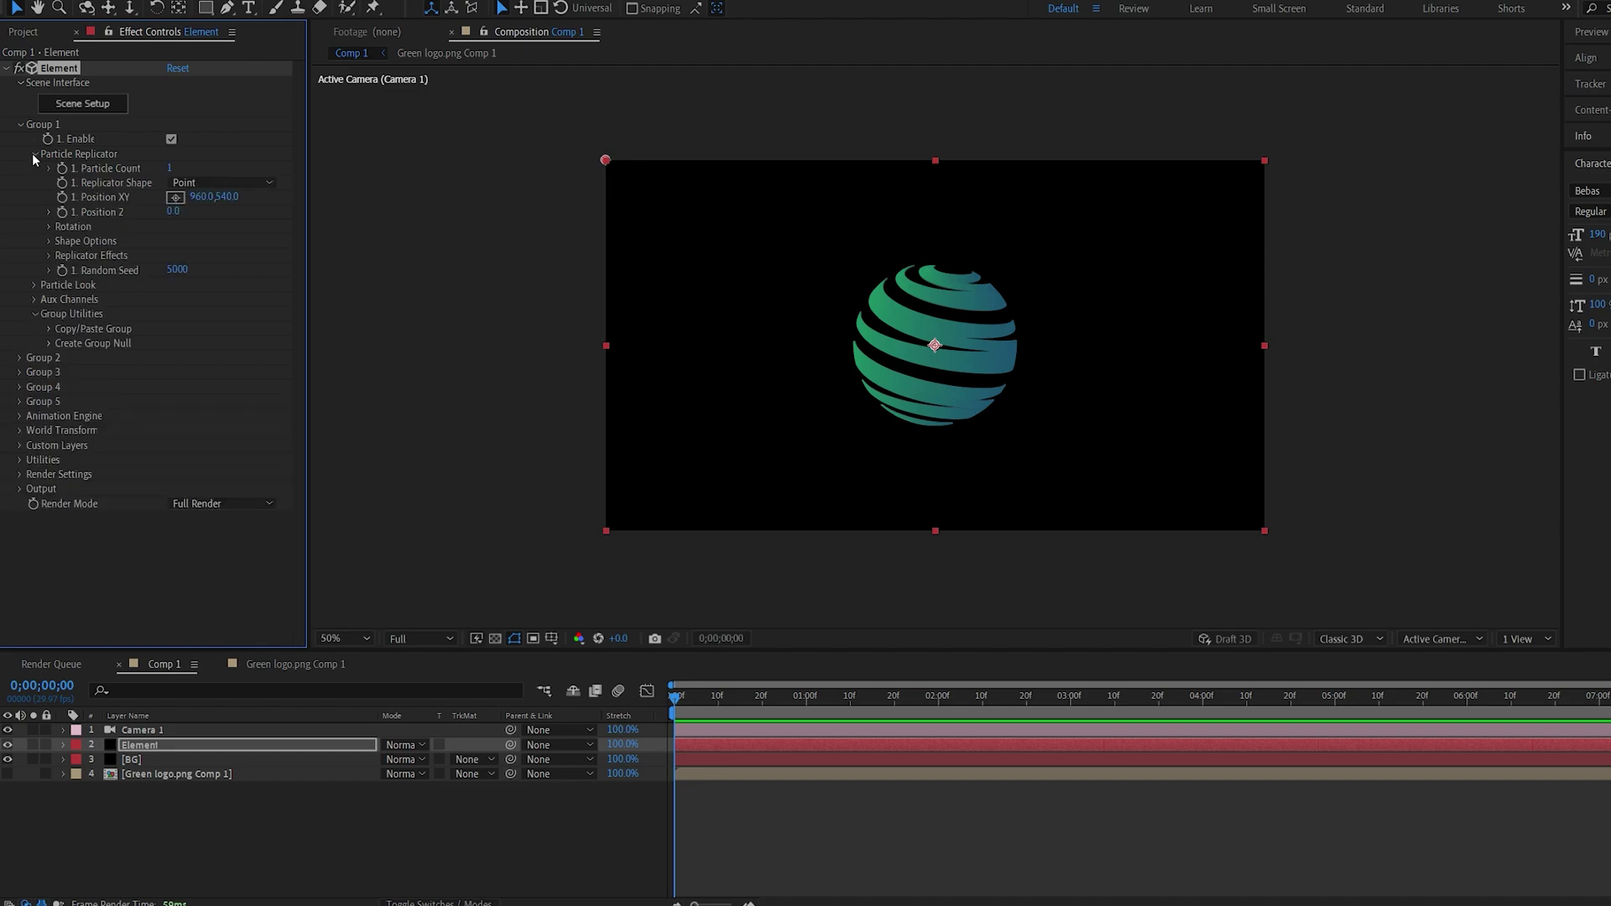
left_click(49, 227)
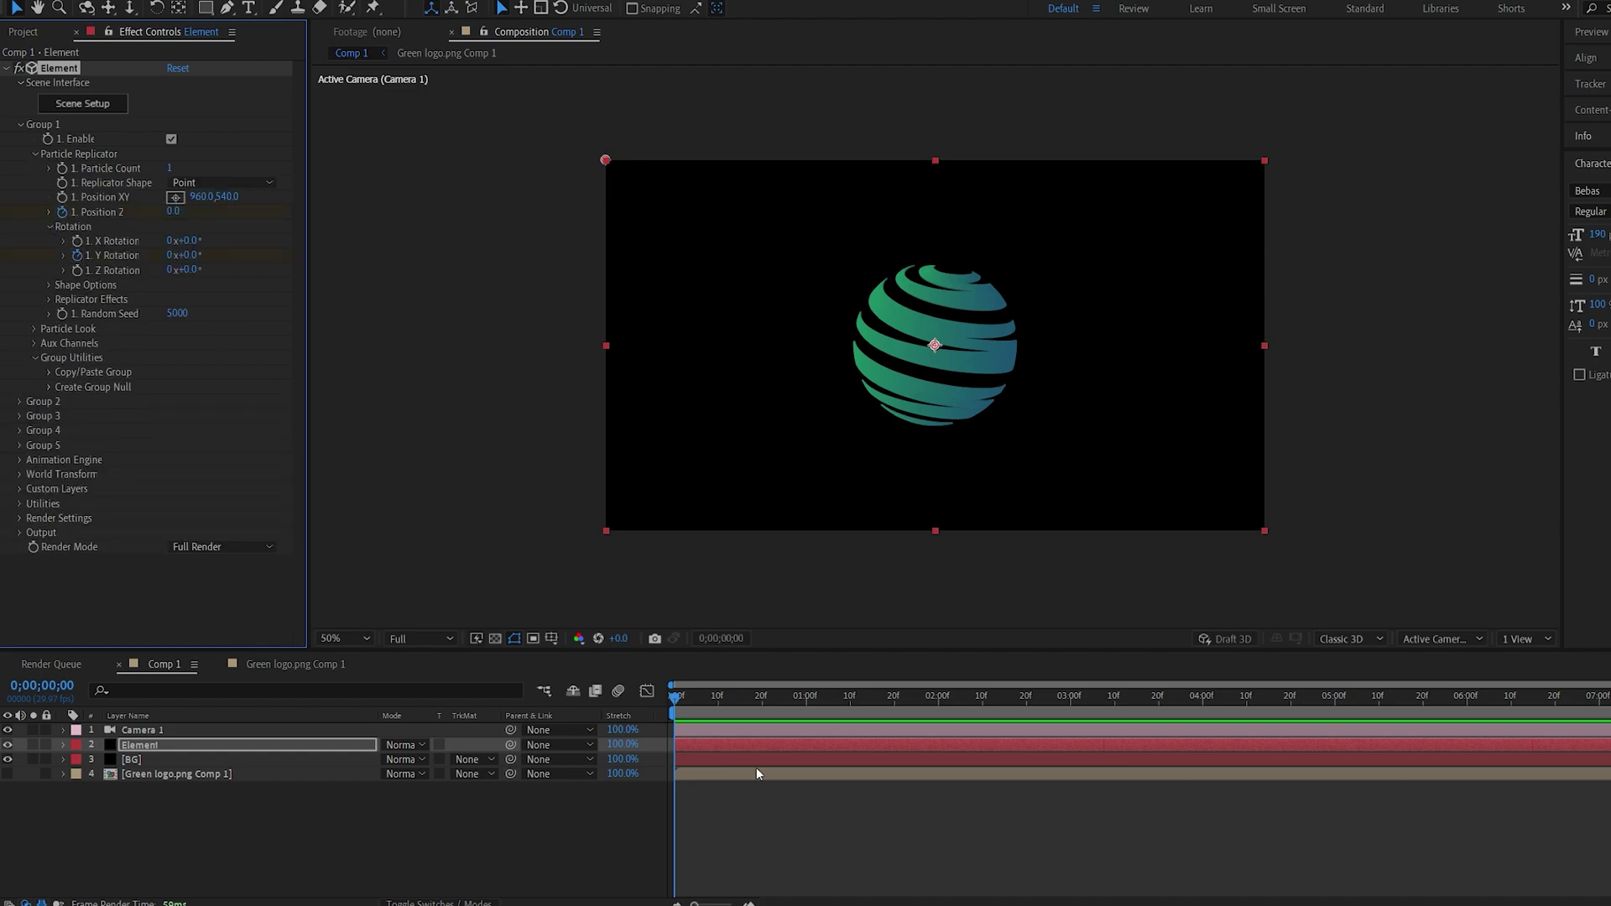
key("u")
left_click_drag(699, 760, 728, 787)
left_click_drag(844, 779, 859, 780)
left_click(895, 772)
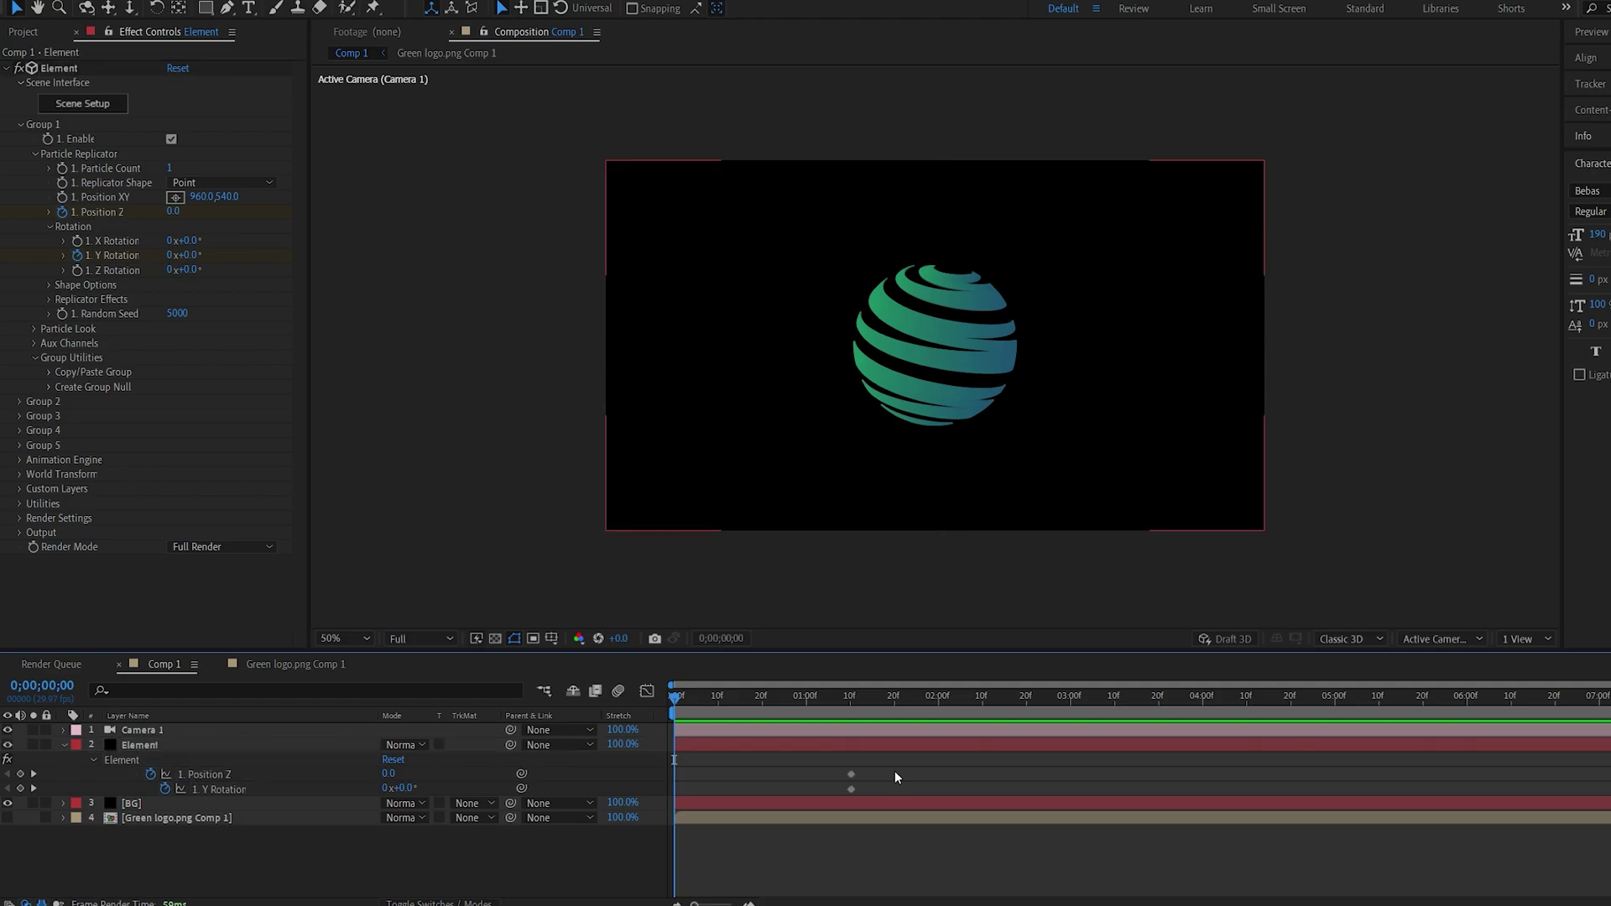
- Set Y Rotation to one full revolution, pull Position Z closer, and preview the spin-in
left_click(385, 789)
key("Return")
left_click_drag(395, 782, 272, 852)
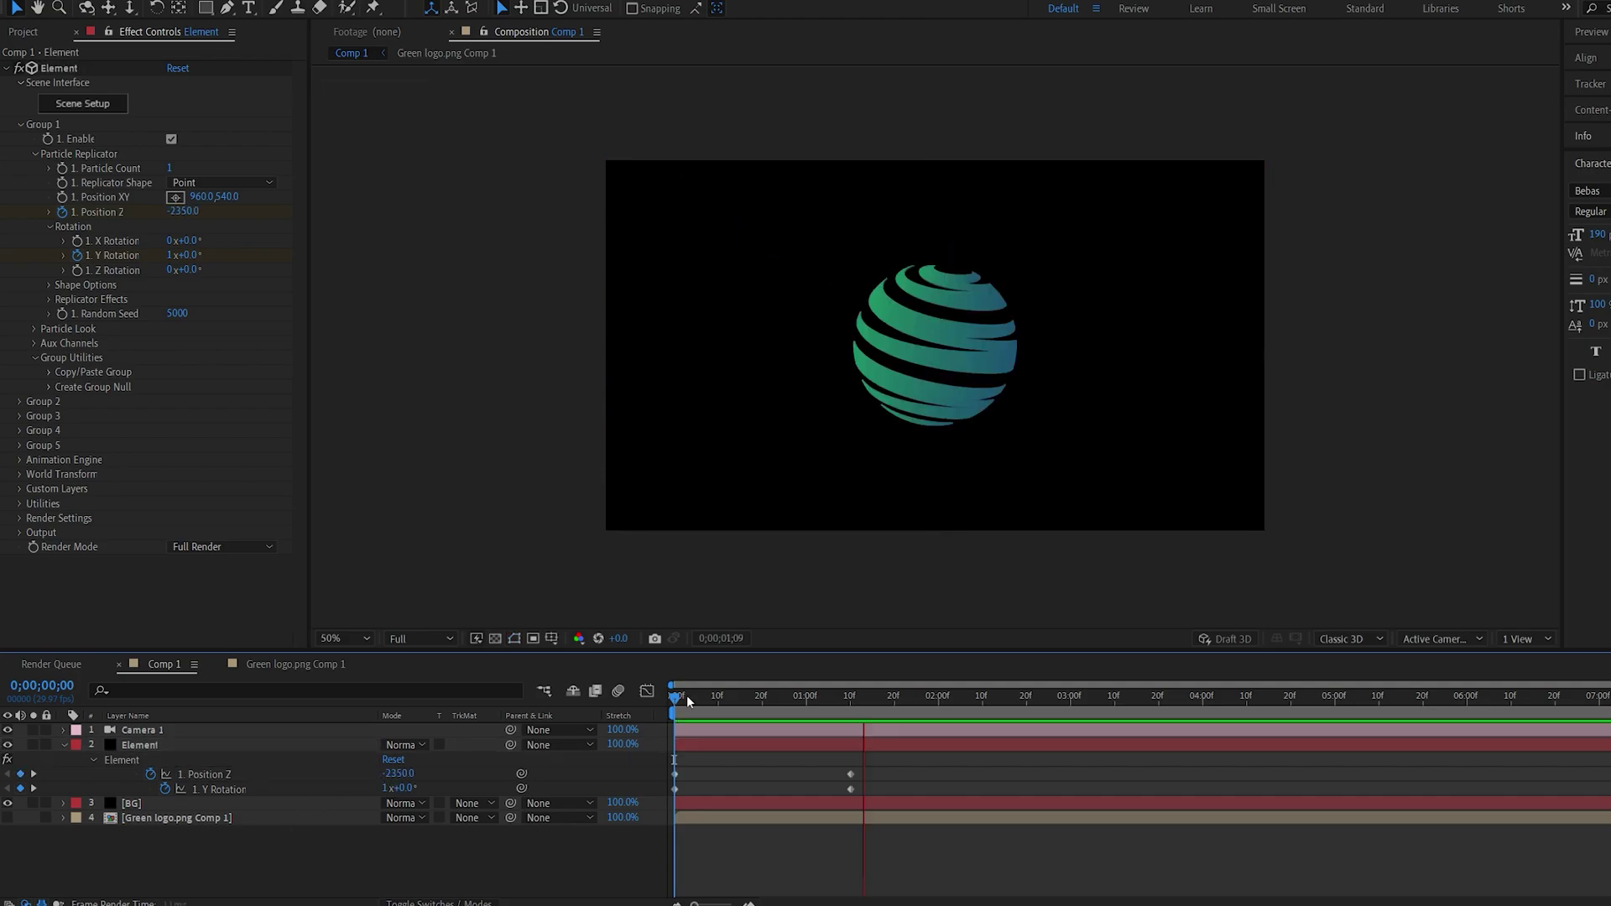
key("space")
key("space")
- Stop the preview and expand Particle Look > Deform > Twist on the Element layer
left_click(768, 705)
left_click(39, 333)
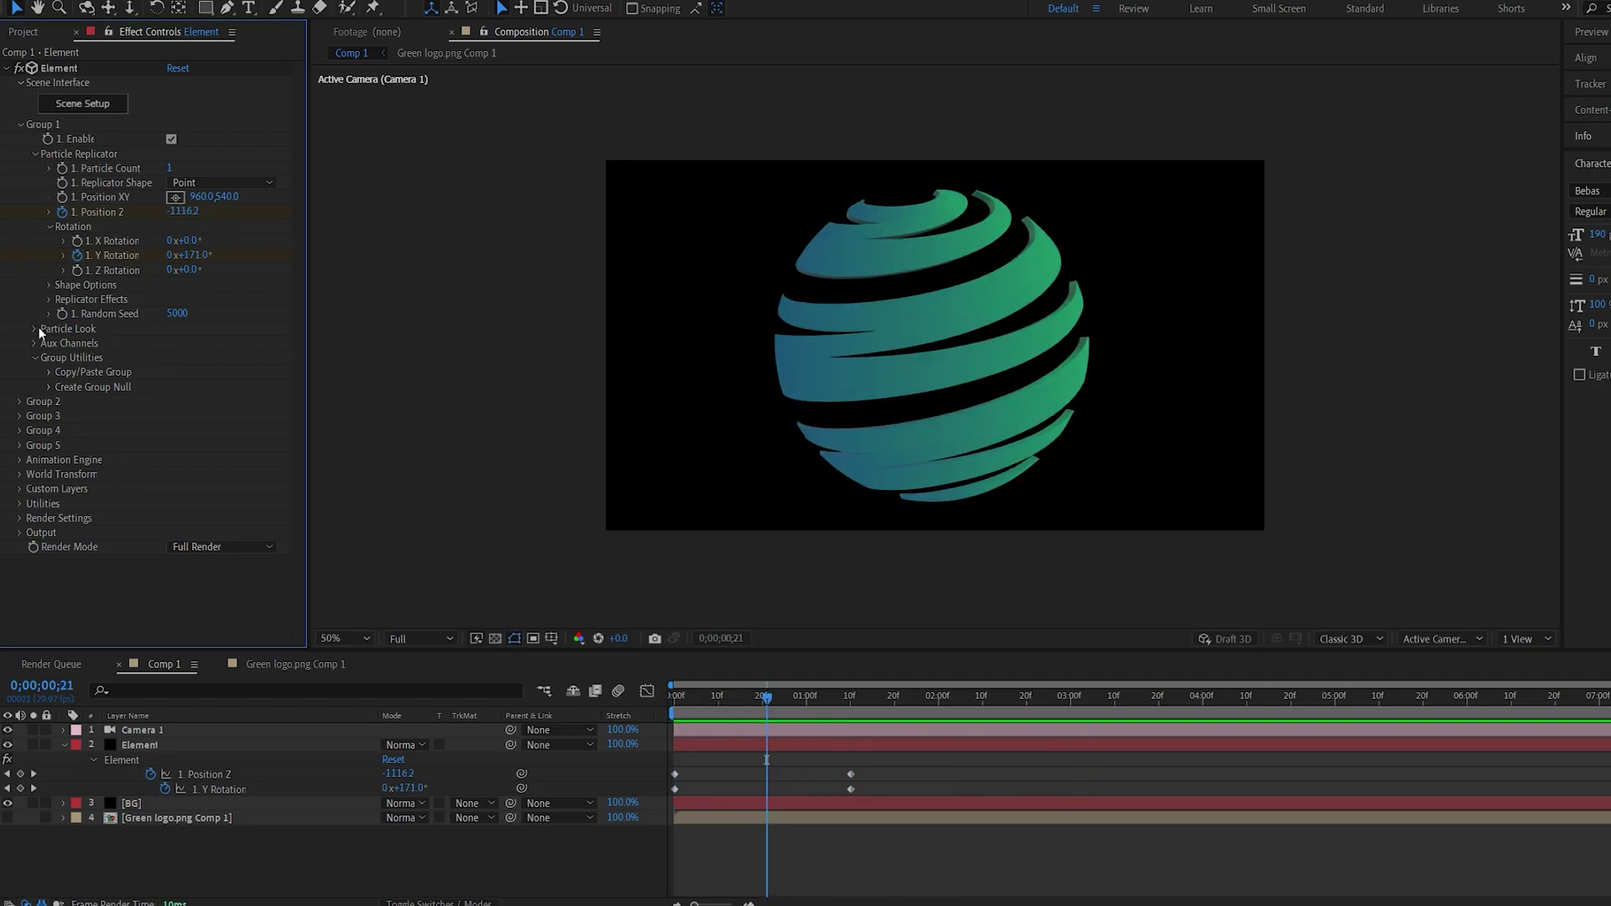
left_click(34, 329)
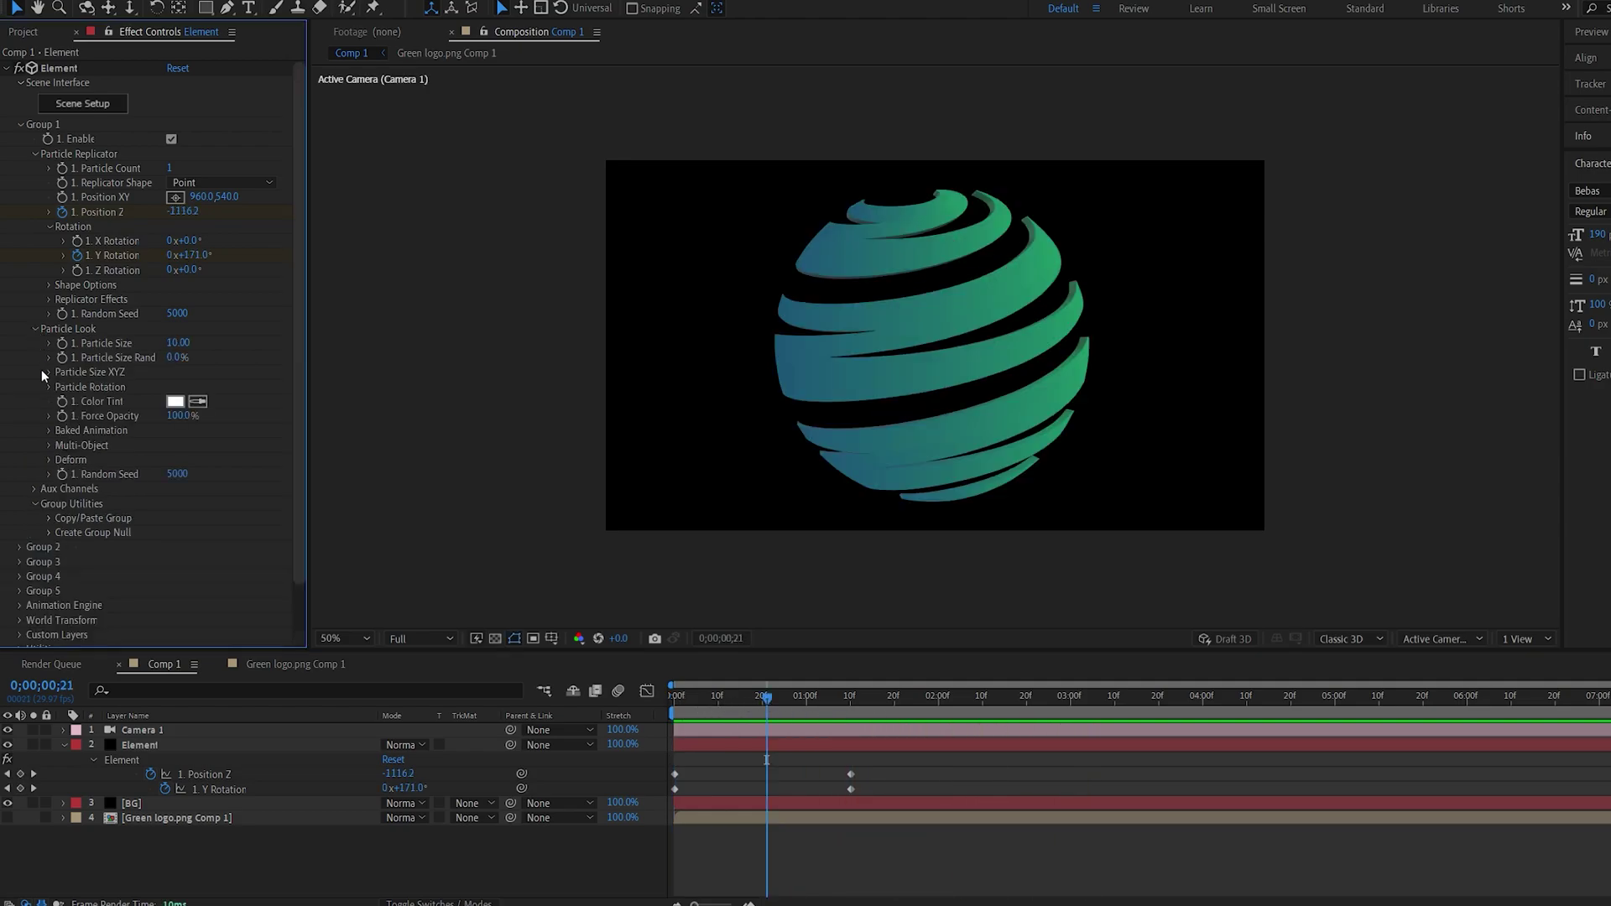
left_click(48, 460)
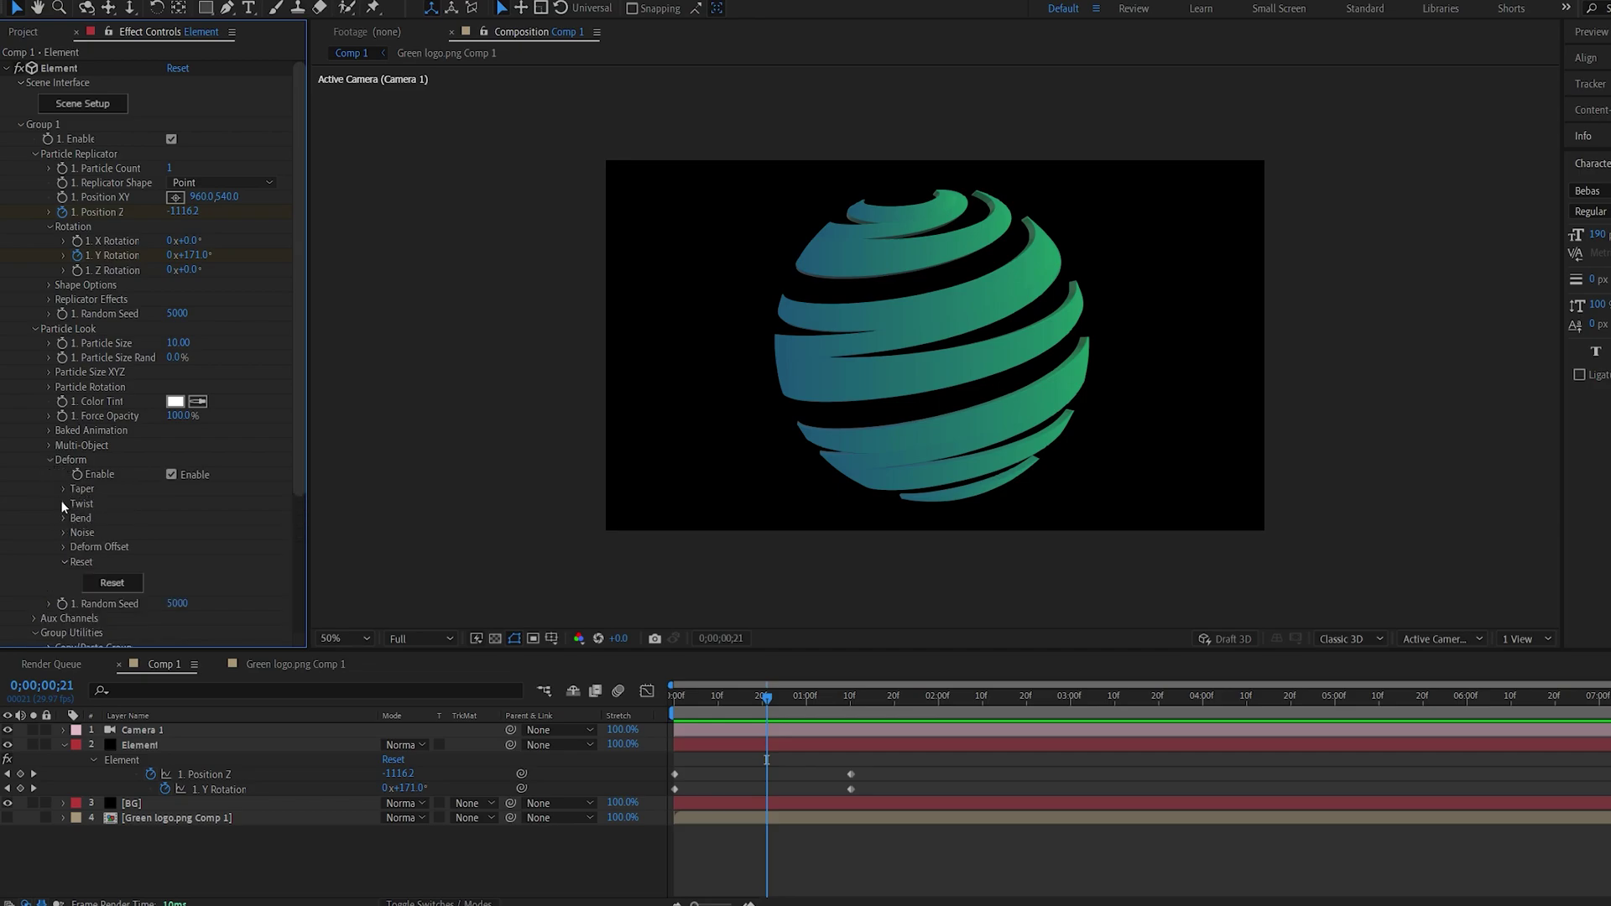
left_click(63, 505)
left_click(173, 517)
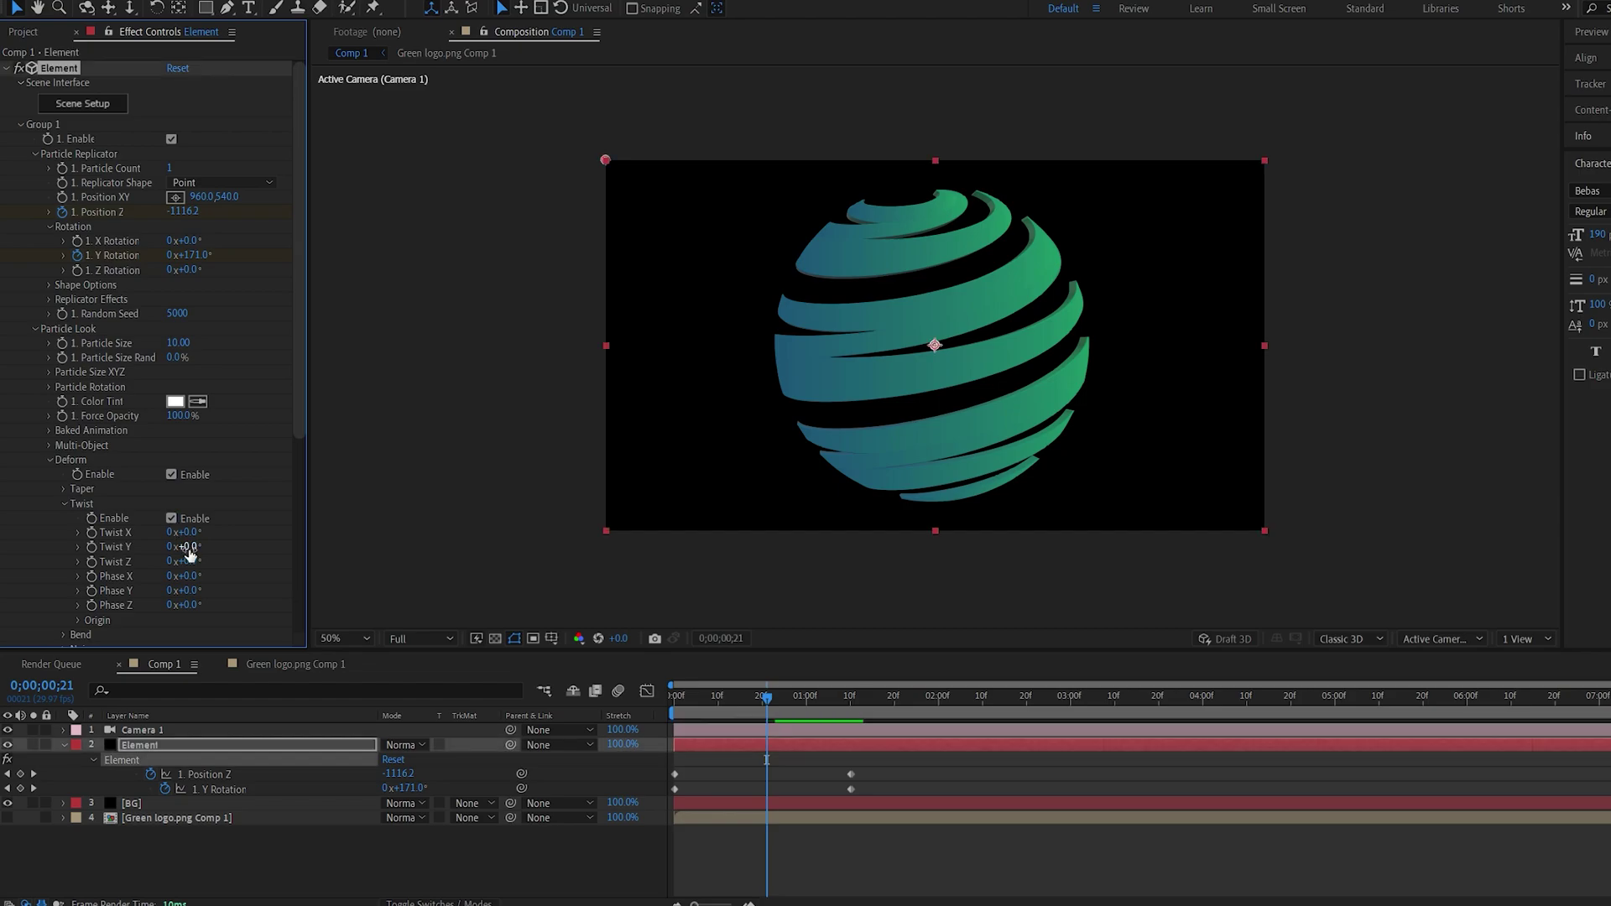
- Test Y and X twists, undo them back to zero, and move the 0° Twist Y keyframe to about 1 second
left_click_drag(196, 547, 284, 554)
left_click_drag(181, 533, 183, 572)
key("ctrl+z")
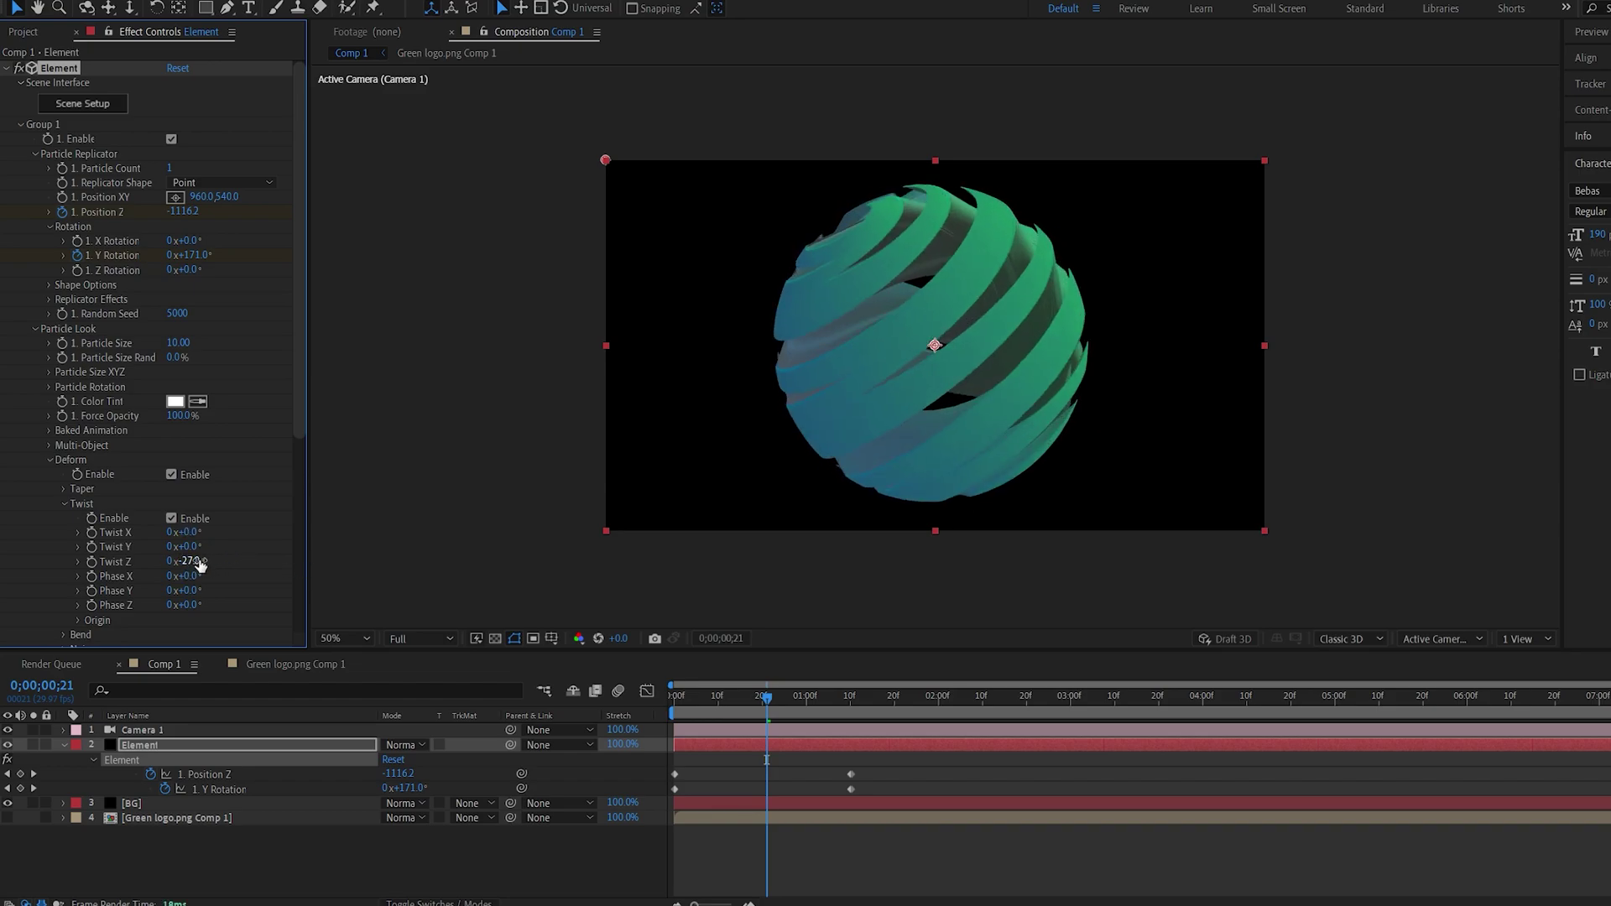
key("ctrl+z")
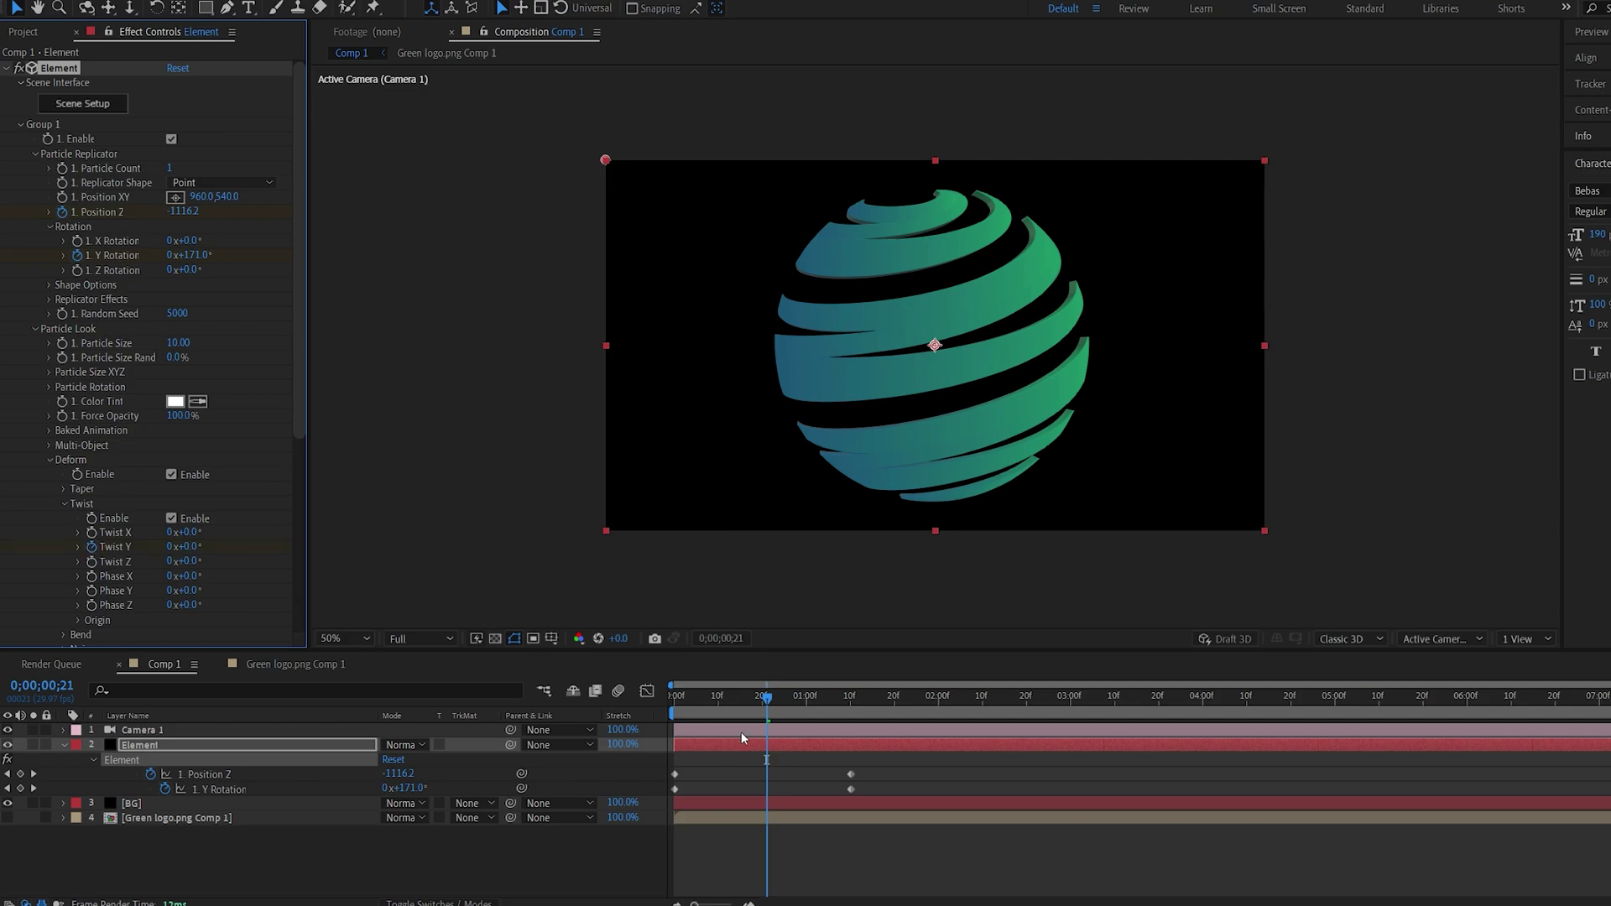
key("u")
key("u")
left_click_drag(769, 853, 851, 853)
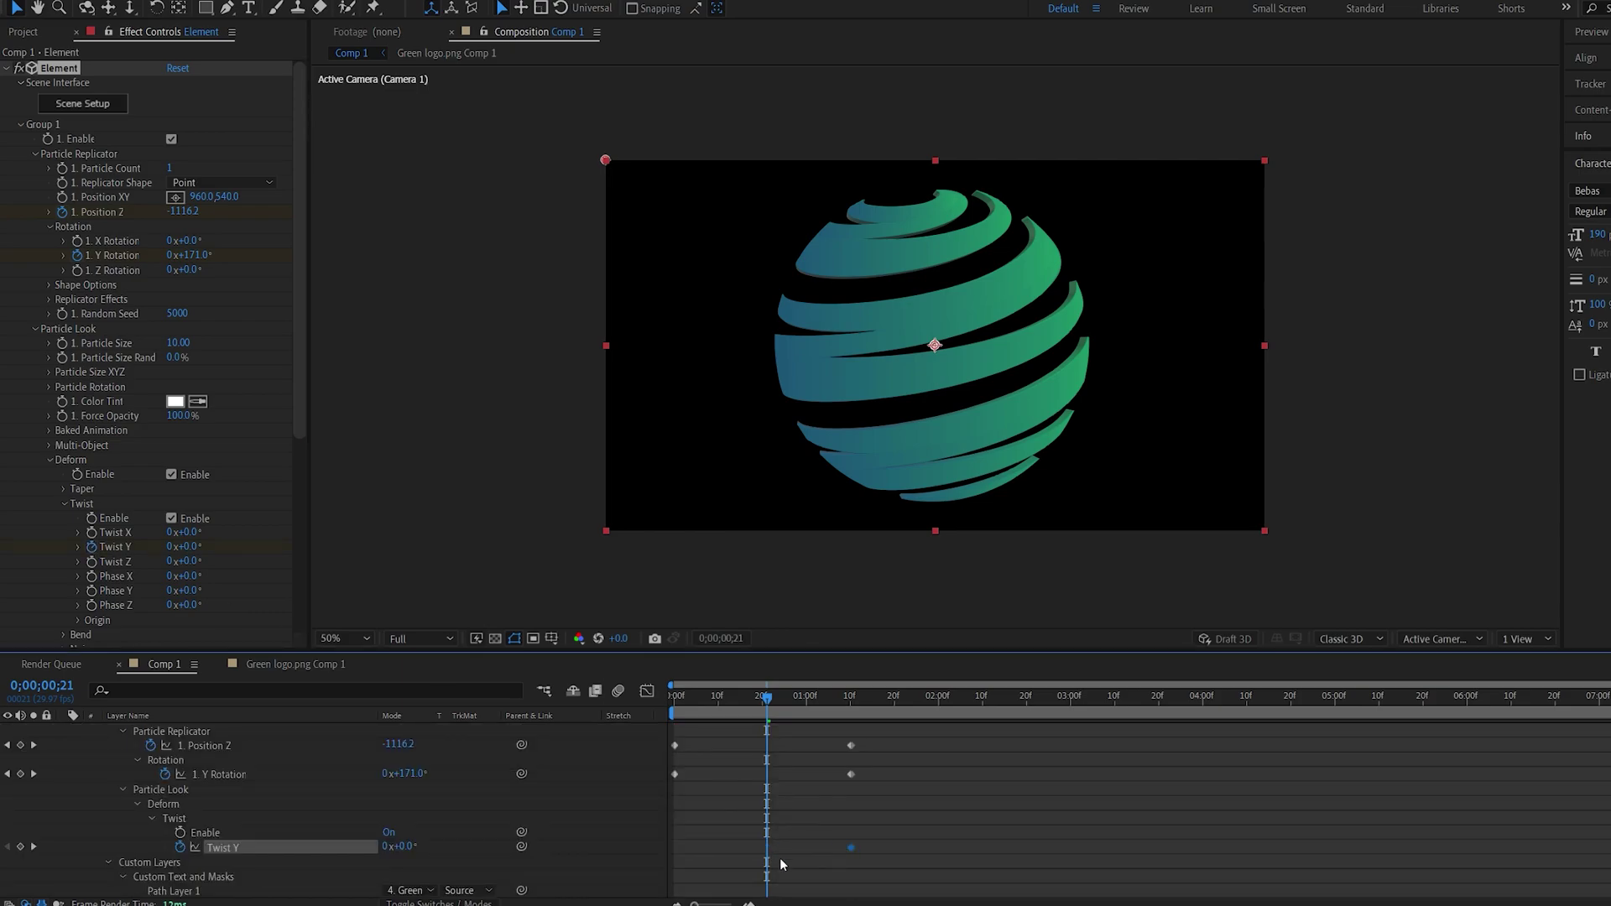
- Key Twist Y at 90° and move that keyframe to the start of the spin-in
left_click(401, 847)
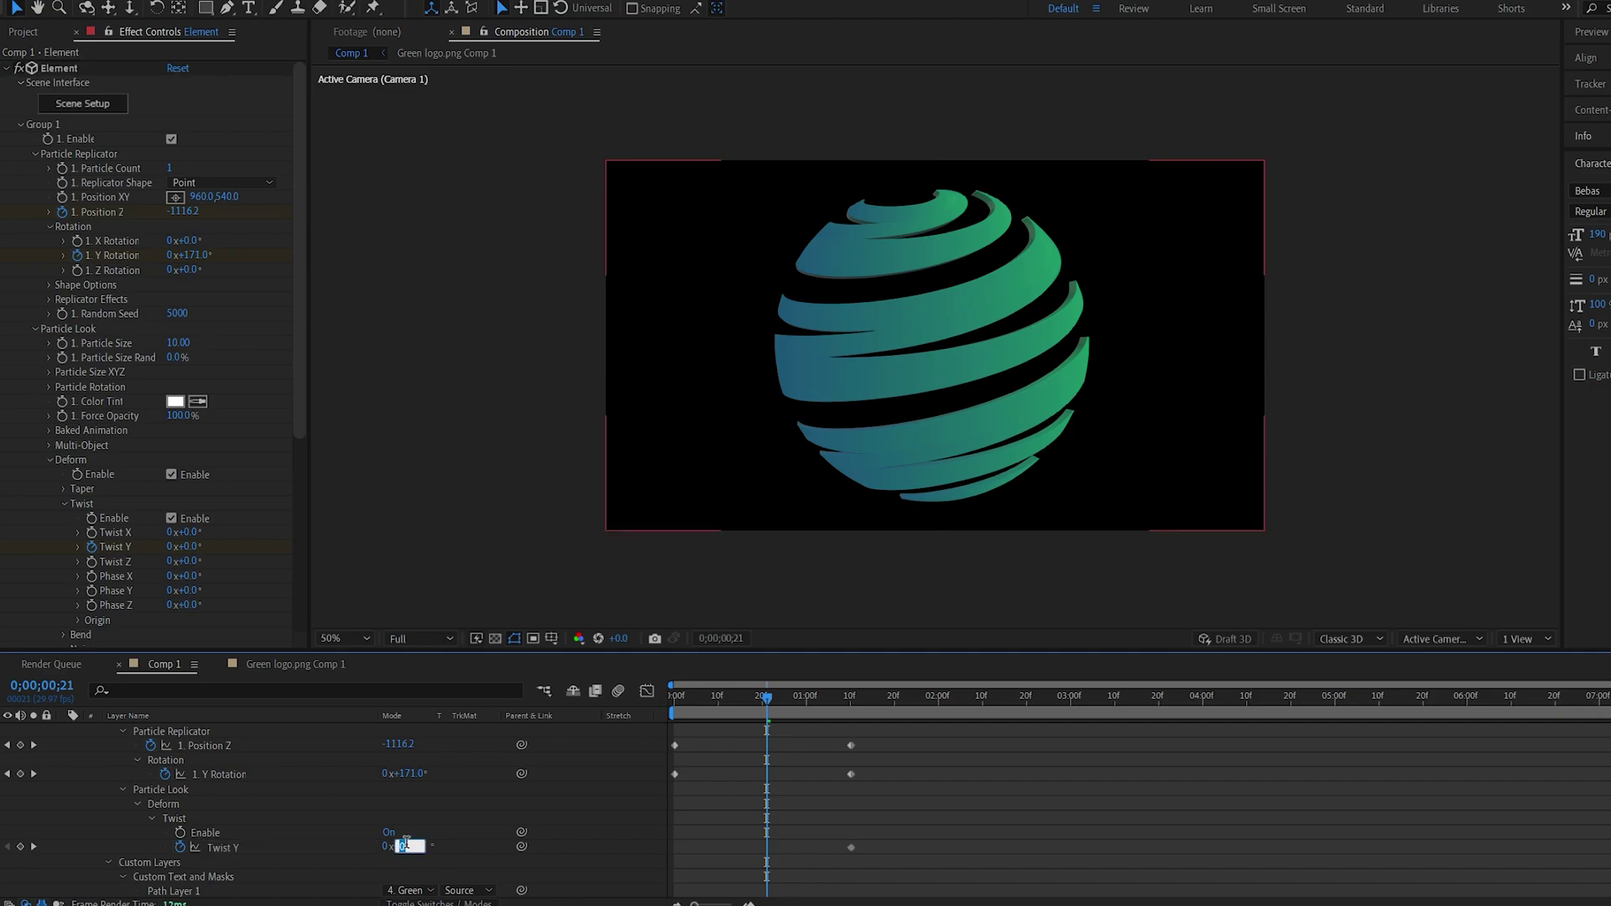
type("90")
key("Return")
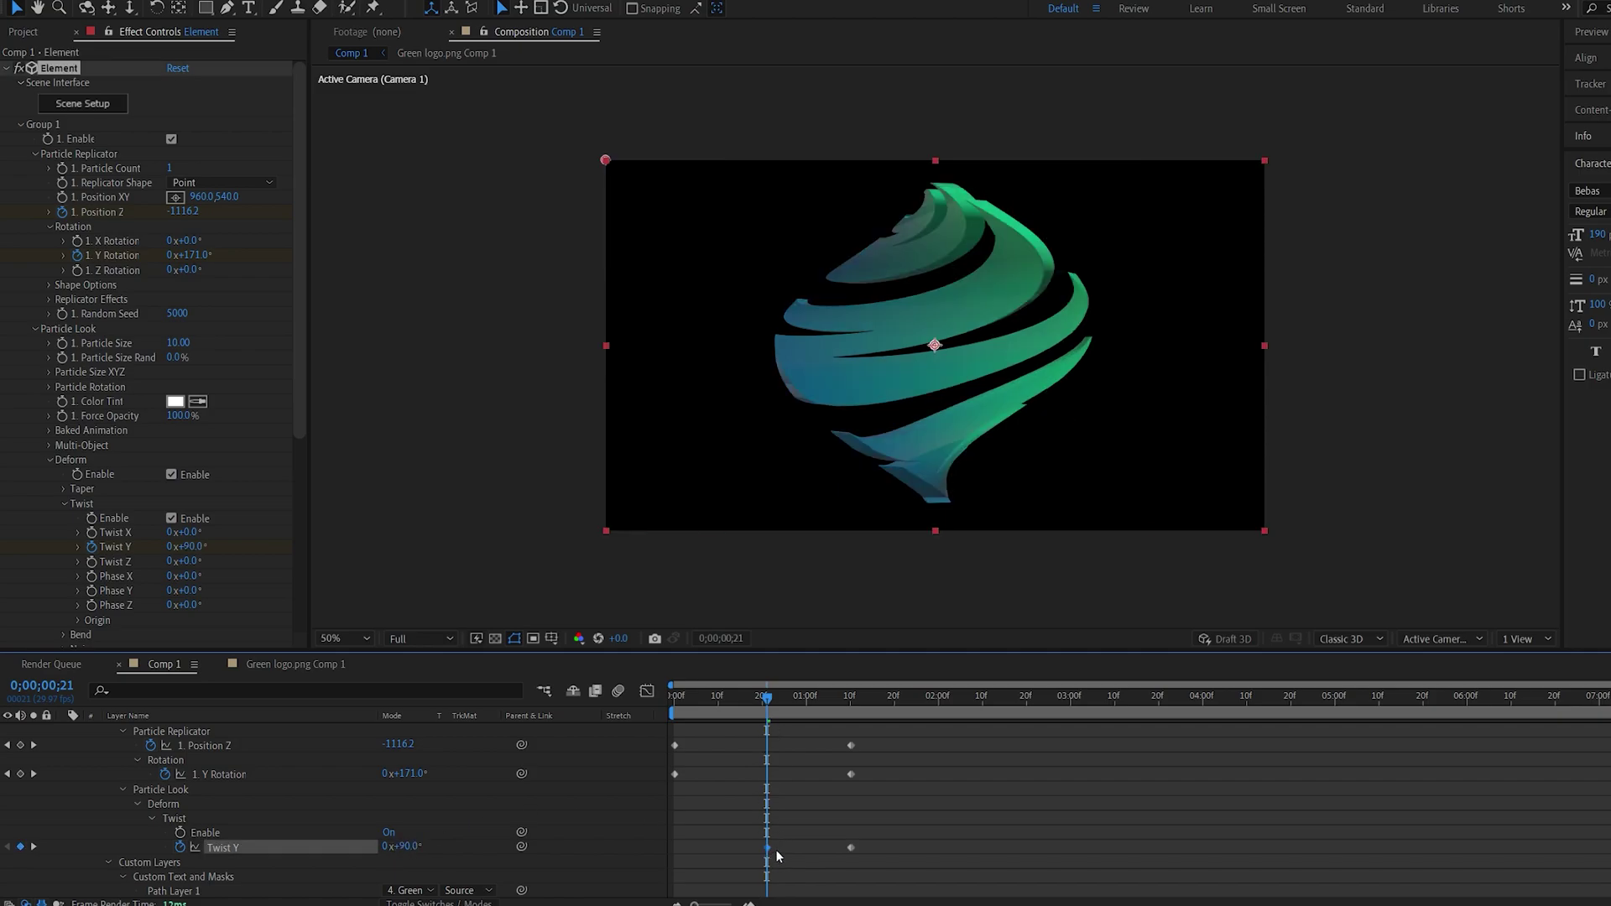
left_click_drag(730, 855, 676, 857)
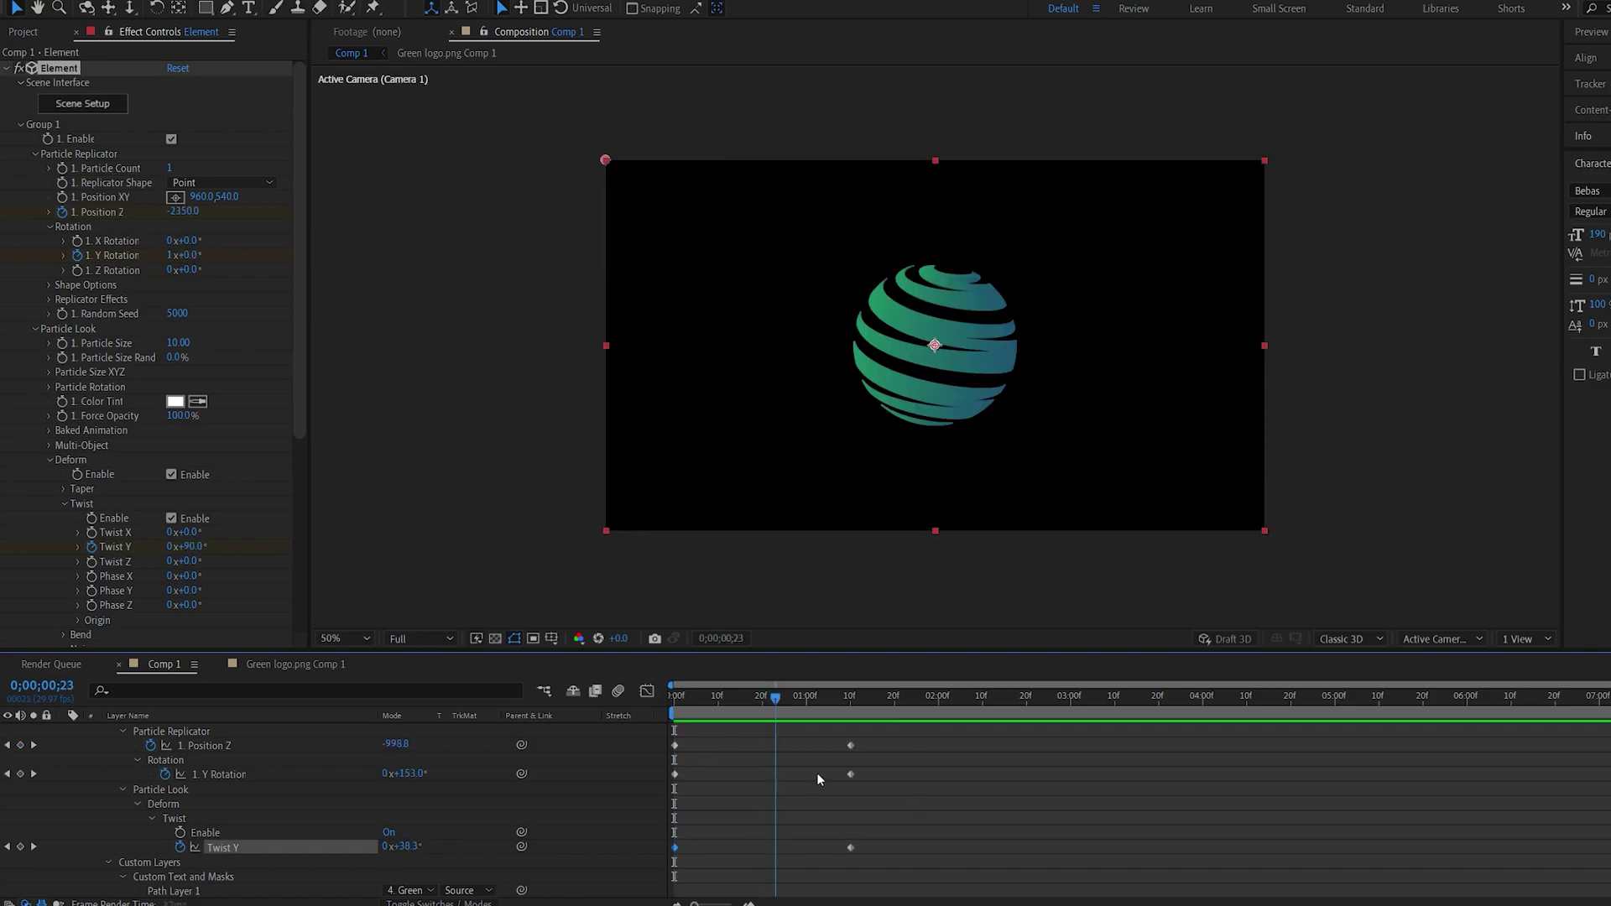
key("space")
- Easy-ease all keyframes with F9 and strengthen the ease into the end keyframes in the Graph Editor
mouse_move(926, 866)
left_mouse_down()
mouse_move(783, 807)
mouse_move(667, 720)
left_mouse_up()
key("F9")
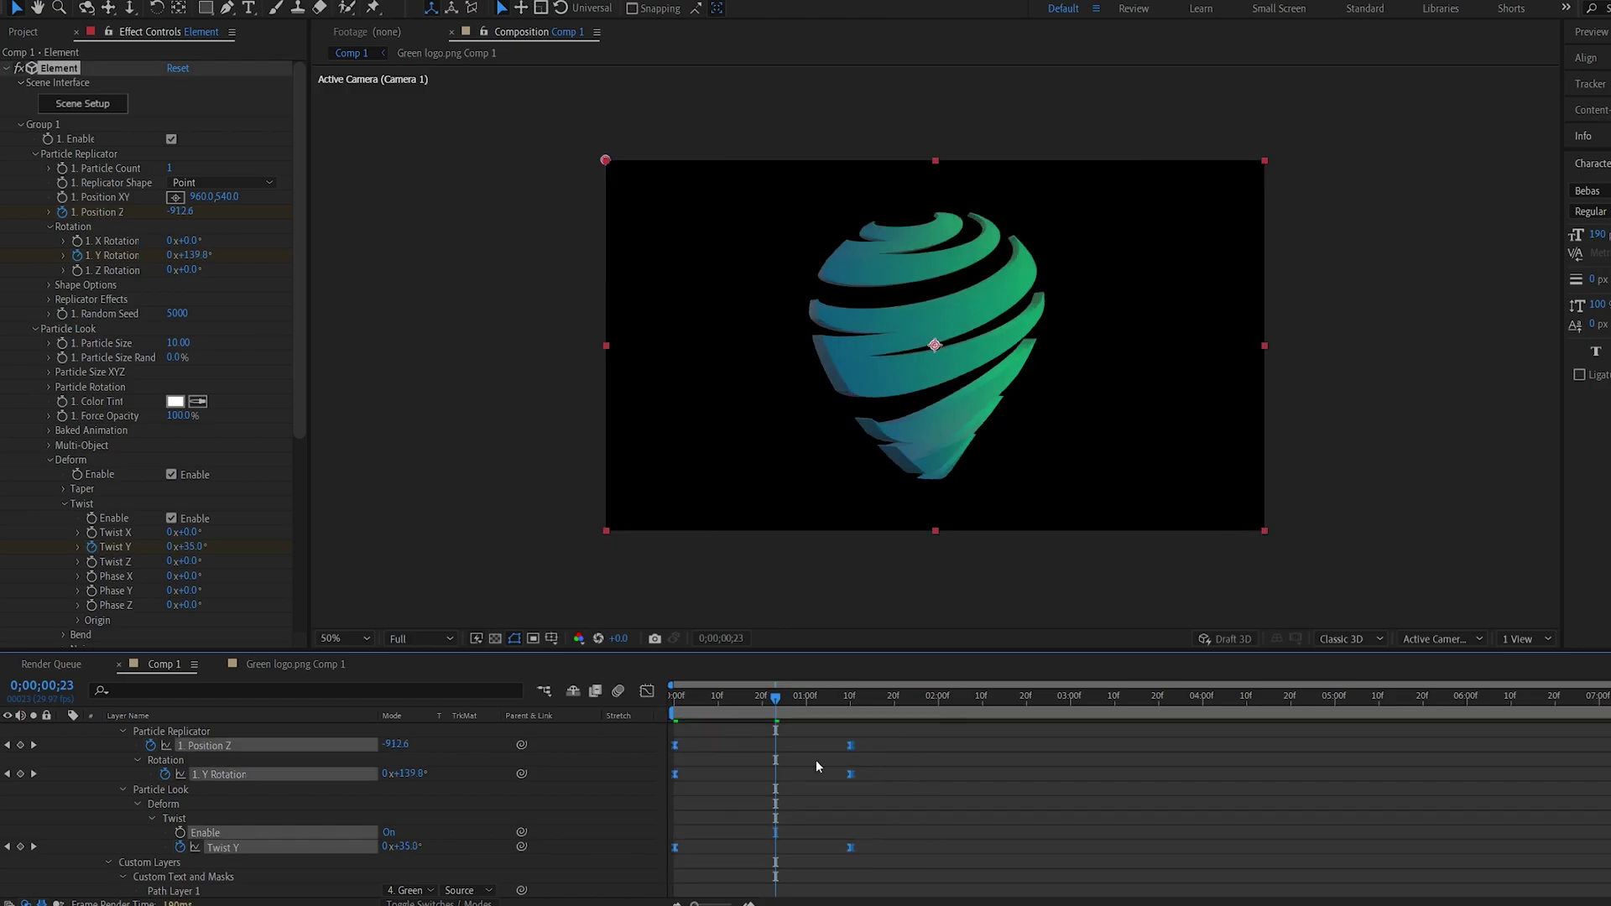
left_click(647, 690)
left_click_drag(873, 790, 744, 819)
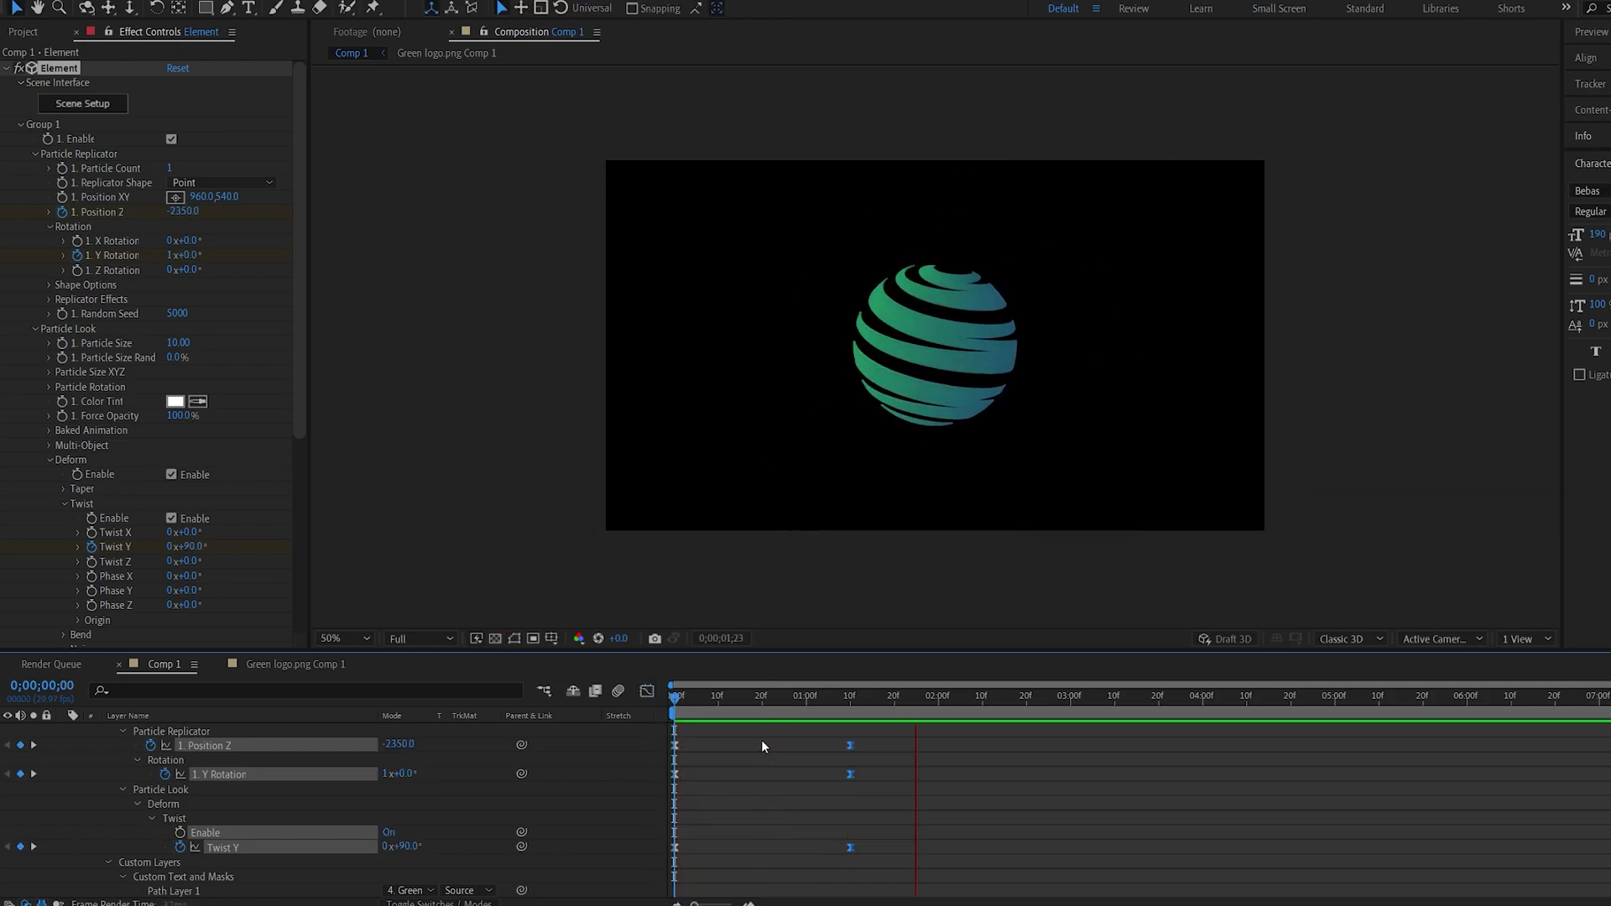
left_click_drag(686, 695, 777, 703)
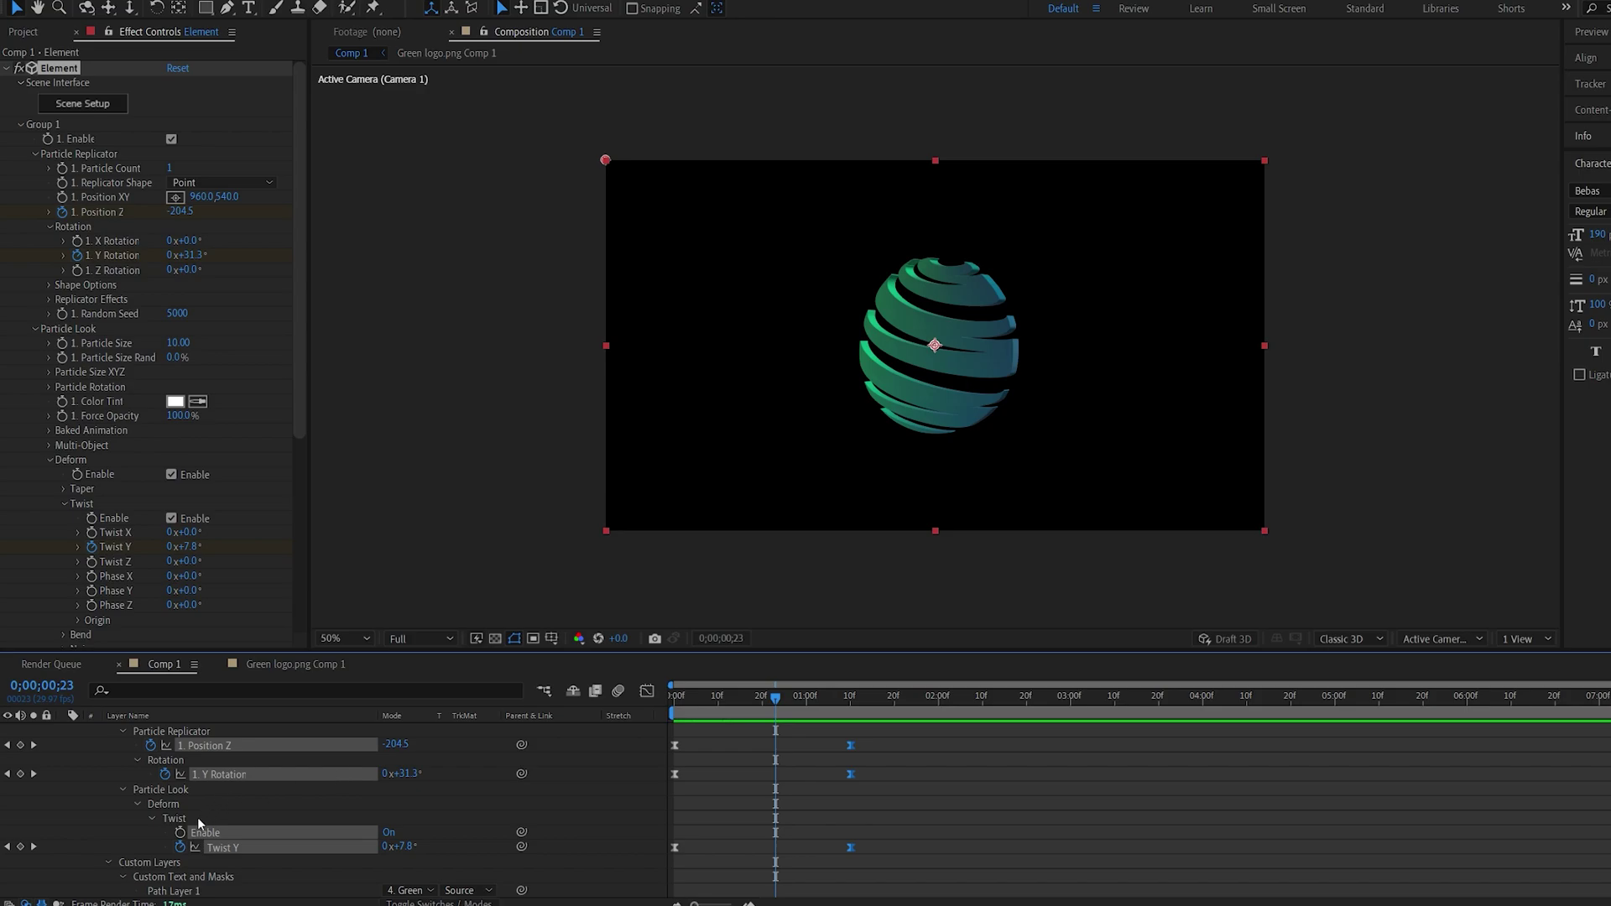
scroll(198, 817, "up", 3)
left_click(63, 746)
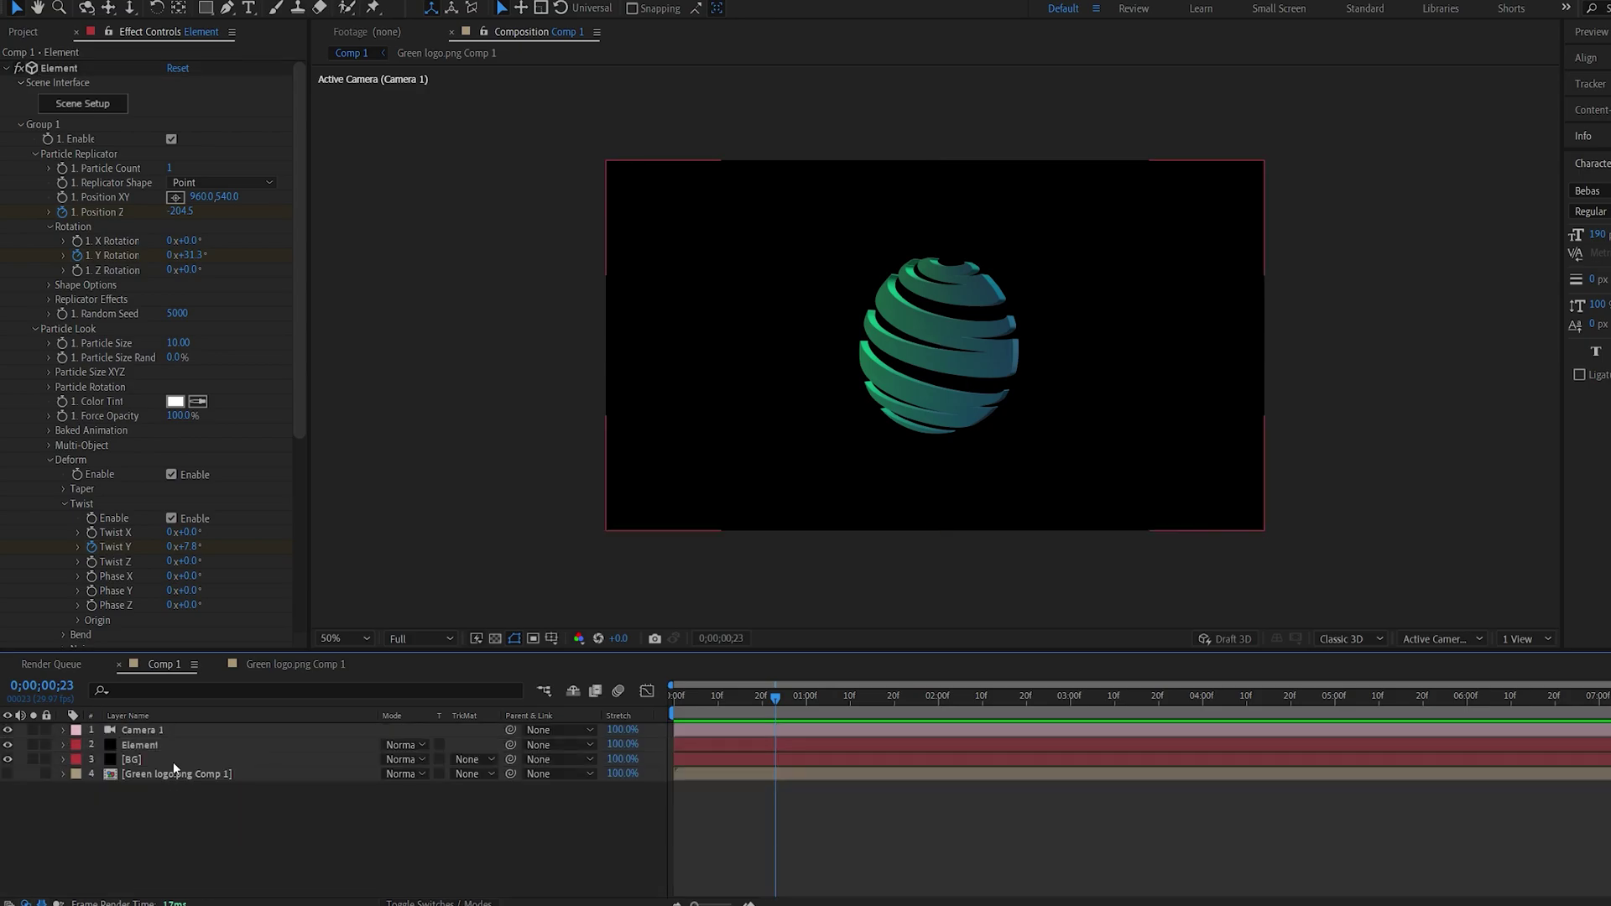
- Add a Gradient Ramp to the BG layer with swapped colours and a Radial Ramp shape
left_click(173, 762)
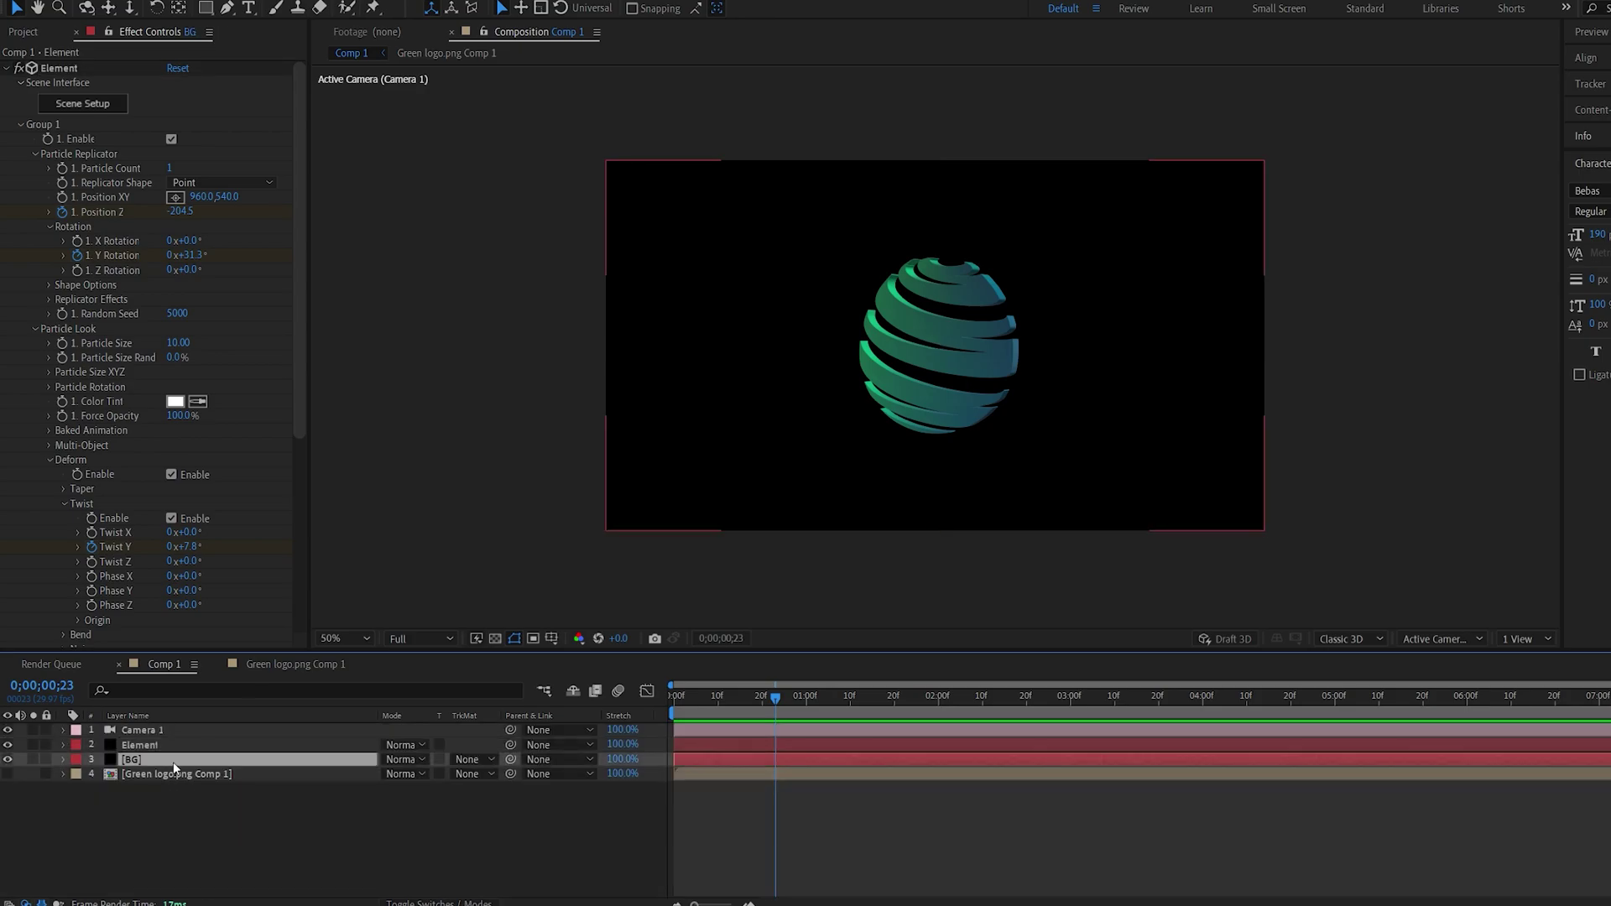
key("ctrl+space")
type("gra")
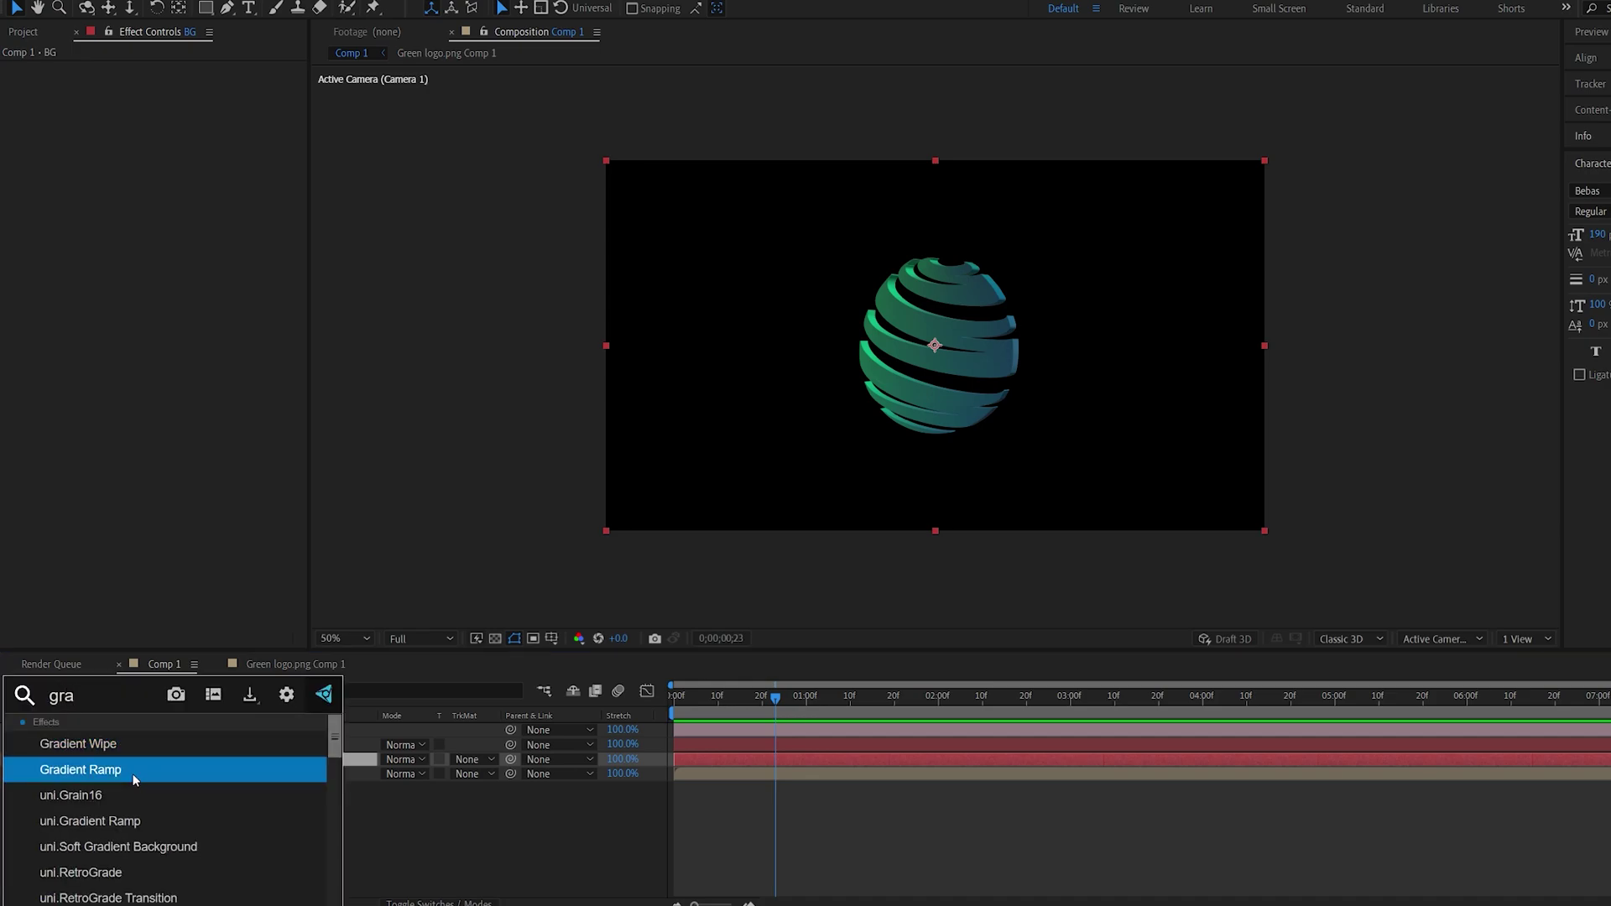
left_click(173, 766)
left_click(209, 185)
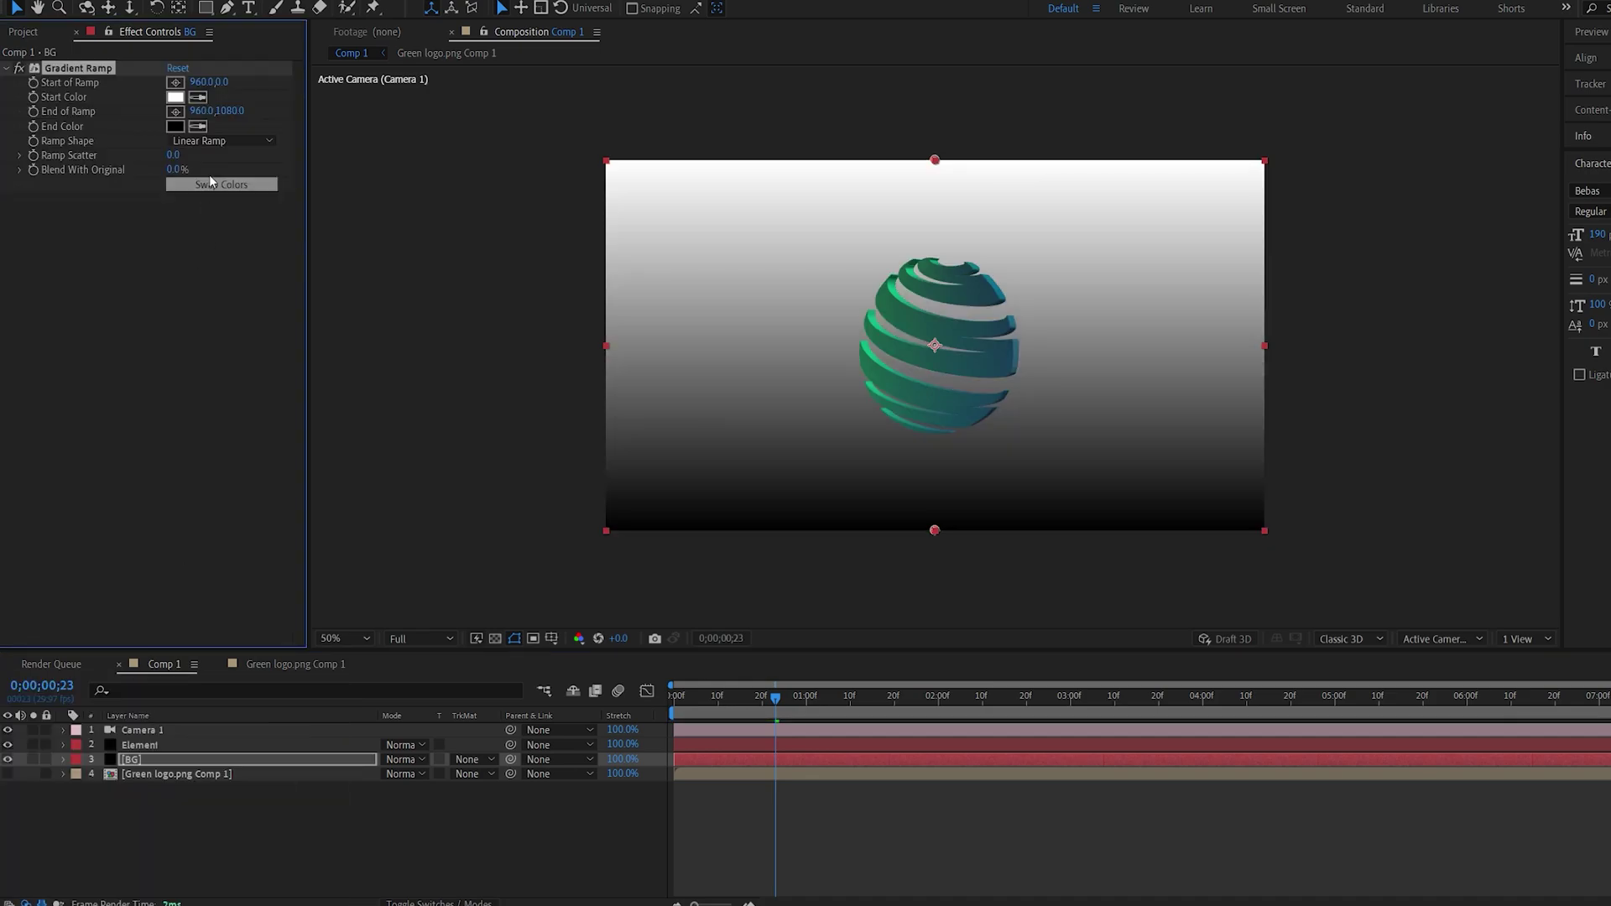
left_click(212, 140)
left_click(217, 174)
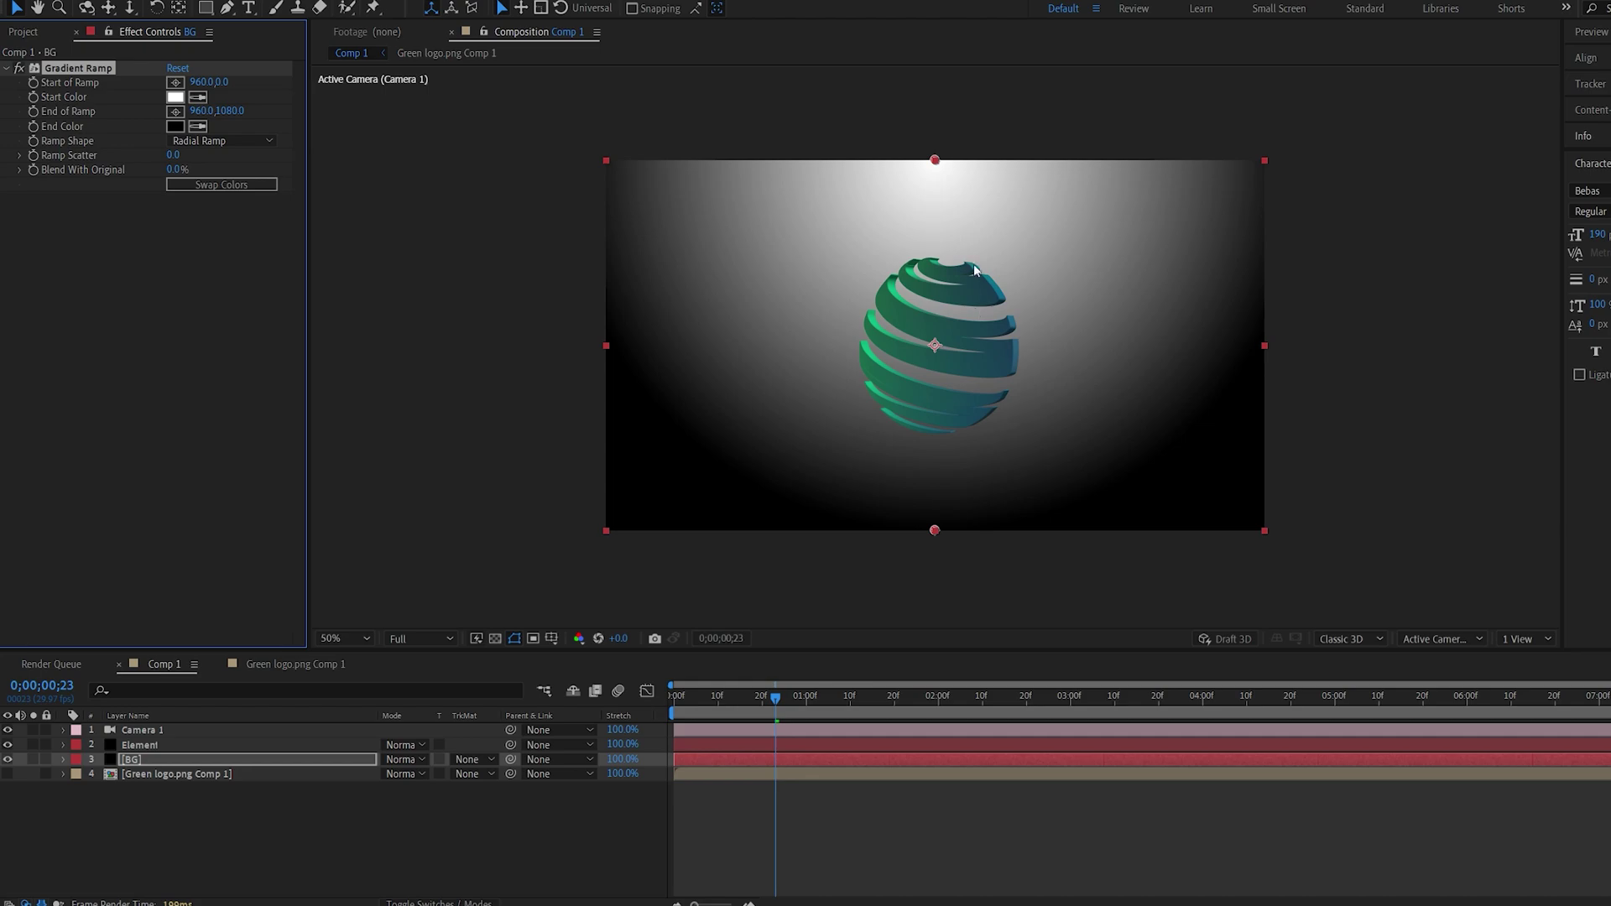
- Place the ramp's start at the frame centre and its end far below the frame
left_click_drag(935, 160, 935, 345)
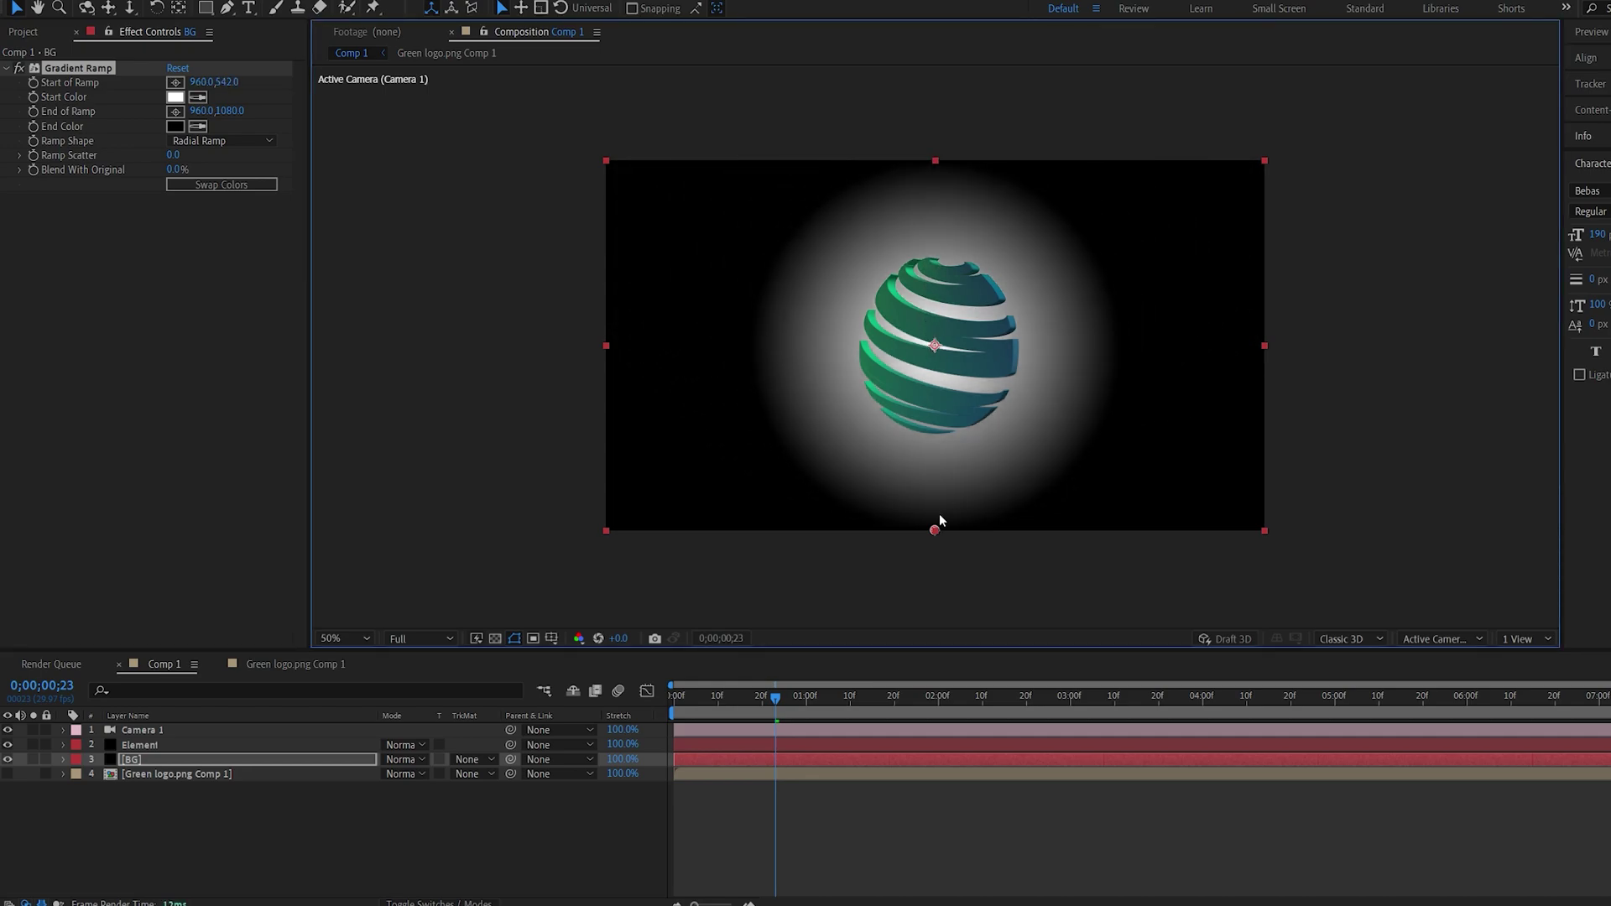
left_click_drag(935, 531, 935, 558)
left_click_drag(940, 616, 940, 901)
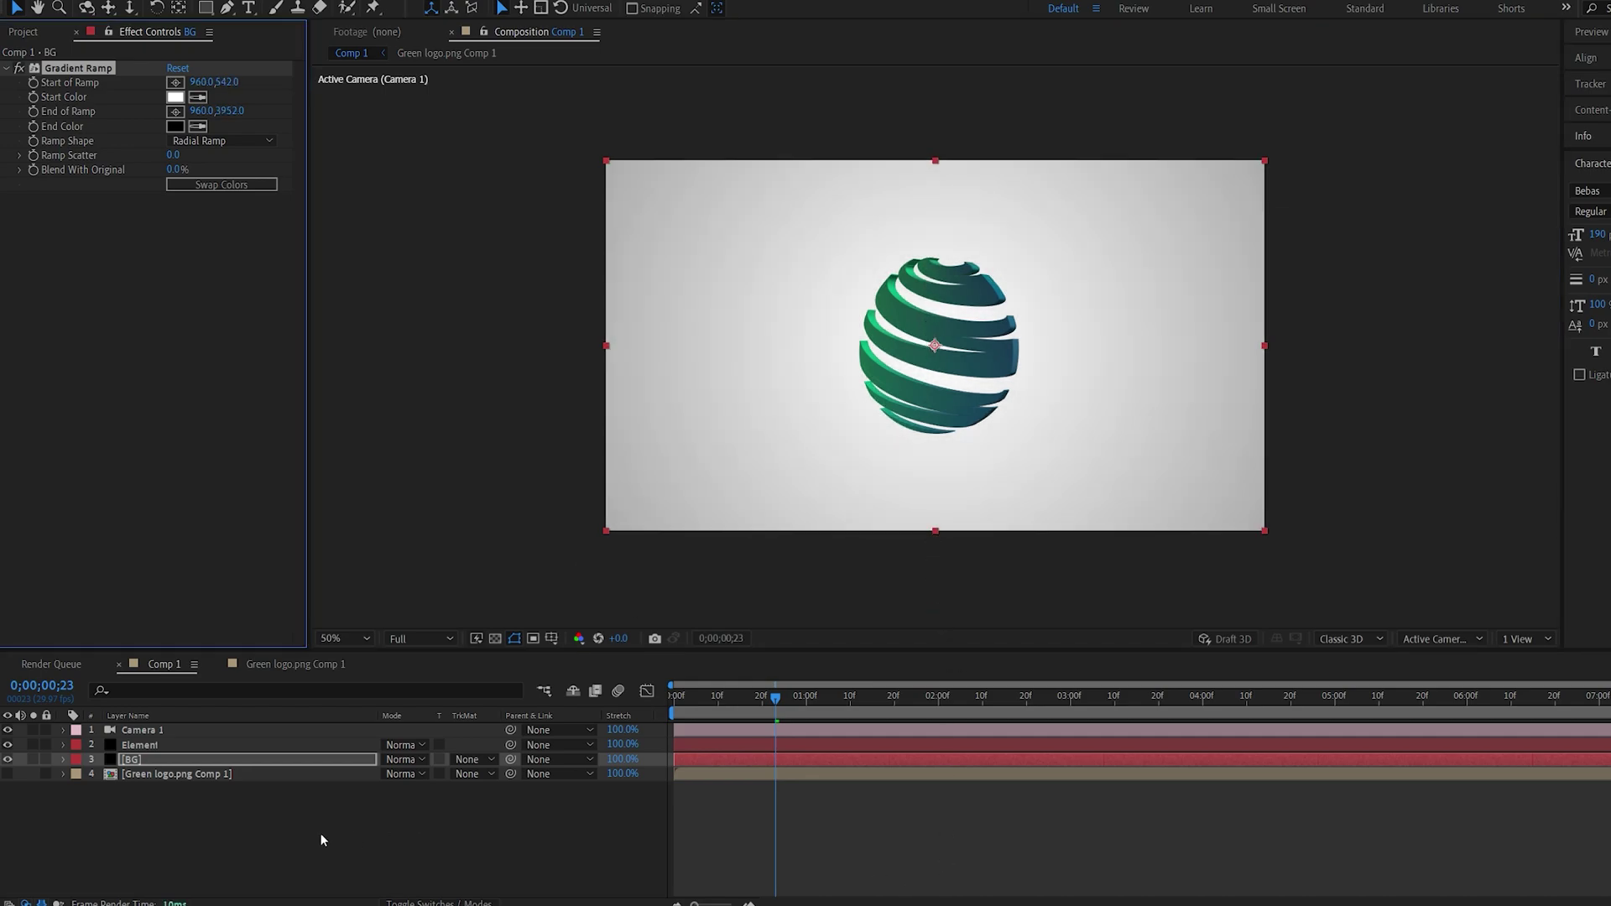
key("ctrl+Up")
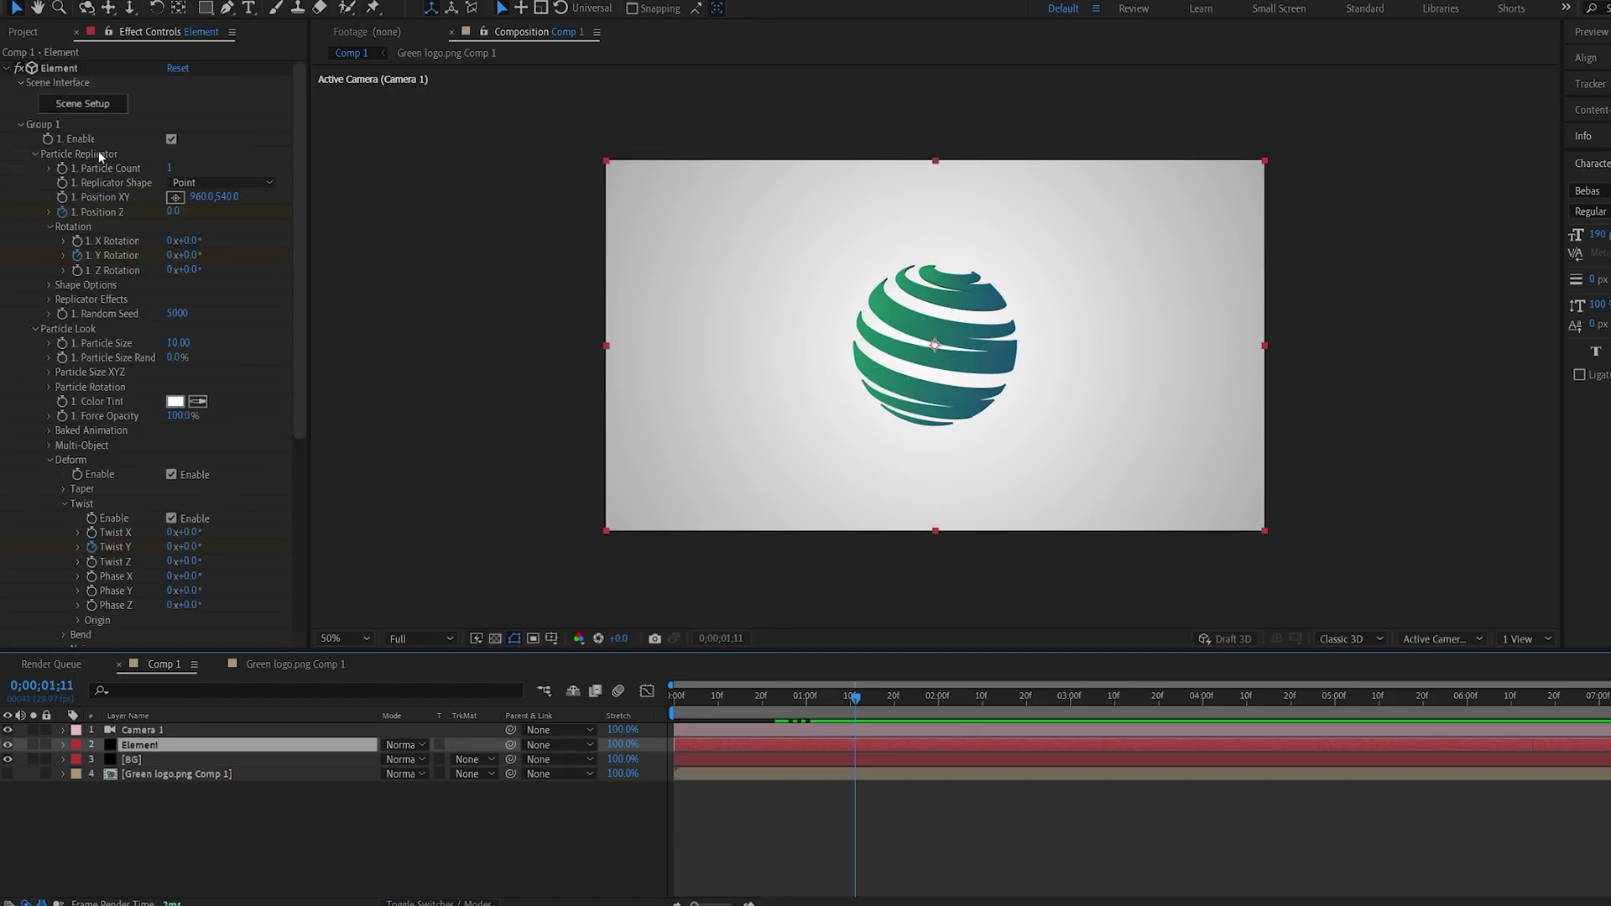
left_click(82, 103)
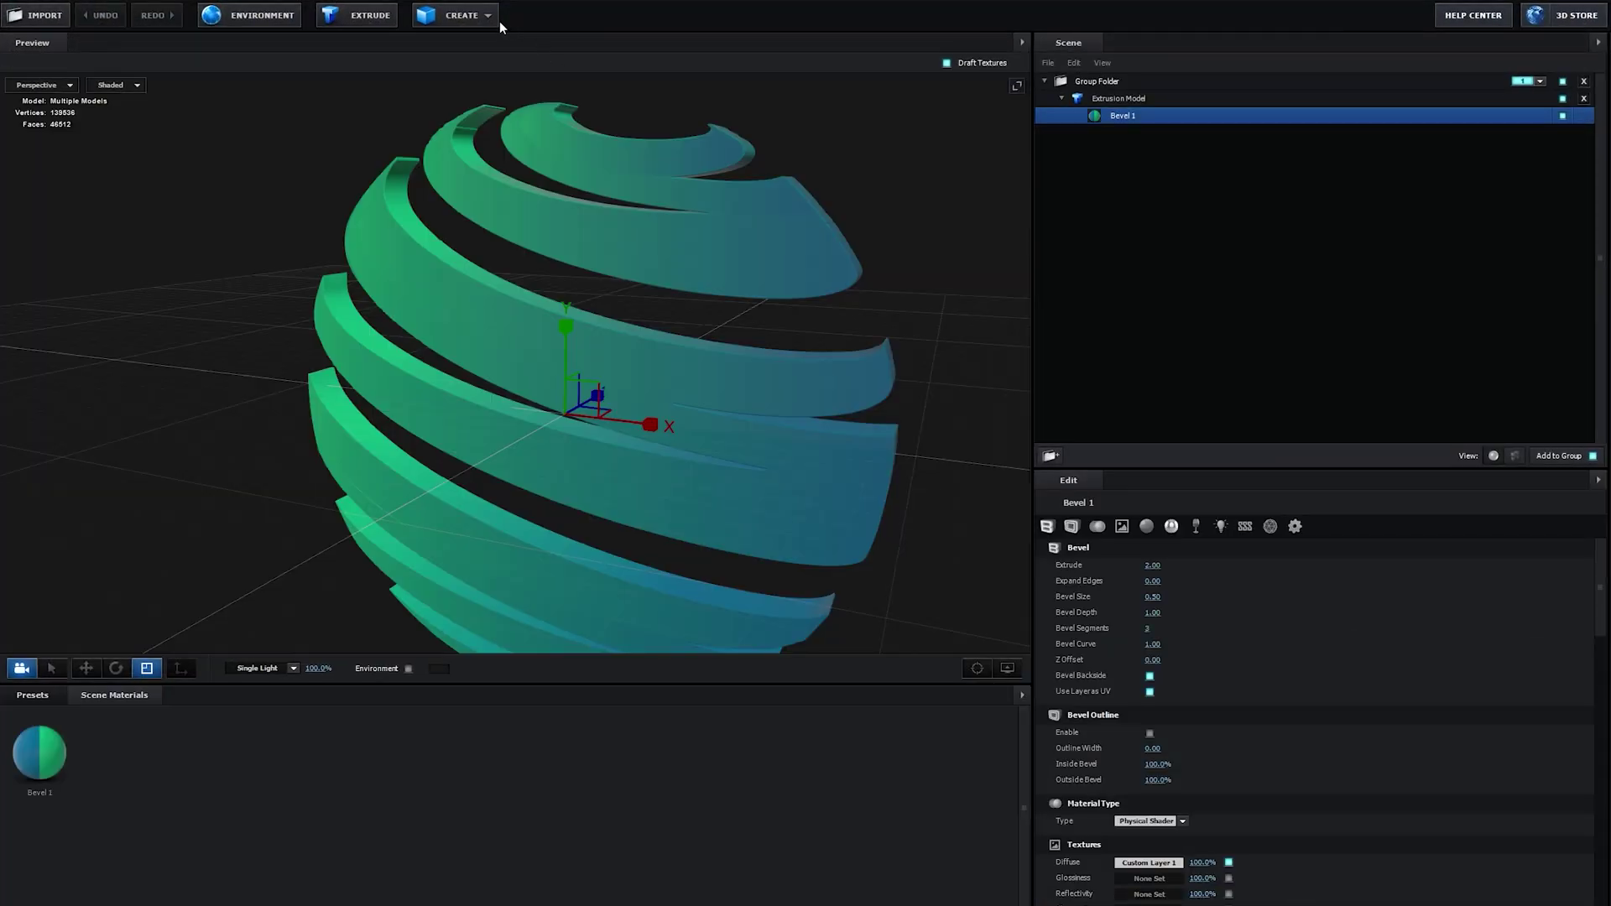
- Add a plane in Element 3D and scale it to 767.8% as a floor
left_click(490, 17)
left_click(637, 49)
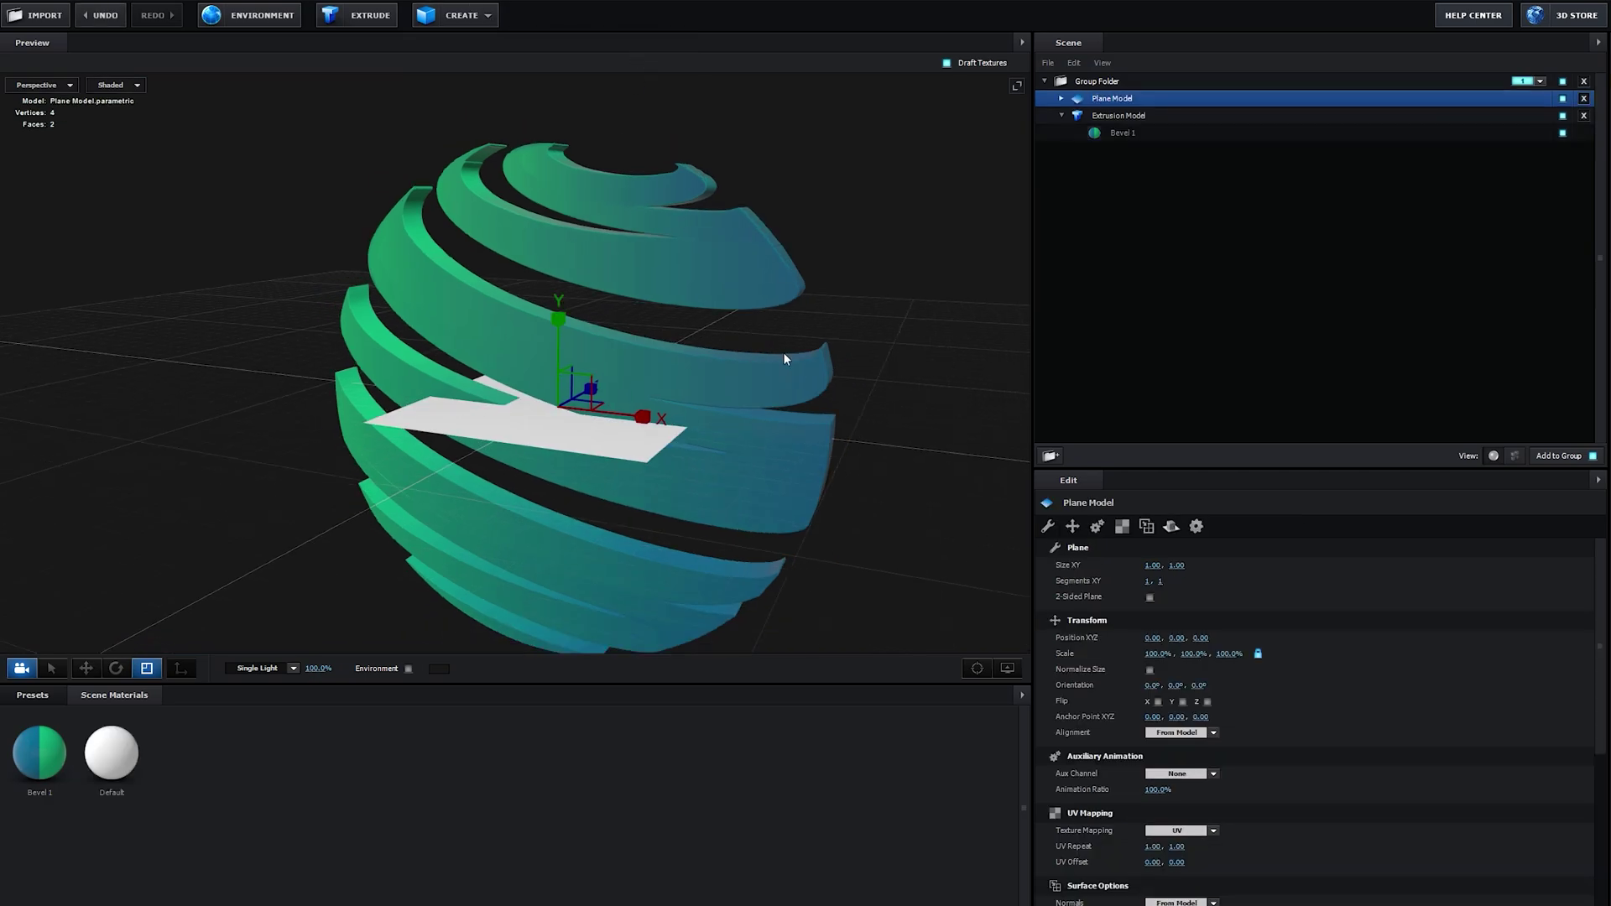
left_click_drag(783, 351, 604, 417)
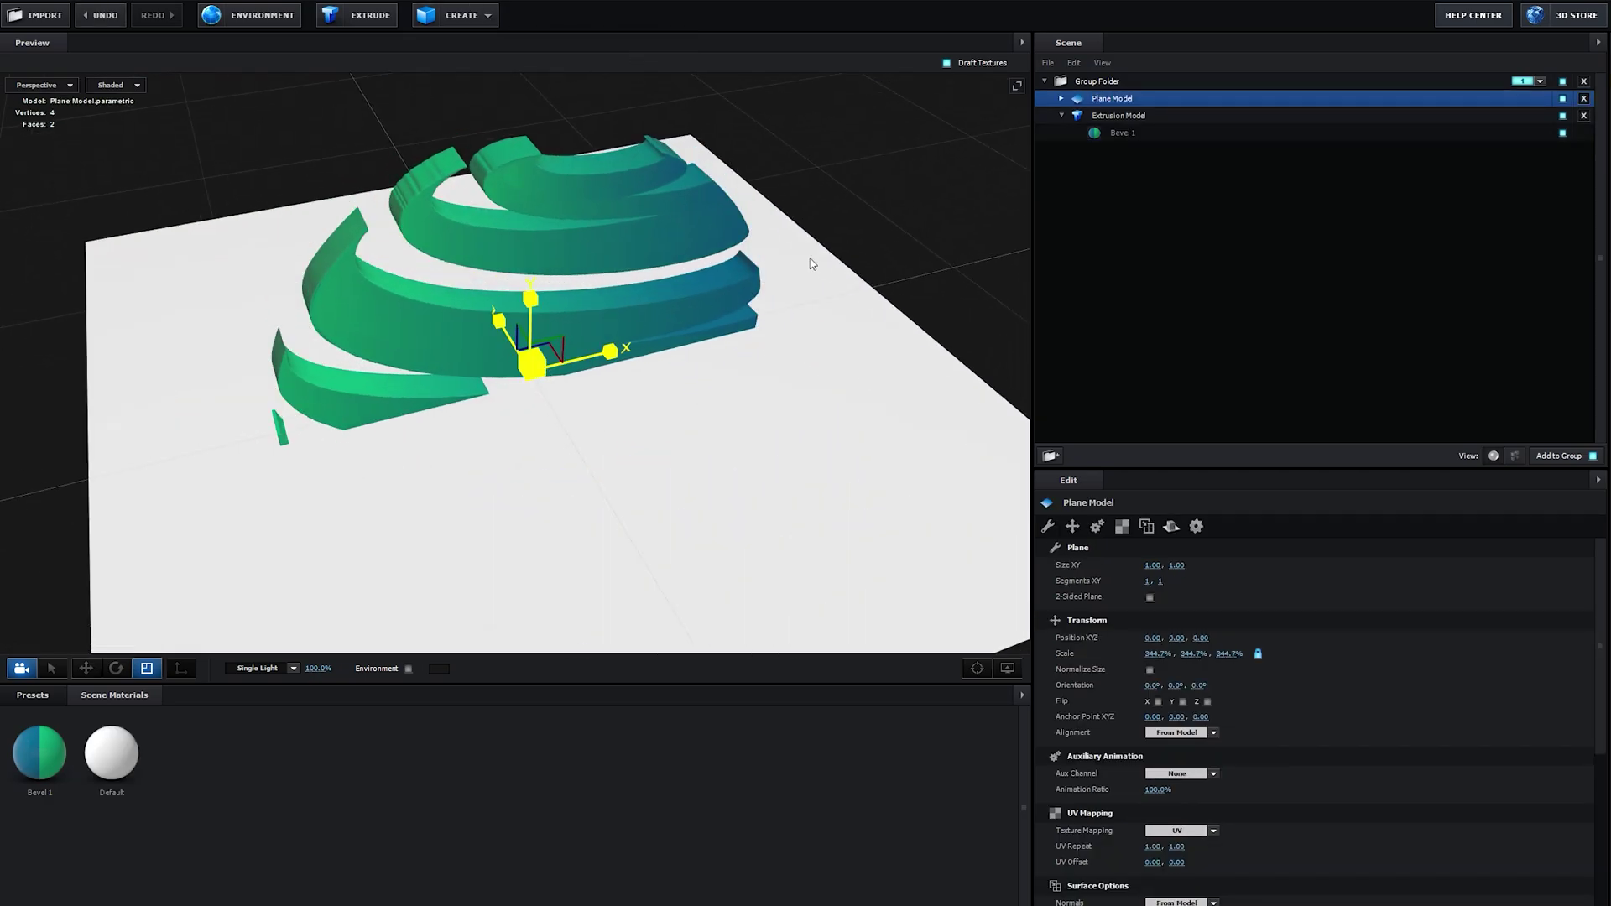
left_click_drag(810, 260, 1202, 77)
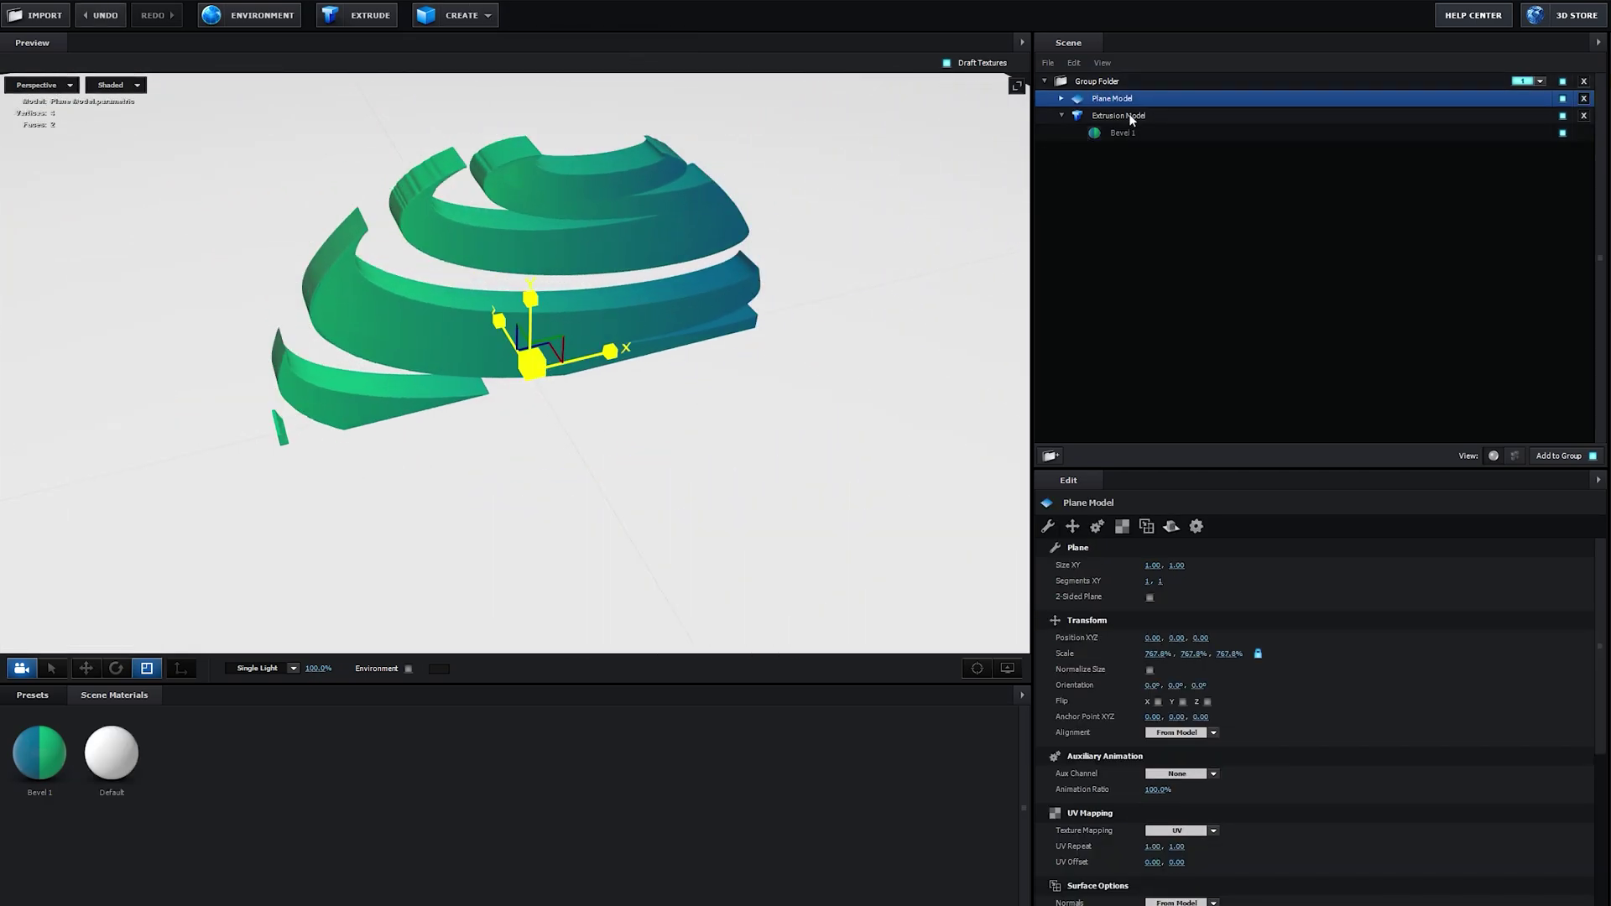
- Assign the plane to group 2 and lower it via Particle Replicator Position Y to about 903
left_click_drag(1109, 99, 1164, 292)
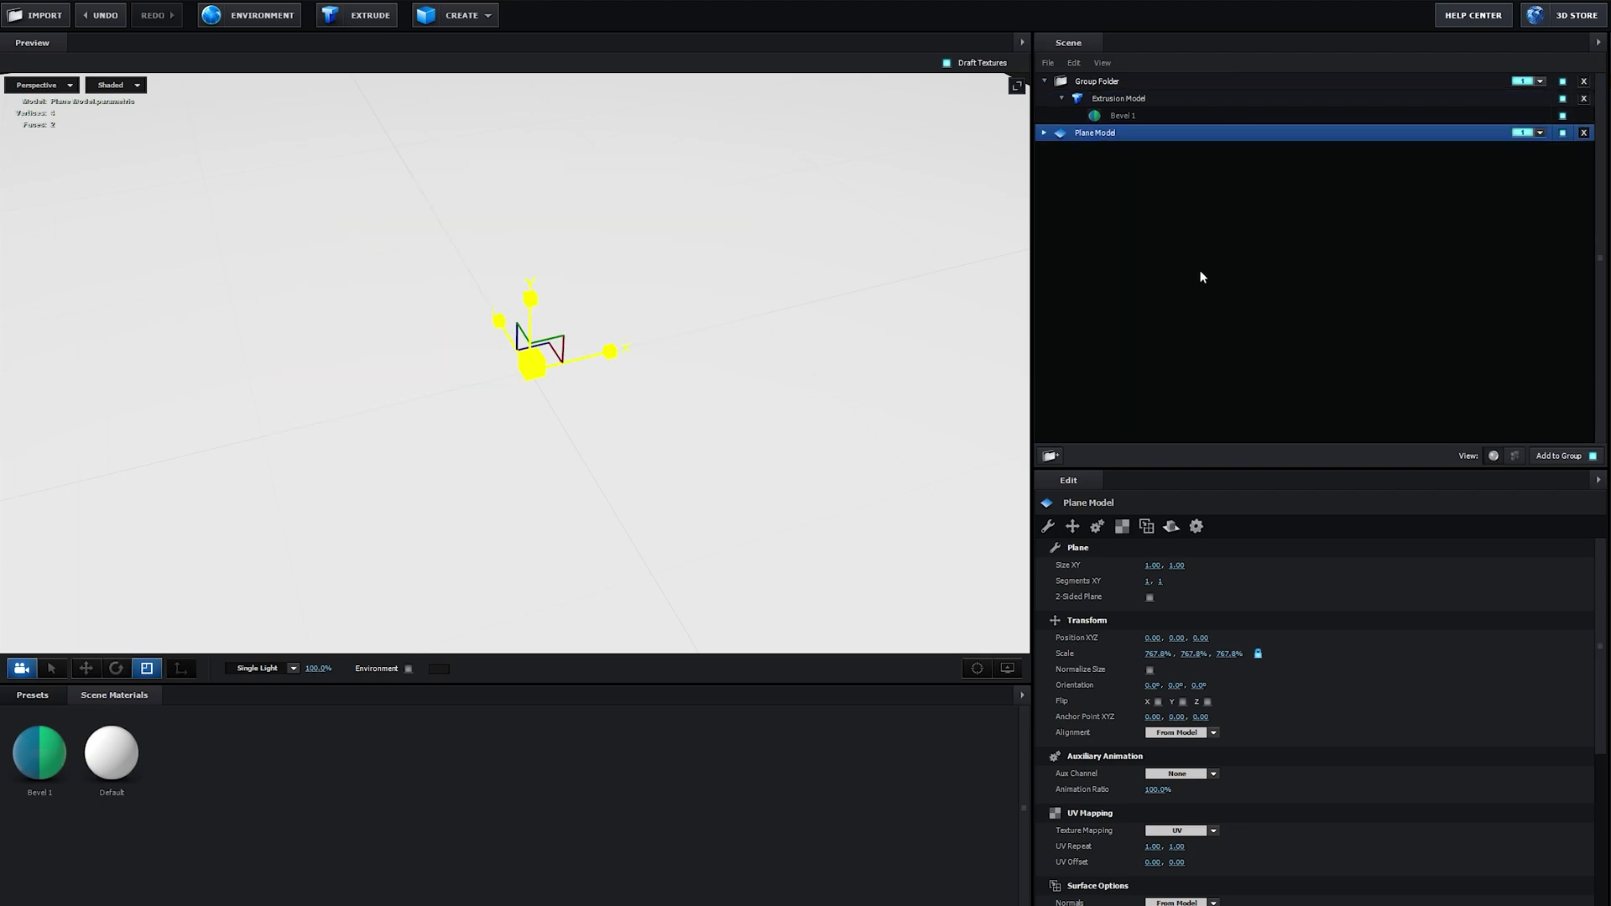
left_click(1519, 132)
left_click(1546, 152)
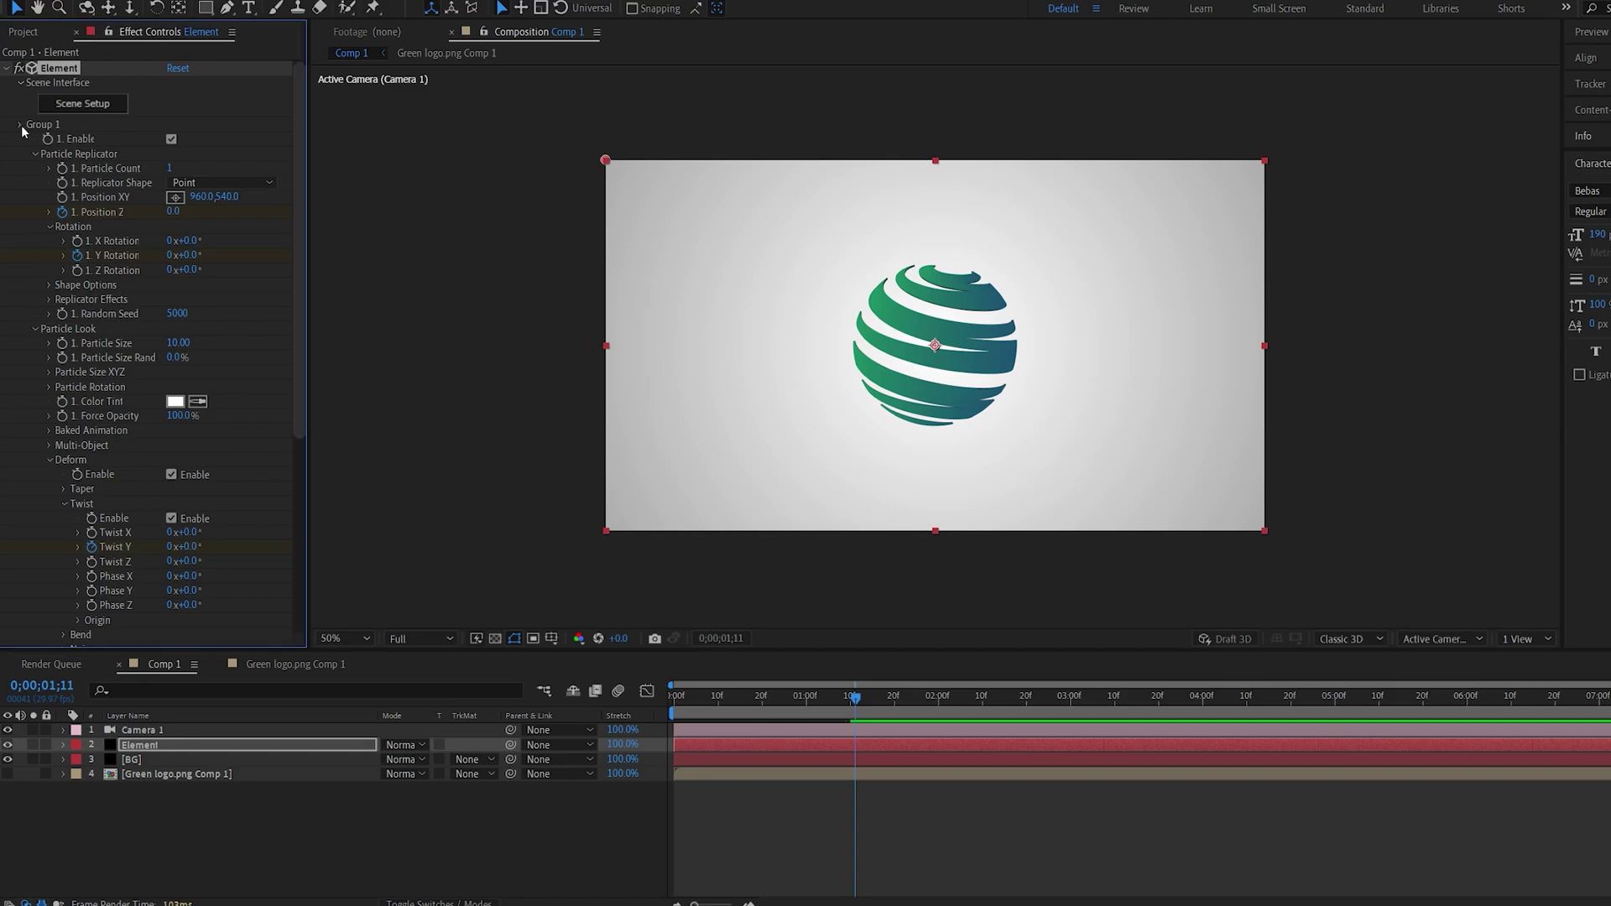
left_click(20, 125)
left_click(20, 139)
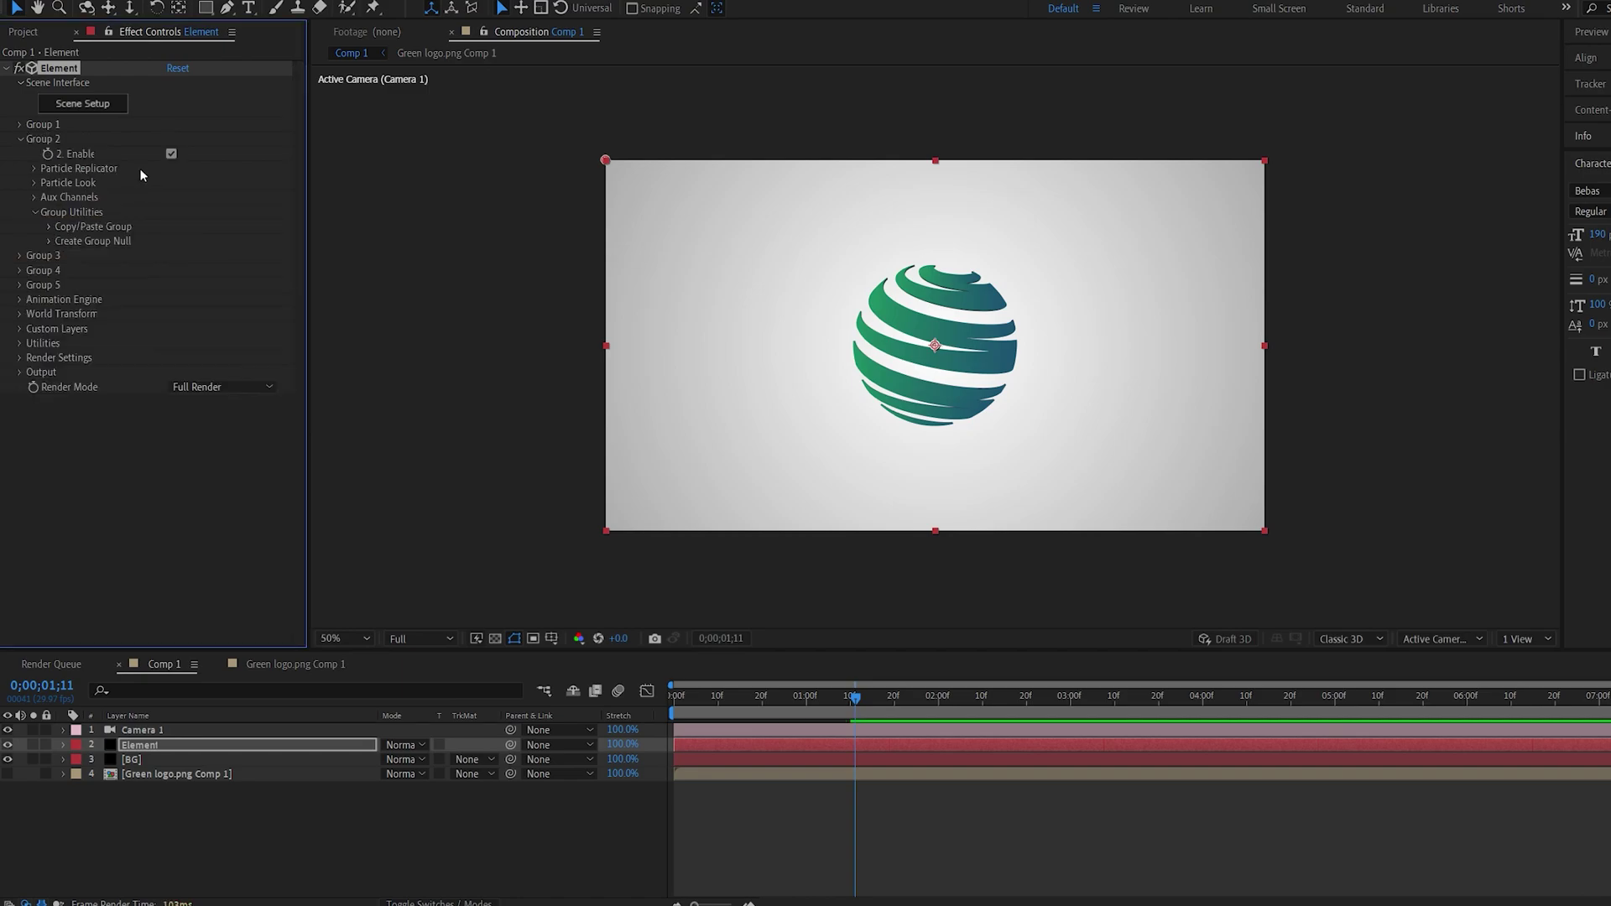
left_click(33, 169)
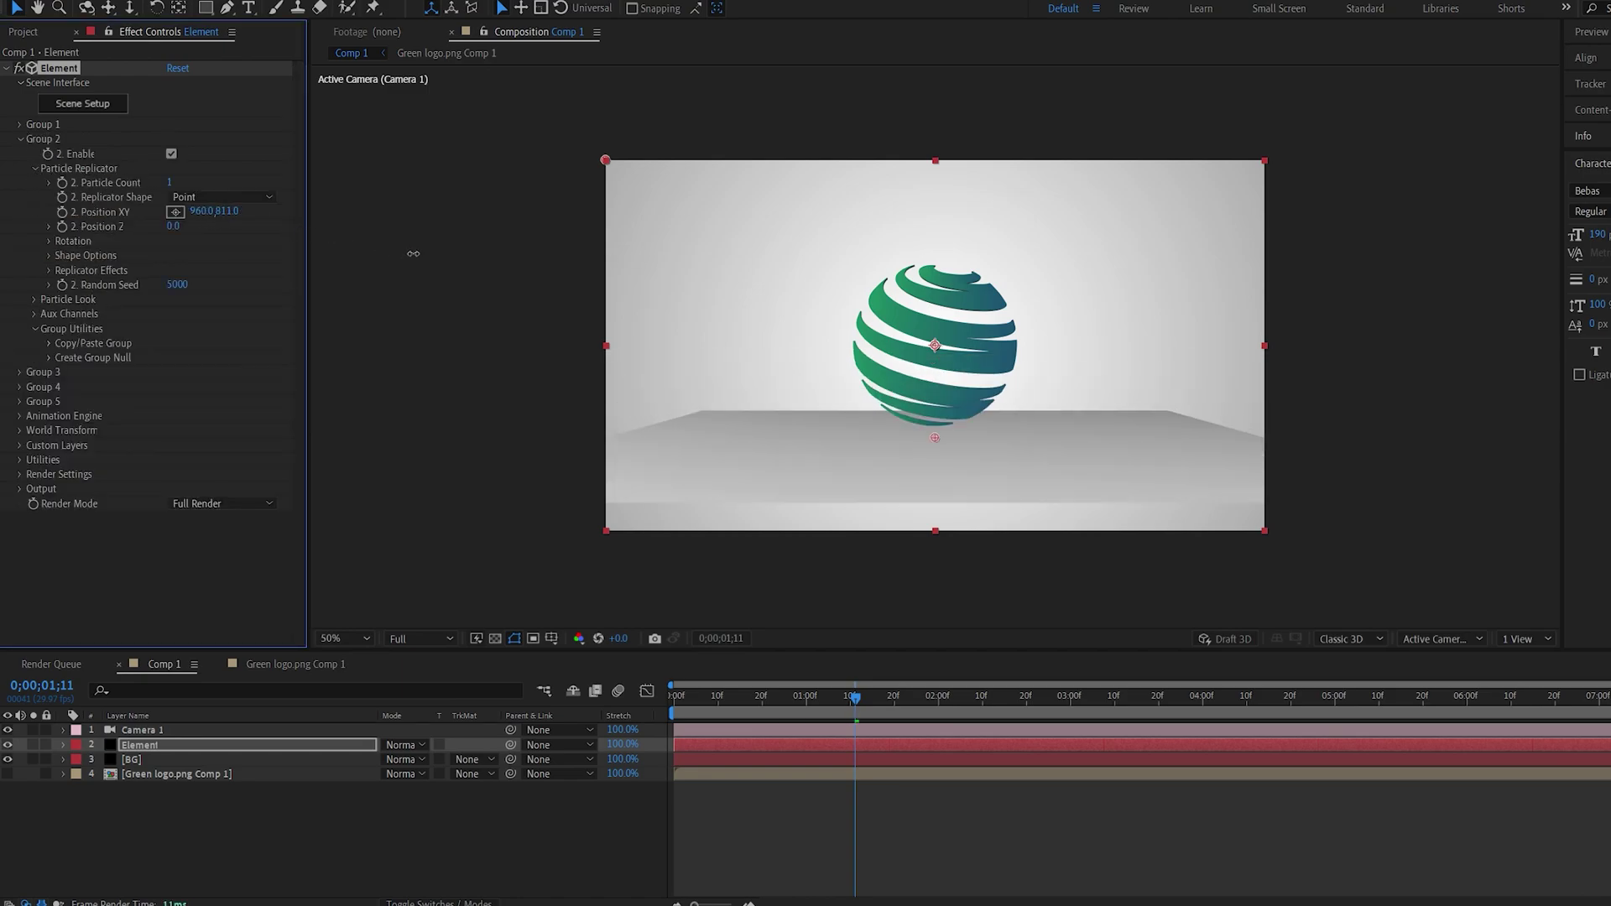
left_click_drag(413, 254, 459, 260)
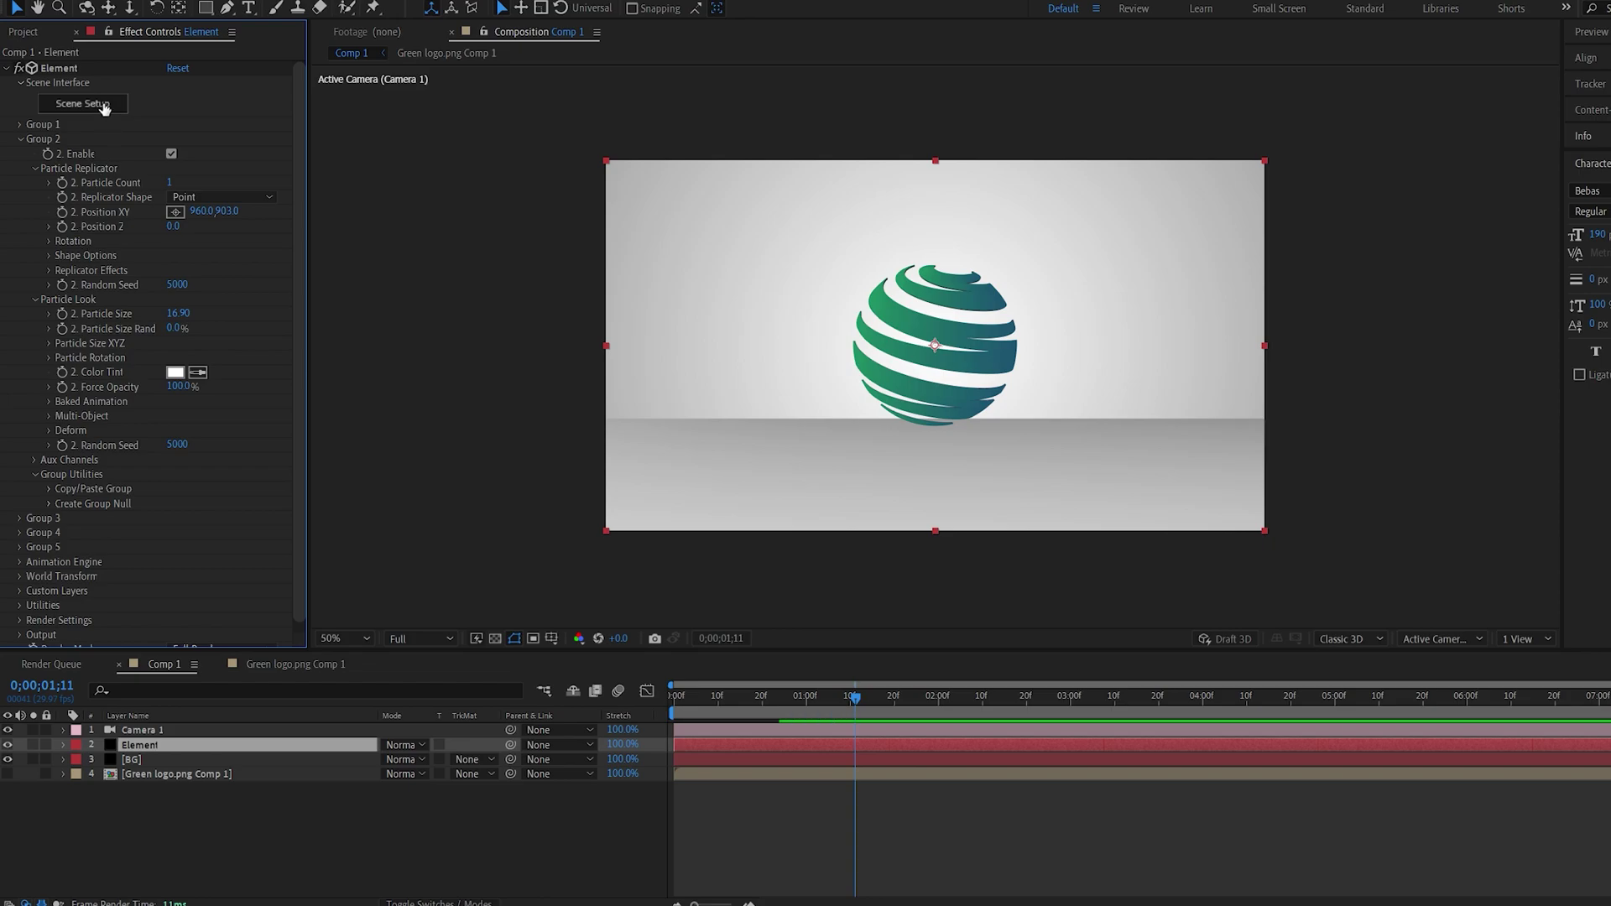
- Check Matte Shadow under Advanced on the Plane Model's Default material
left_click(82, 104)
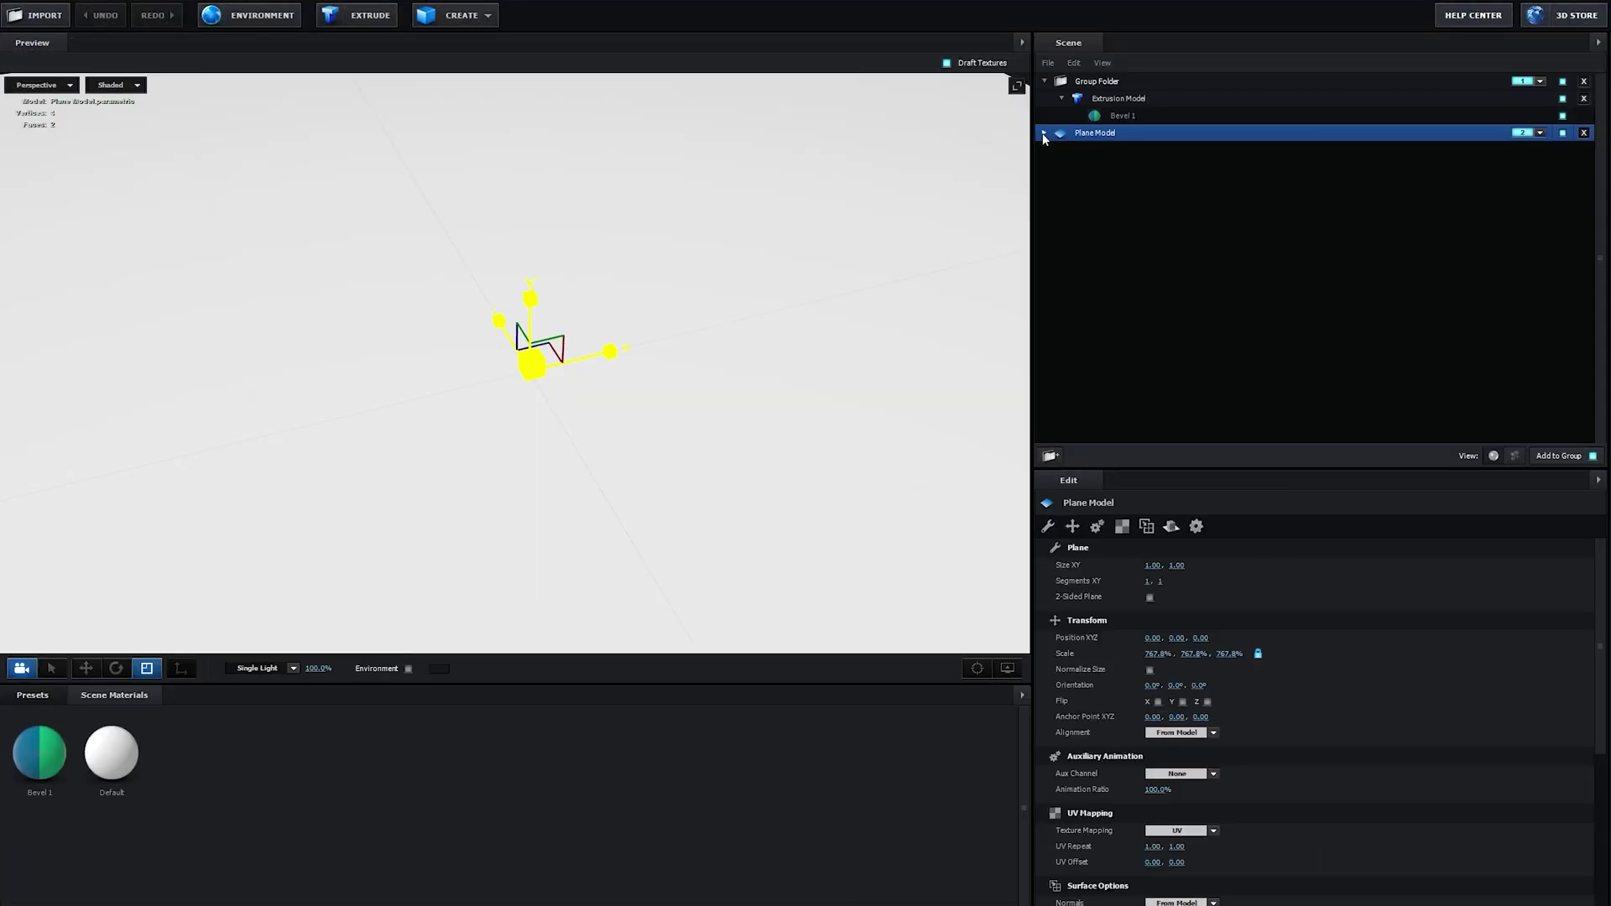
left_click(1043, 133)
left_click(1106, 150)
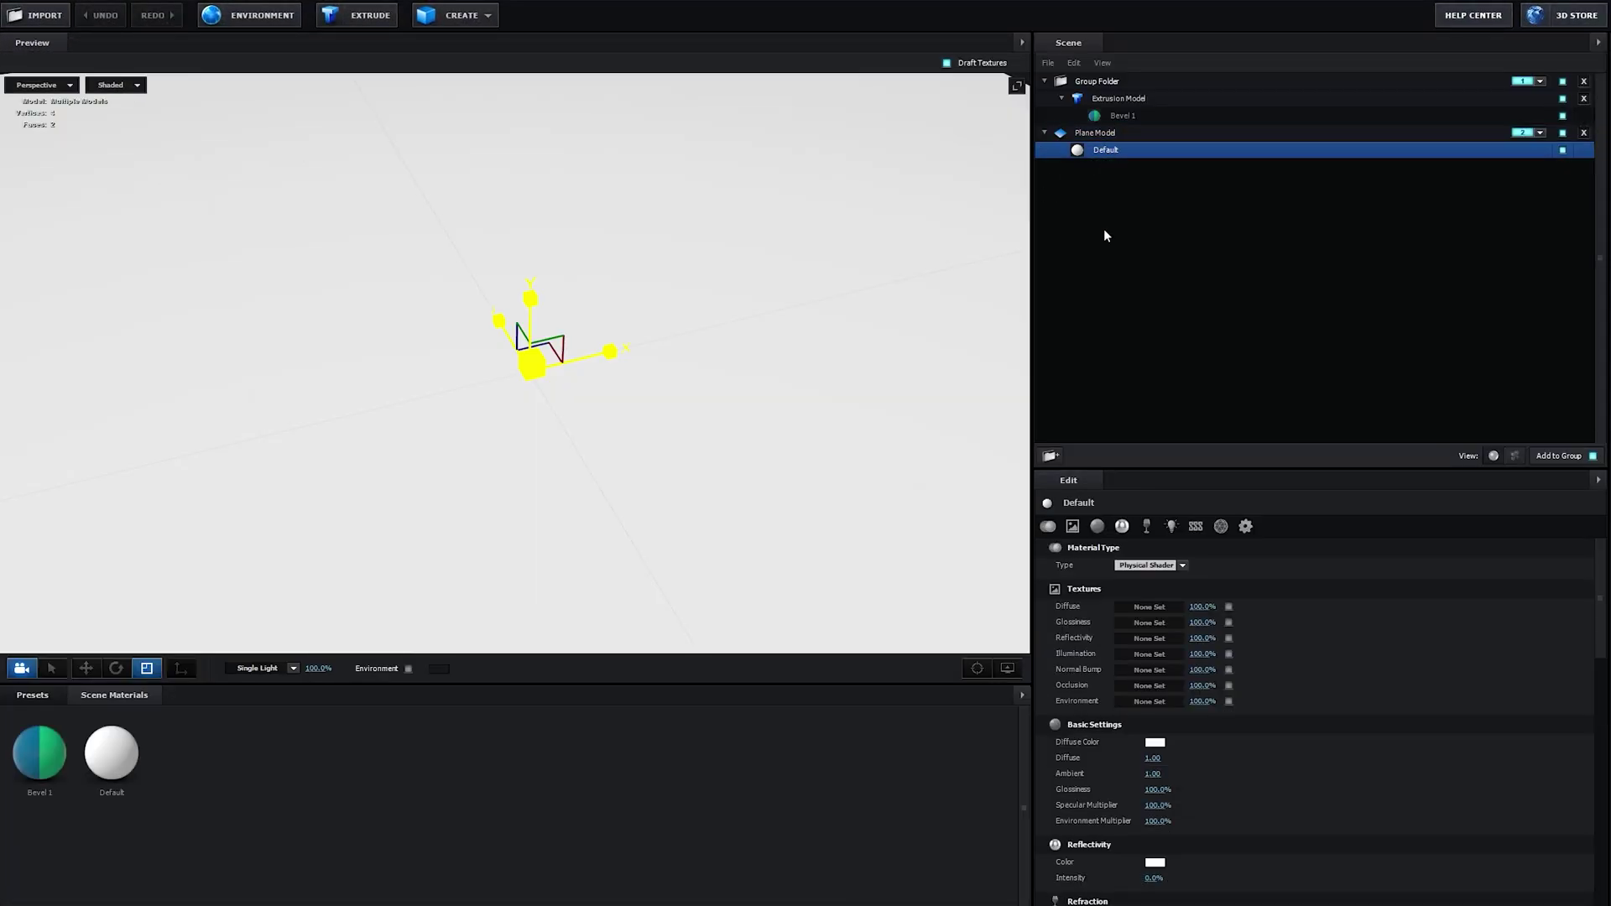
scroll(1176, 754, "down", 3)
scroll(1176, 753, "down", 10)
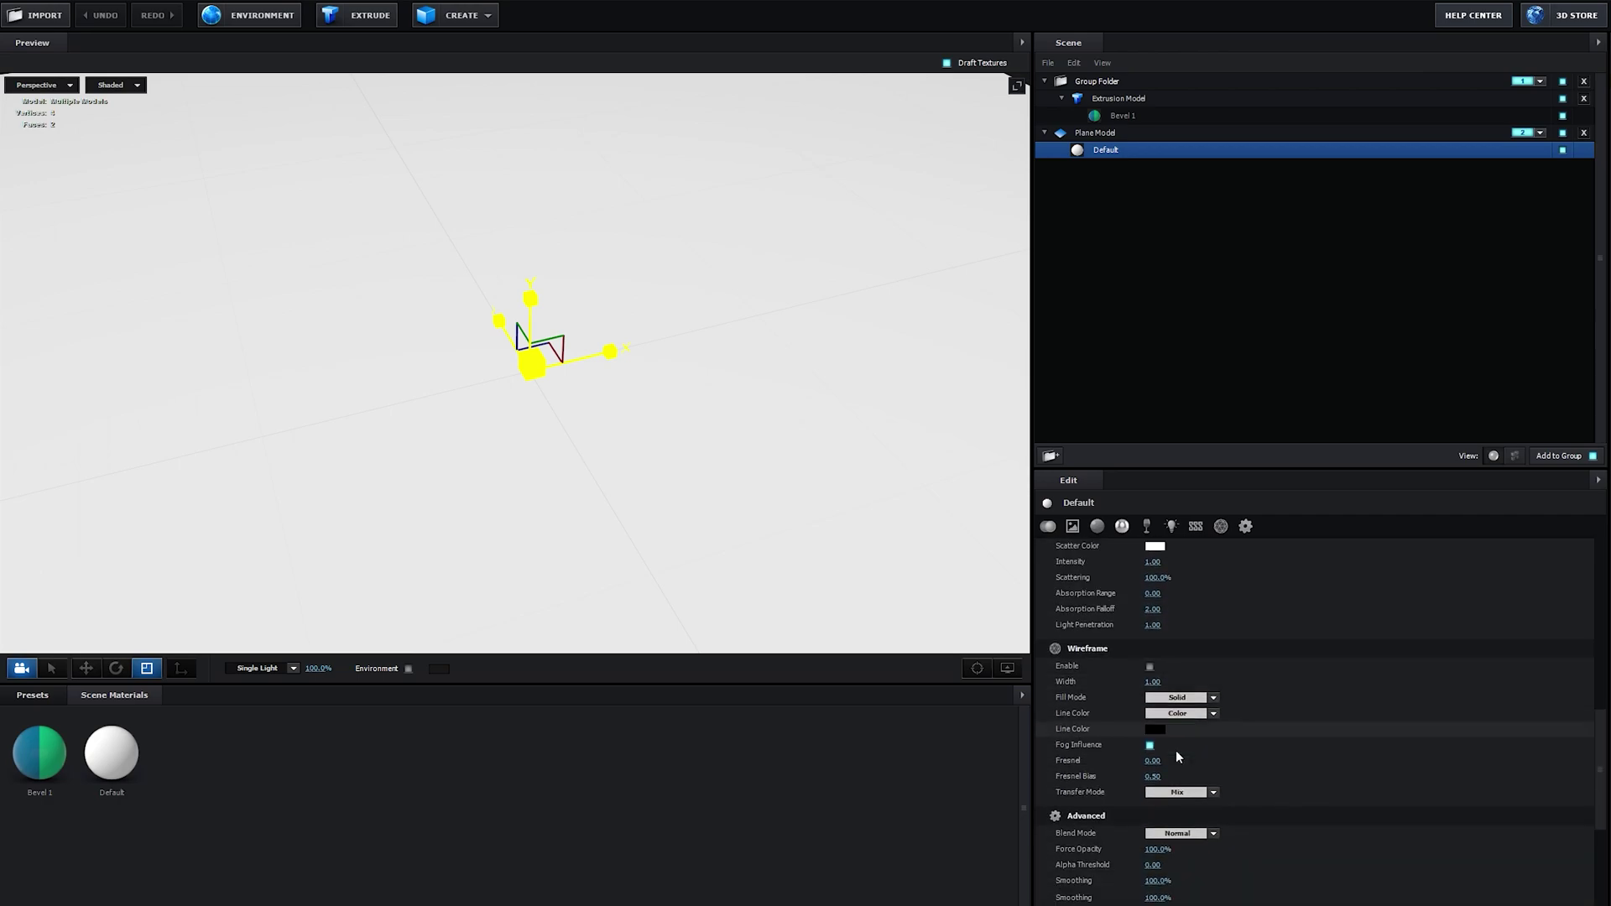
left_click(1150, 782)
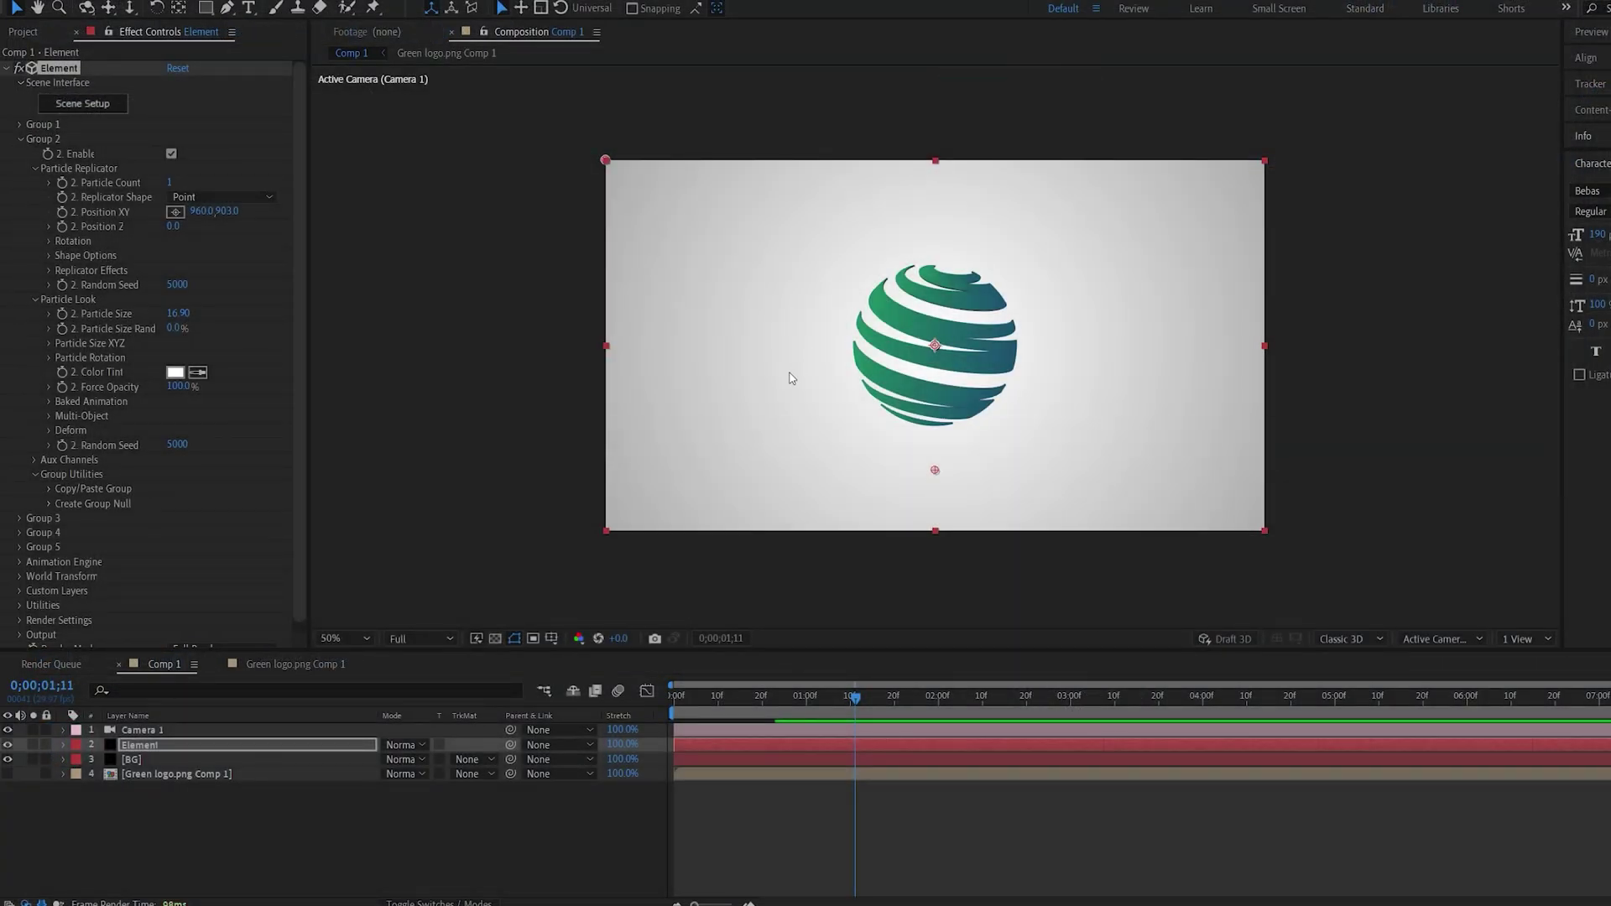
- Enable ambient occlusion in Render Settings and set SSAO Intensity to 8
scroll(94, 529, "down", 1)
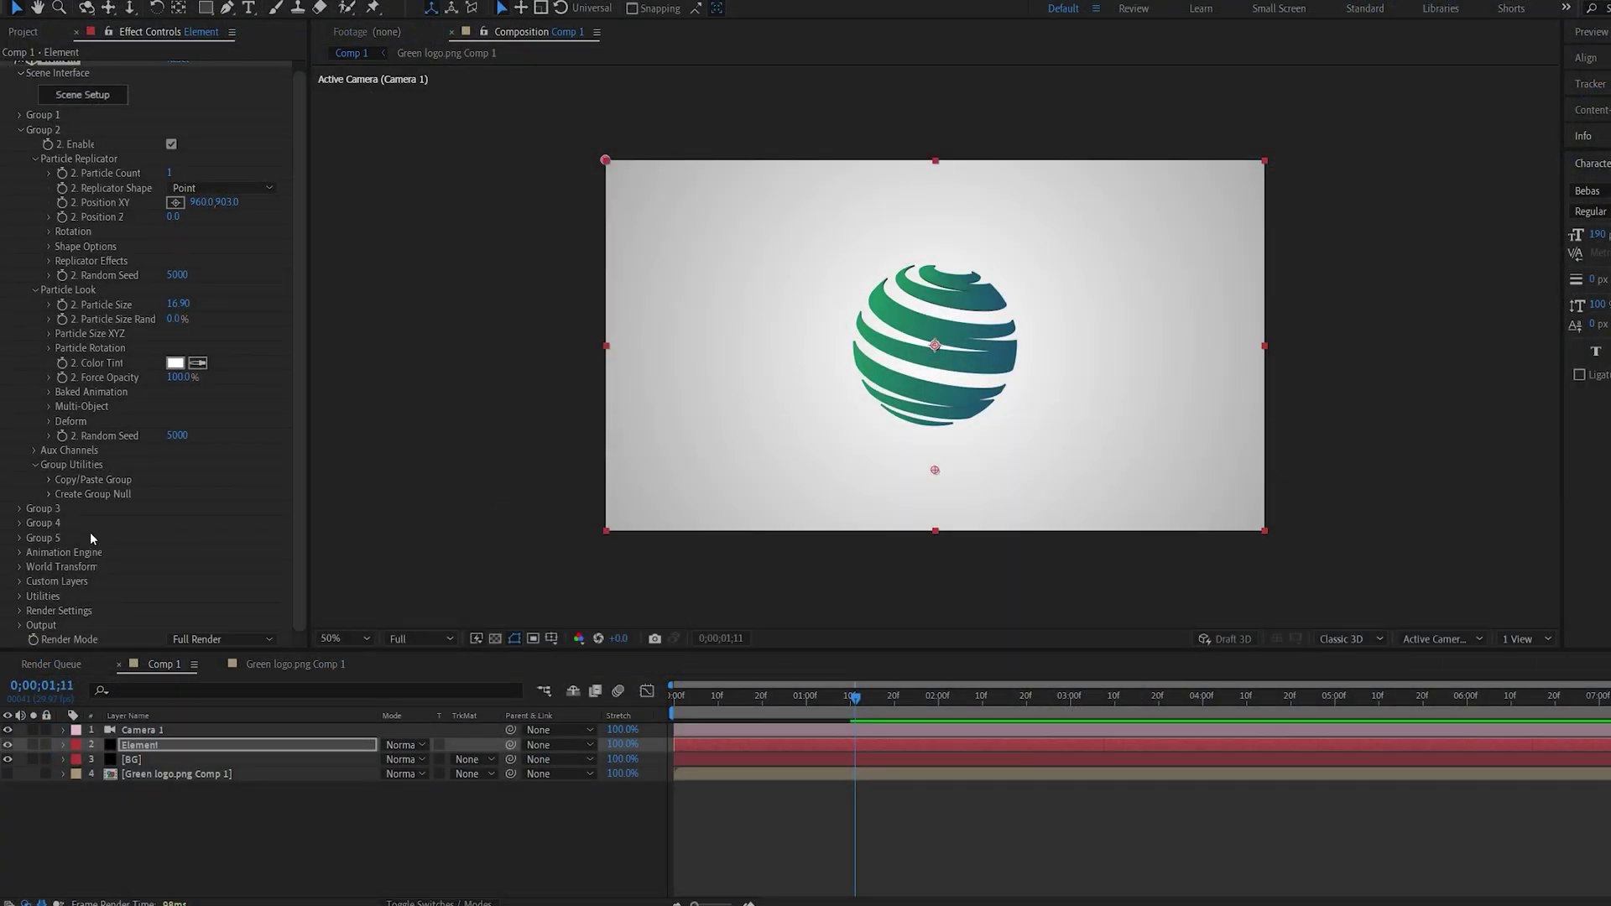
left_click(20, 611)
scroll(20, 611, "down", 3)
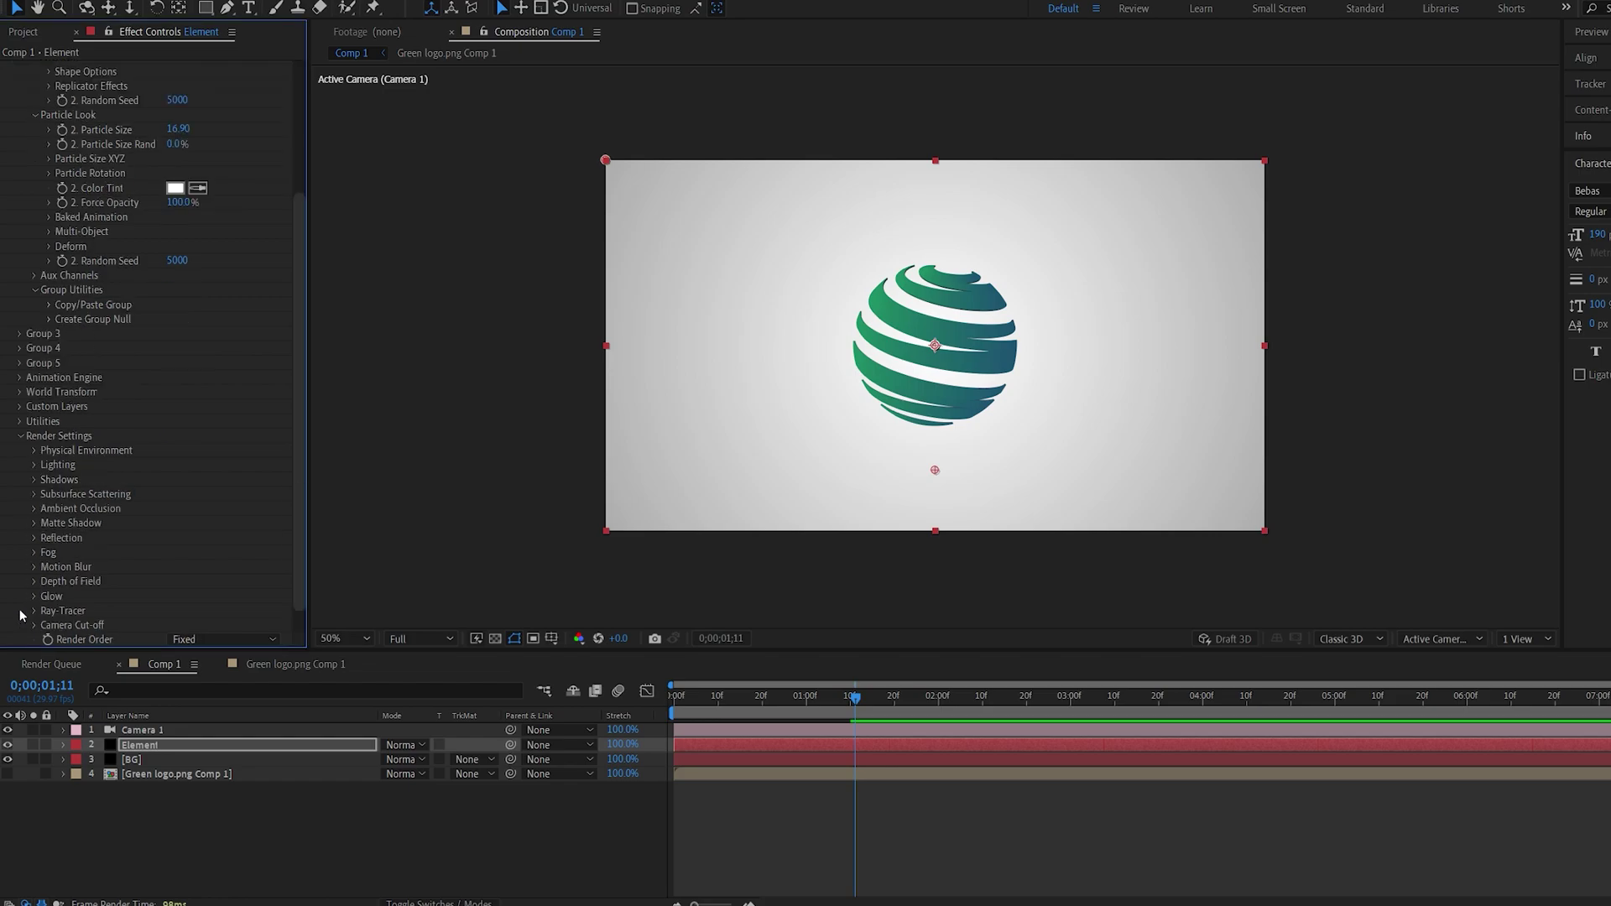
left_click(34, 508)
scroll(33, 509, "down", 2)
left_click(171, 437)
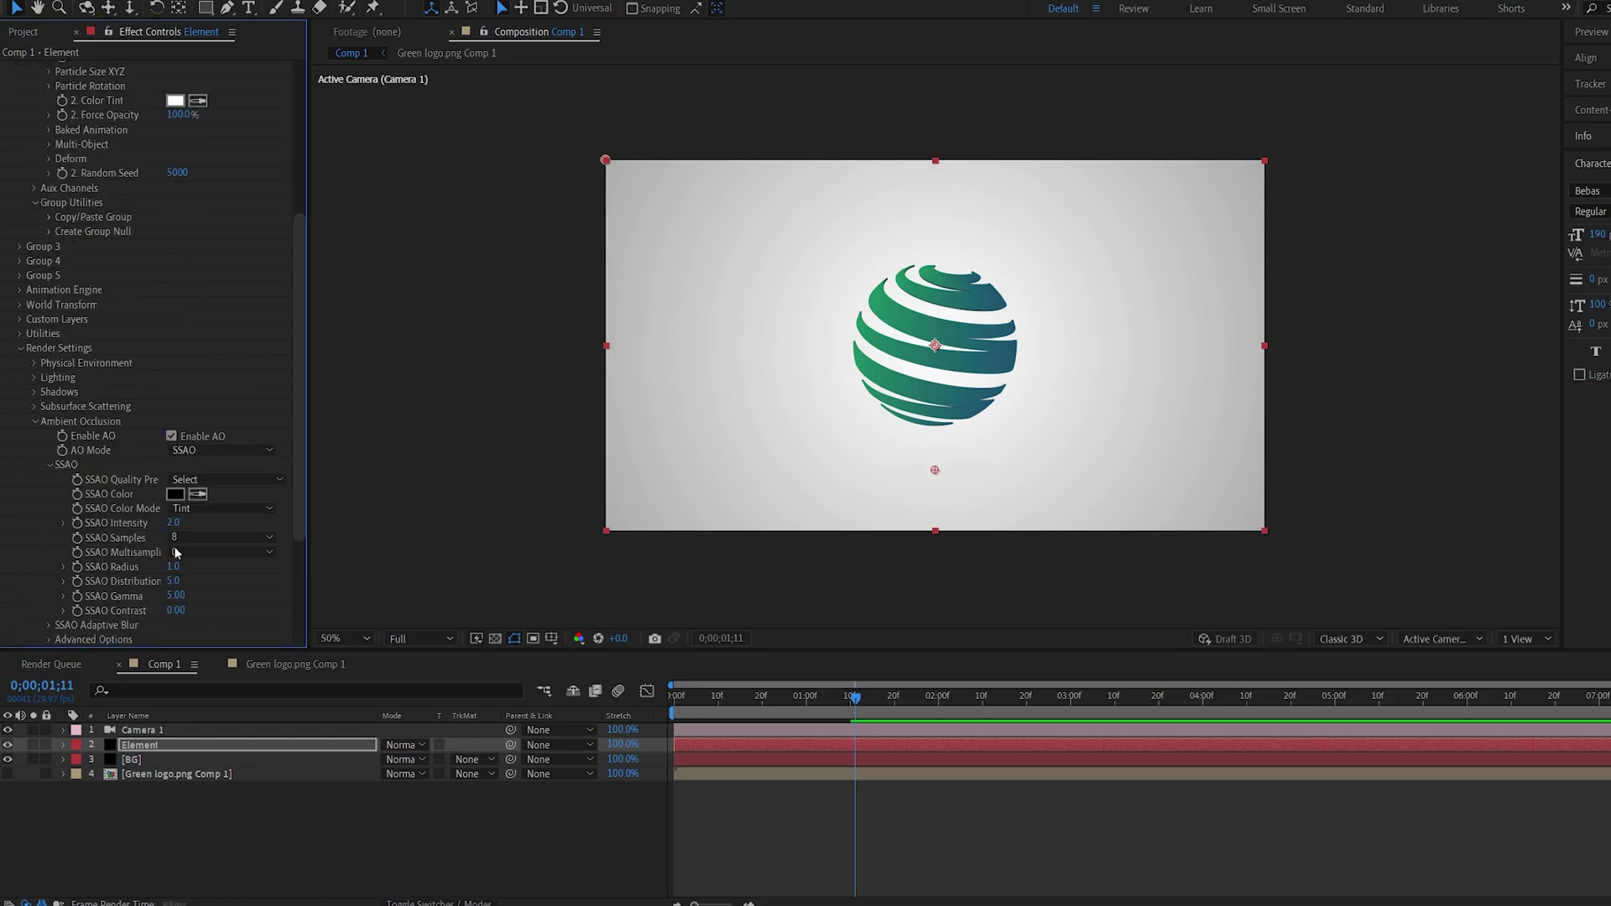
left_click(172, 523)
key("Return")
left_click_drag(848, 531, 821, 418)
scroll(802, 369, "up", 2)
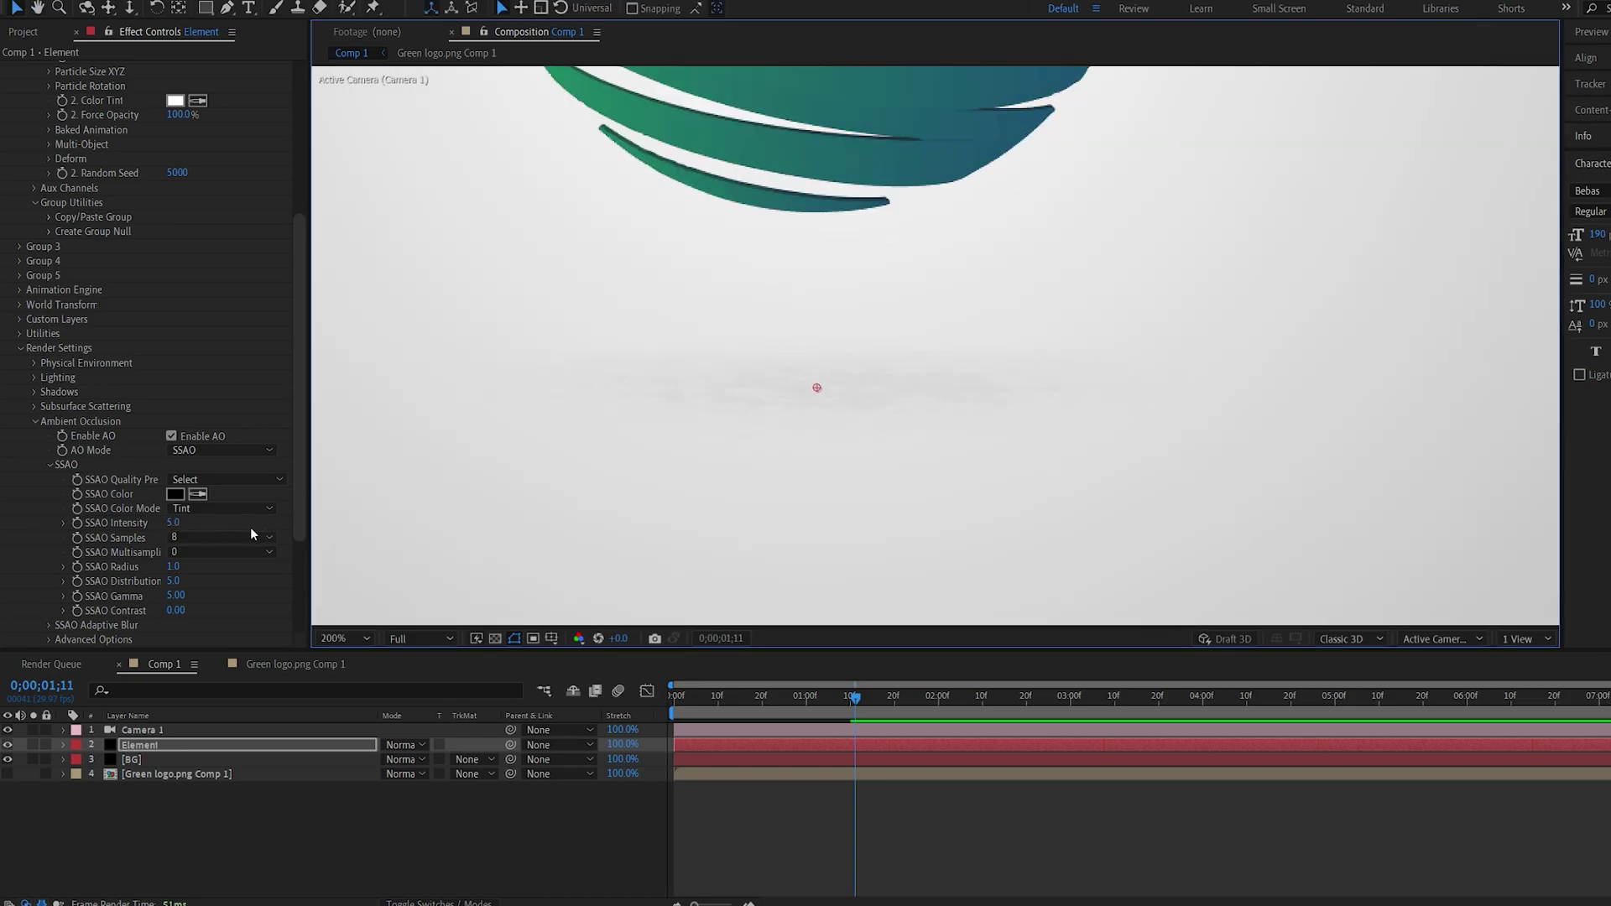
left_click(176, 523)
key("Return")
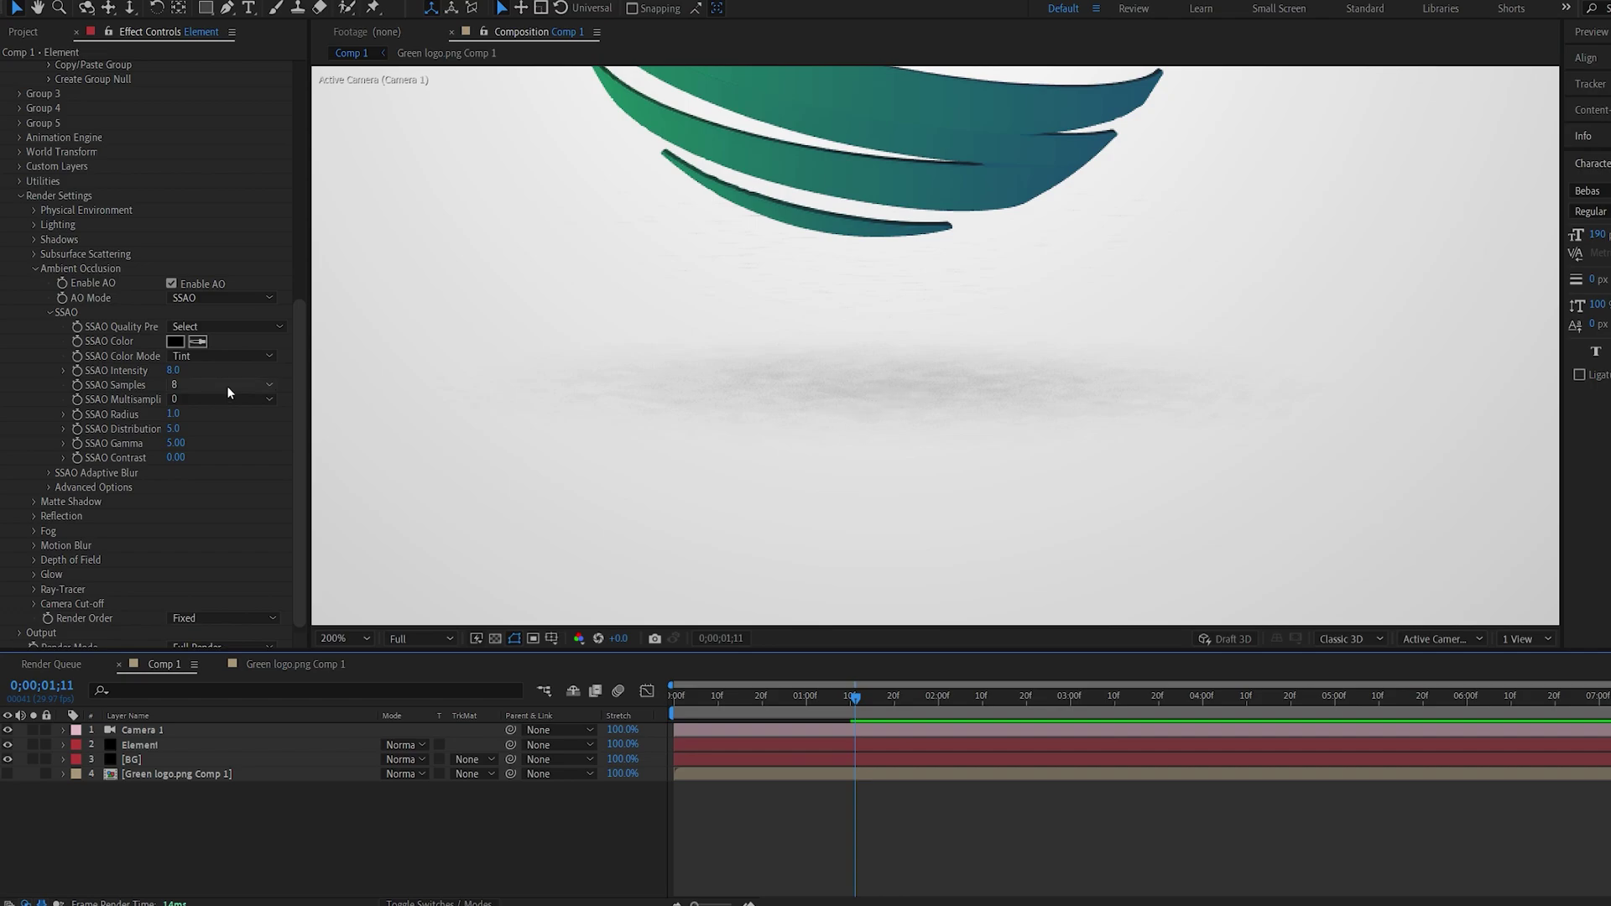
- Set SSAO Samples to 16 and SSAO Multisampling to 1, then view the whole frame
left_click(226, 385)
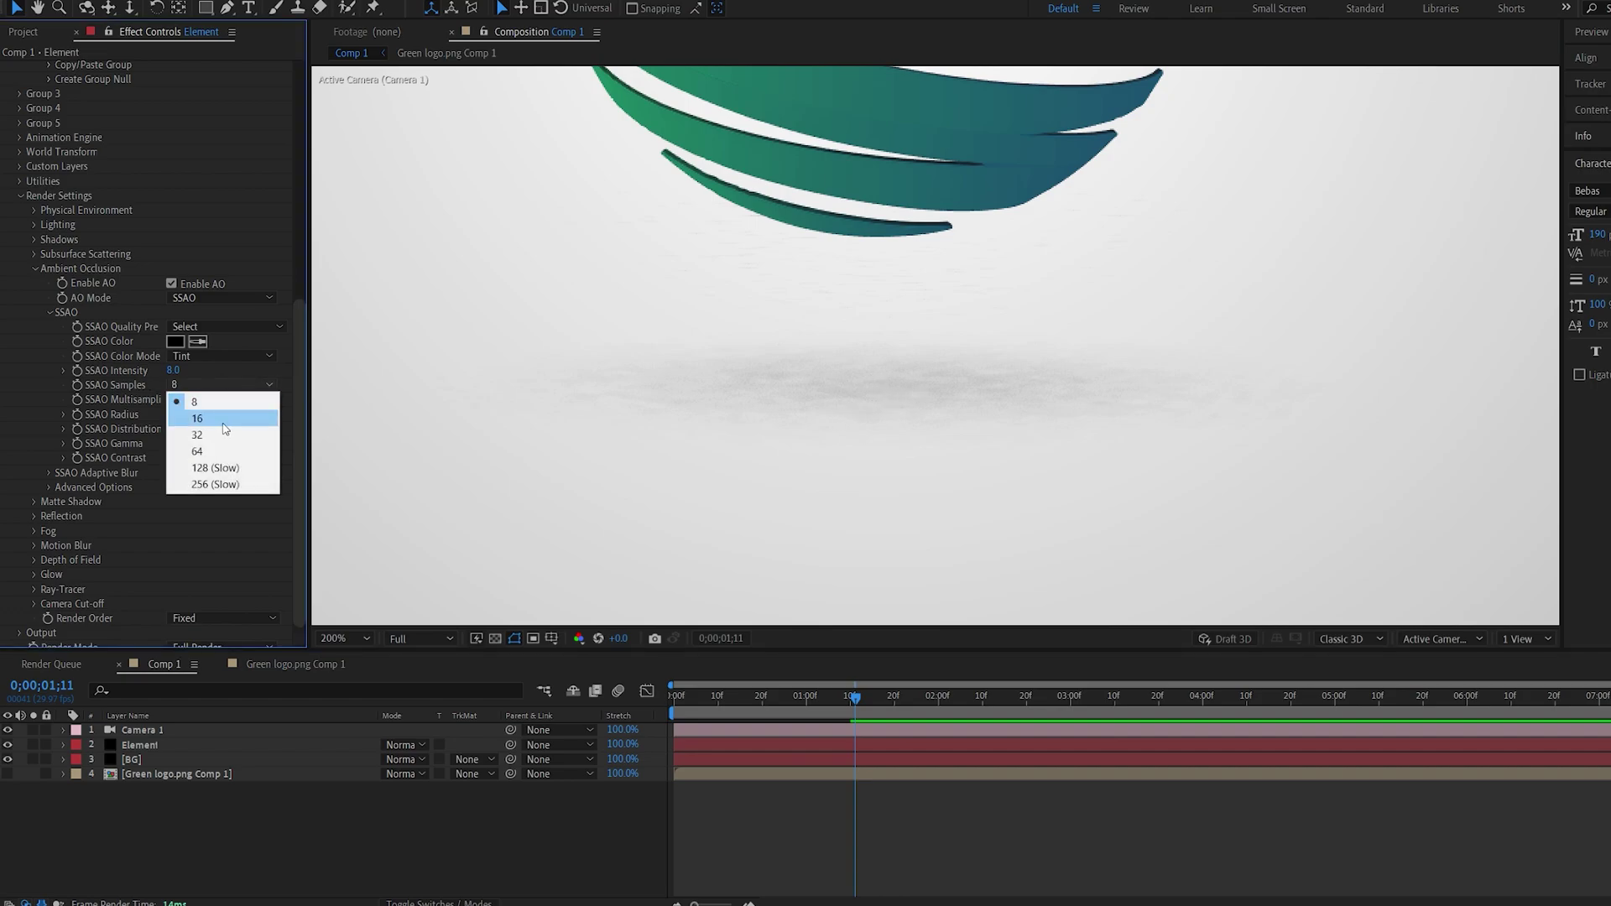
left_click(224, 420)
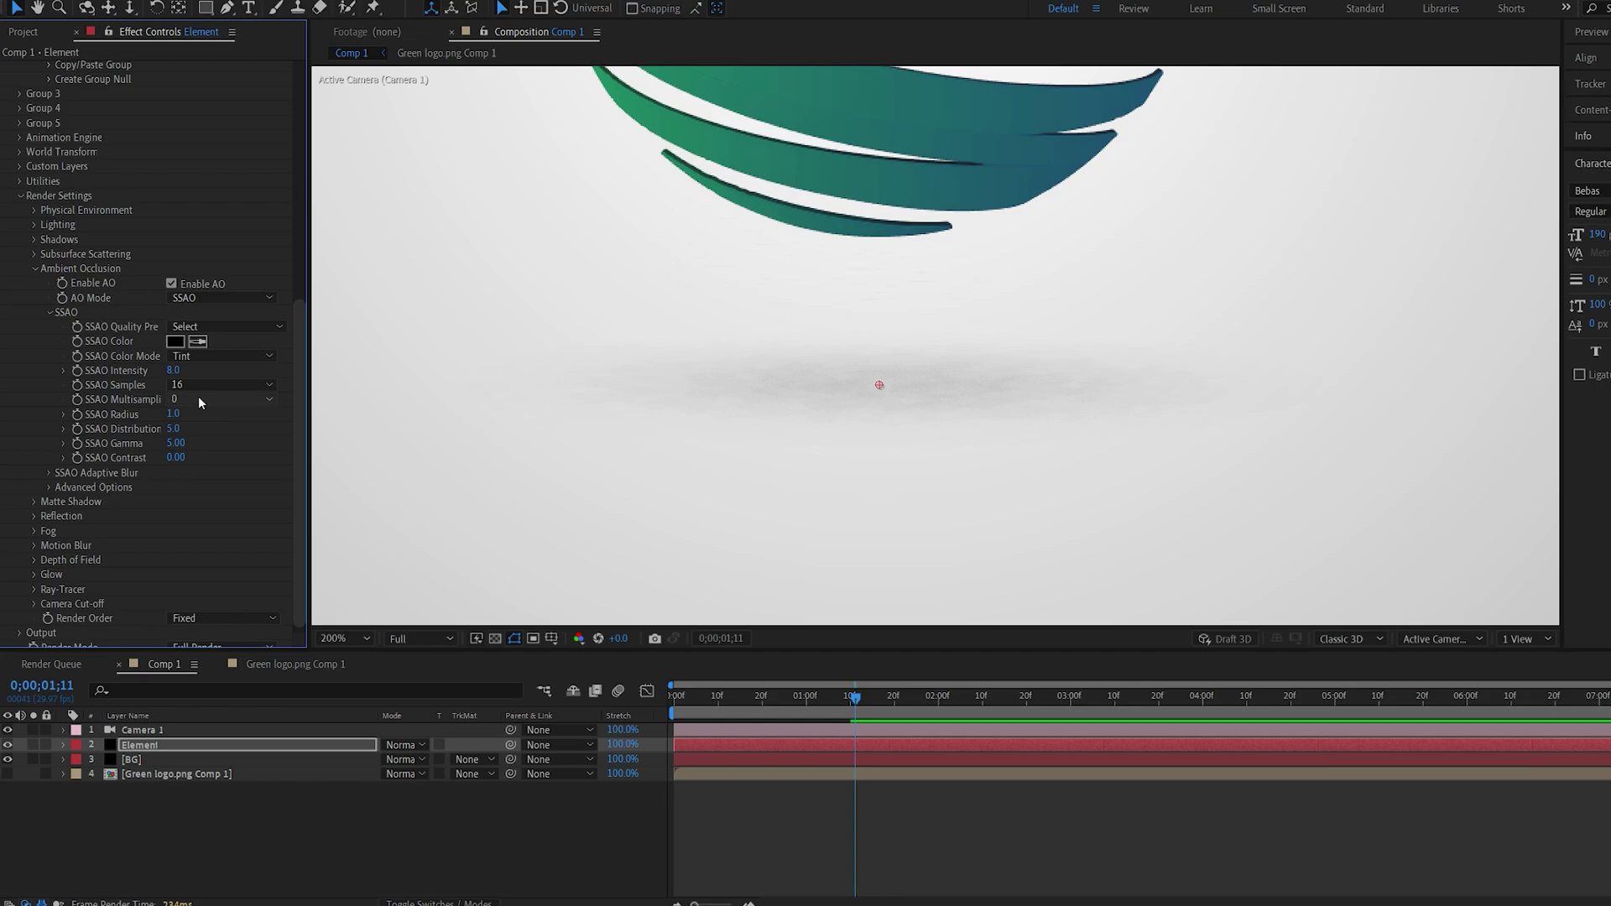
left_click(192, 399)
left_click(206, 435)
key("comma")
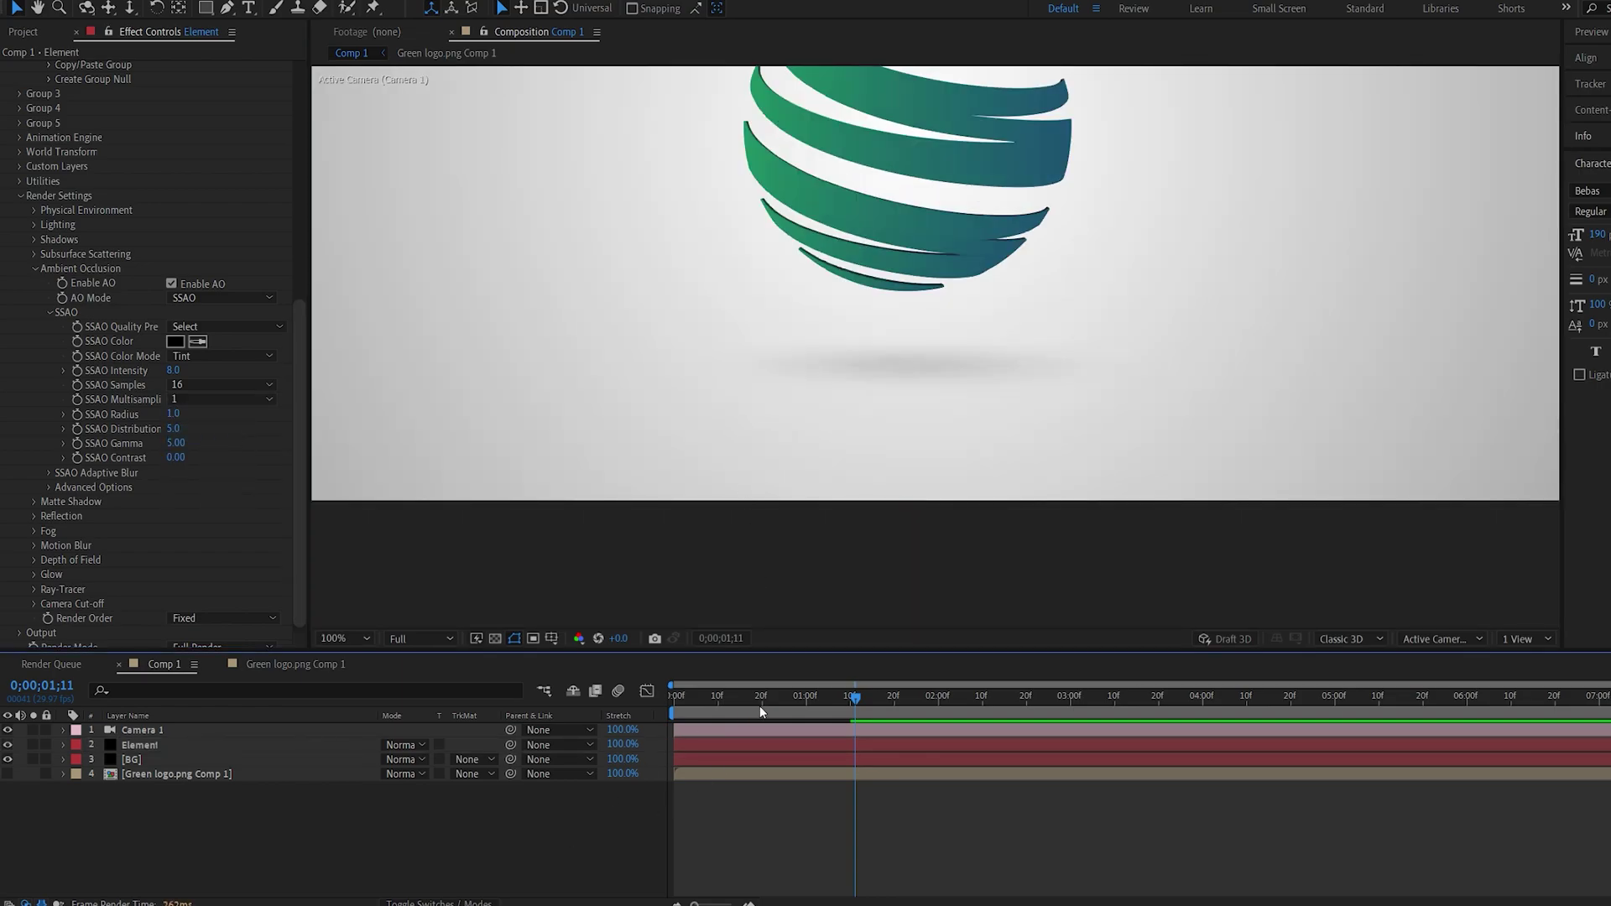
key("comma")
- Add a Parallel light and position it at about 1380, 262, -1748.7
right_click(430, 814)
mouse_move(504, 637)
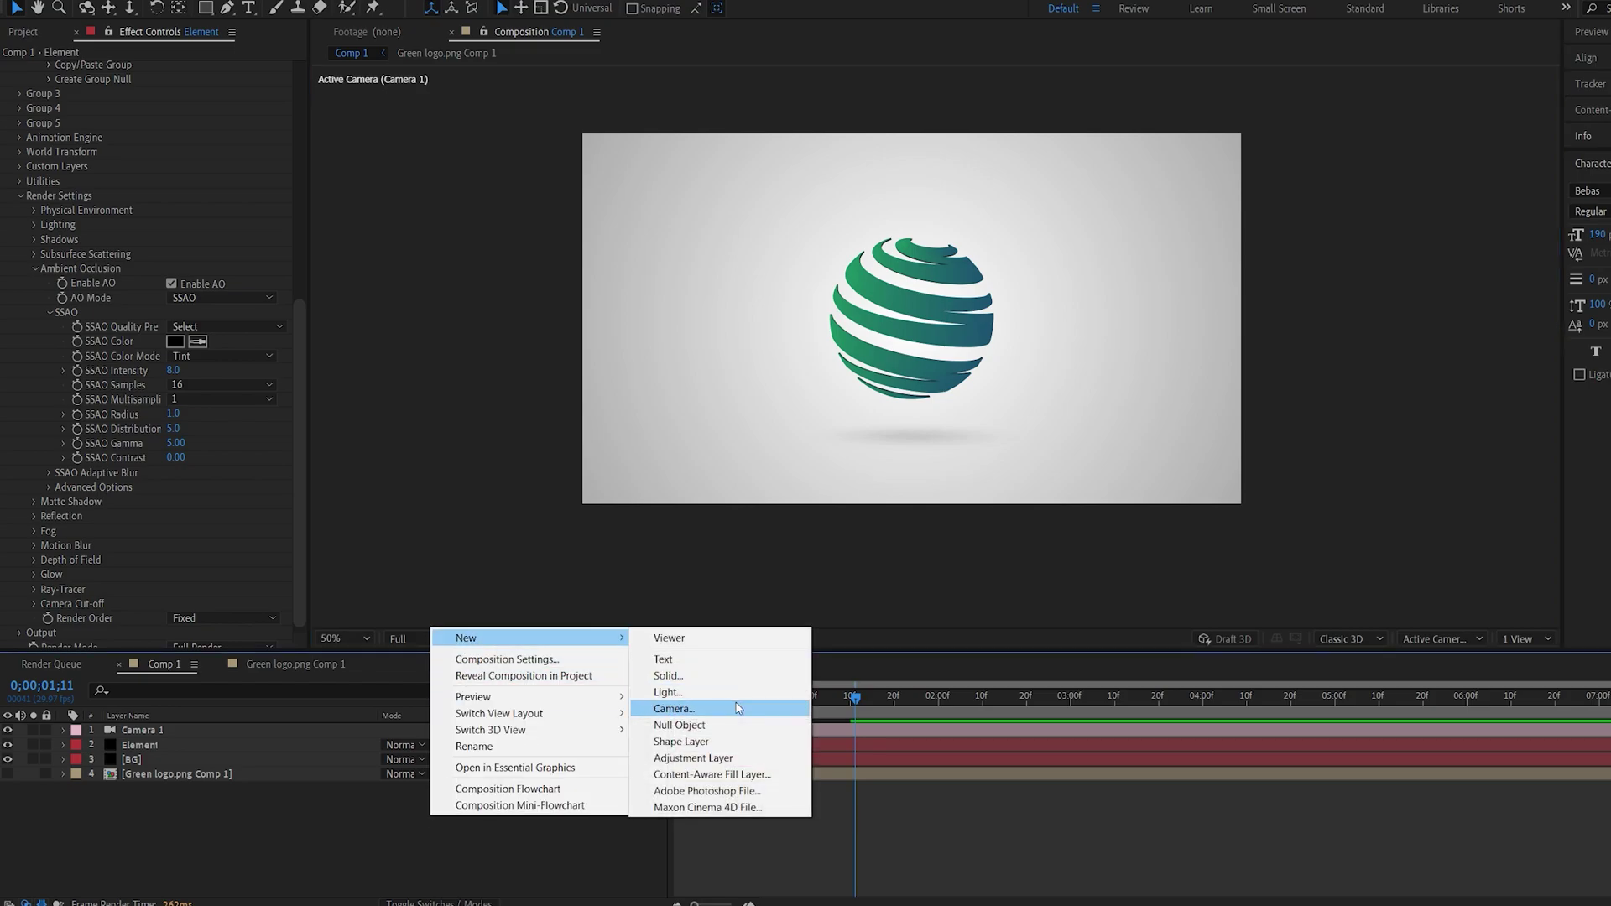
left_click(739, 699)
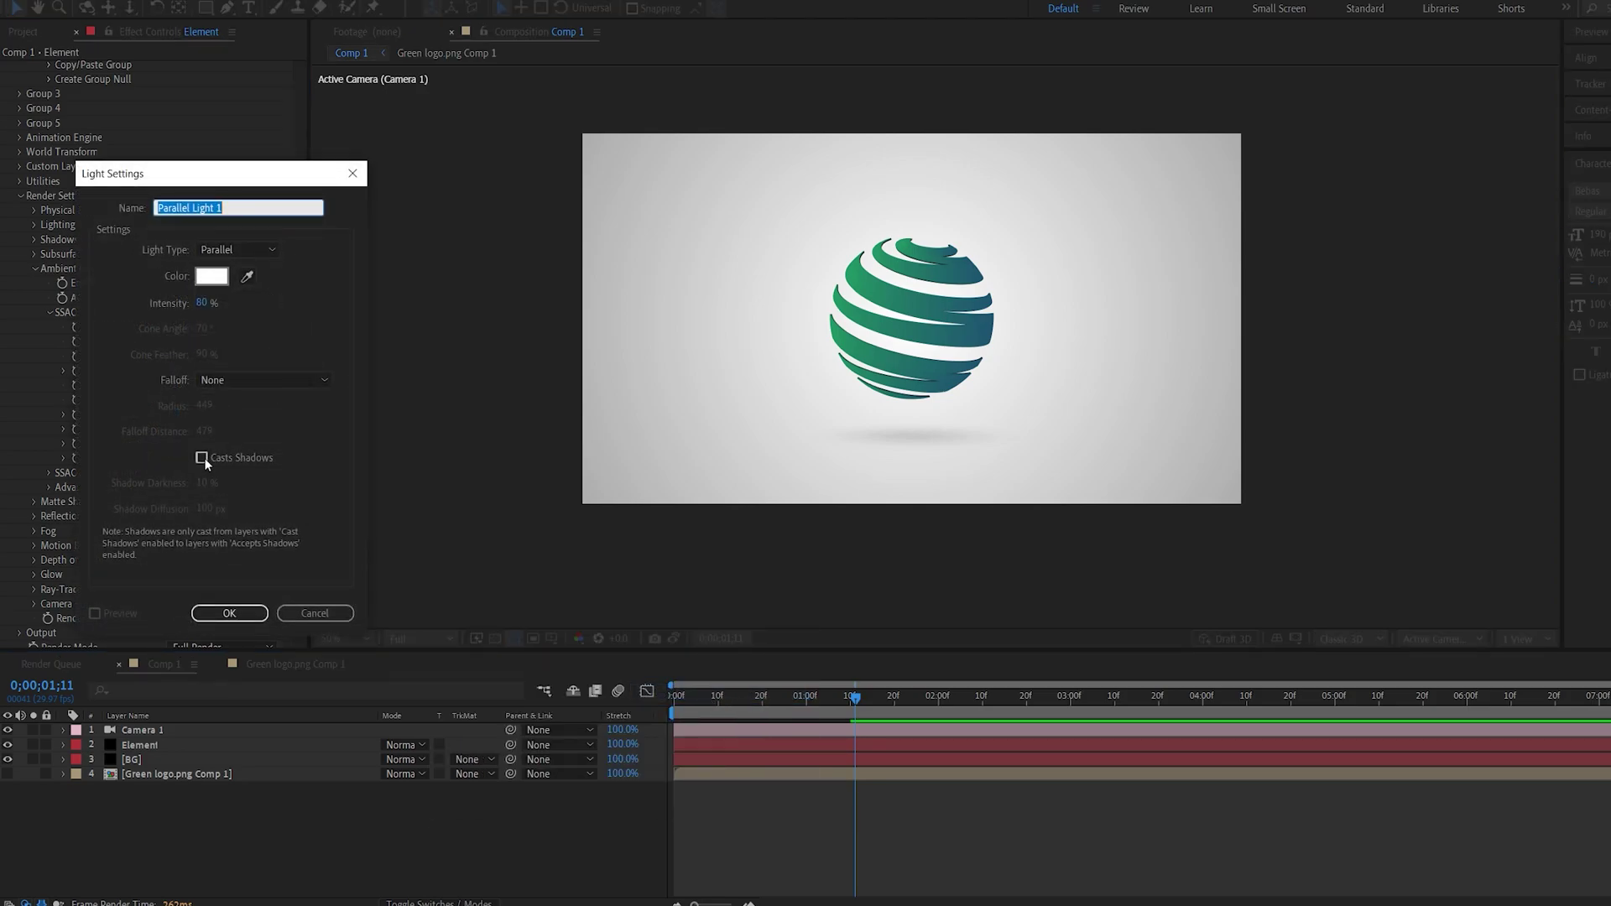
left_click(244, 618)
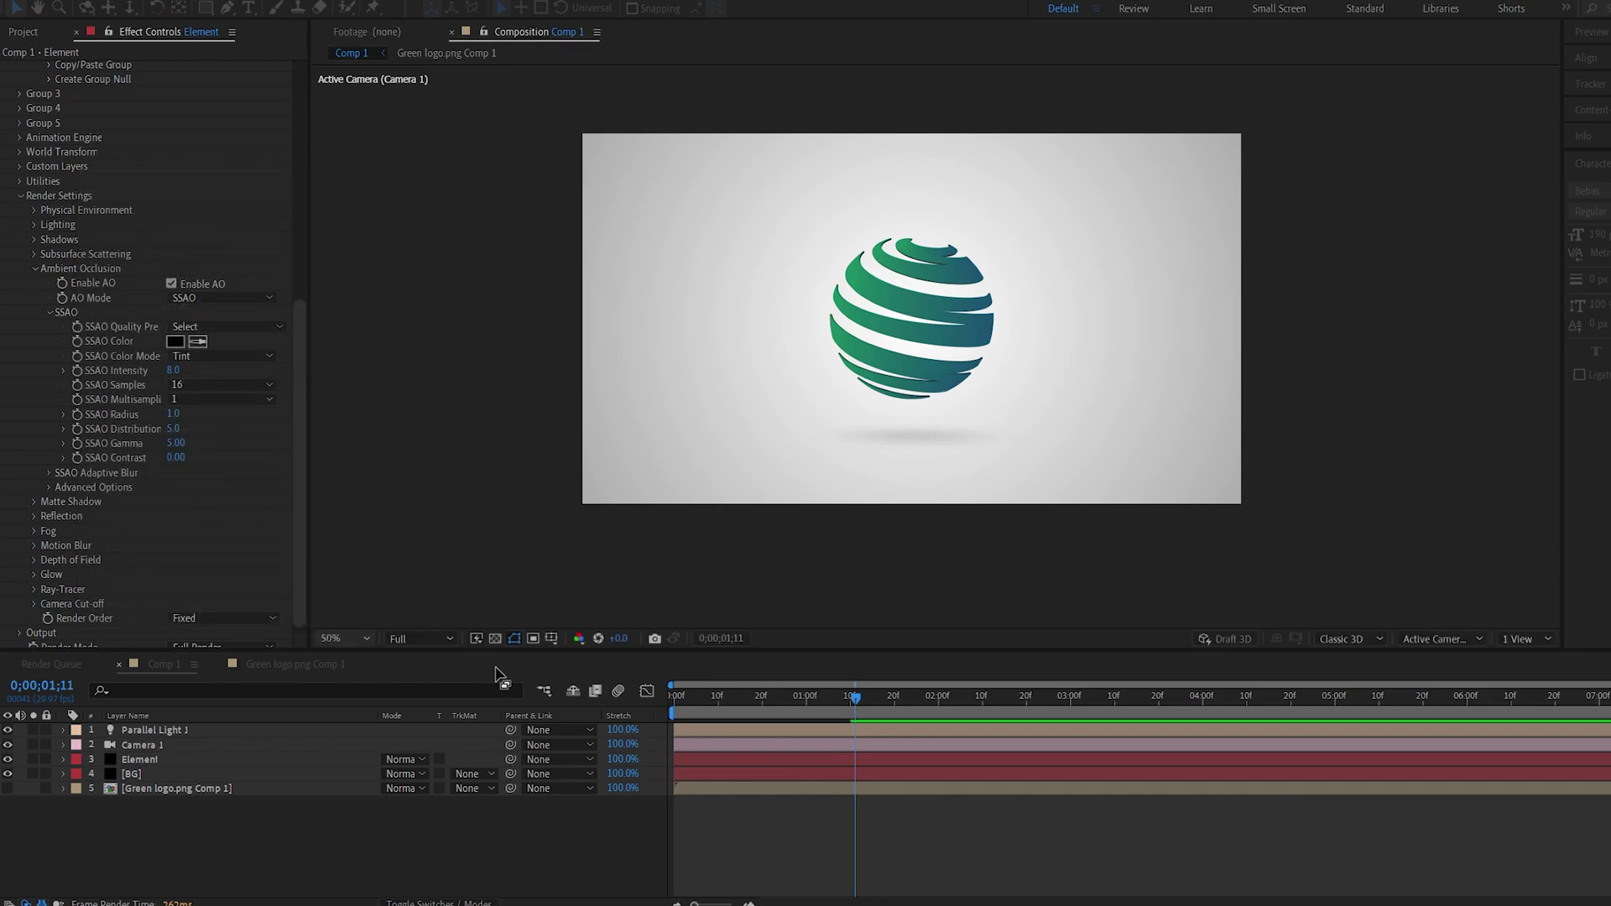
key("p")
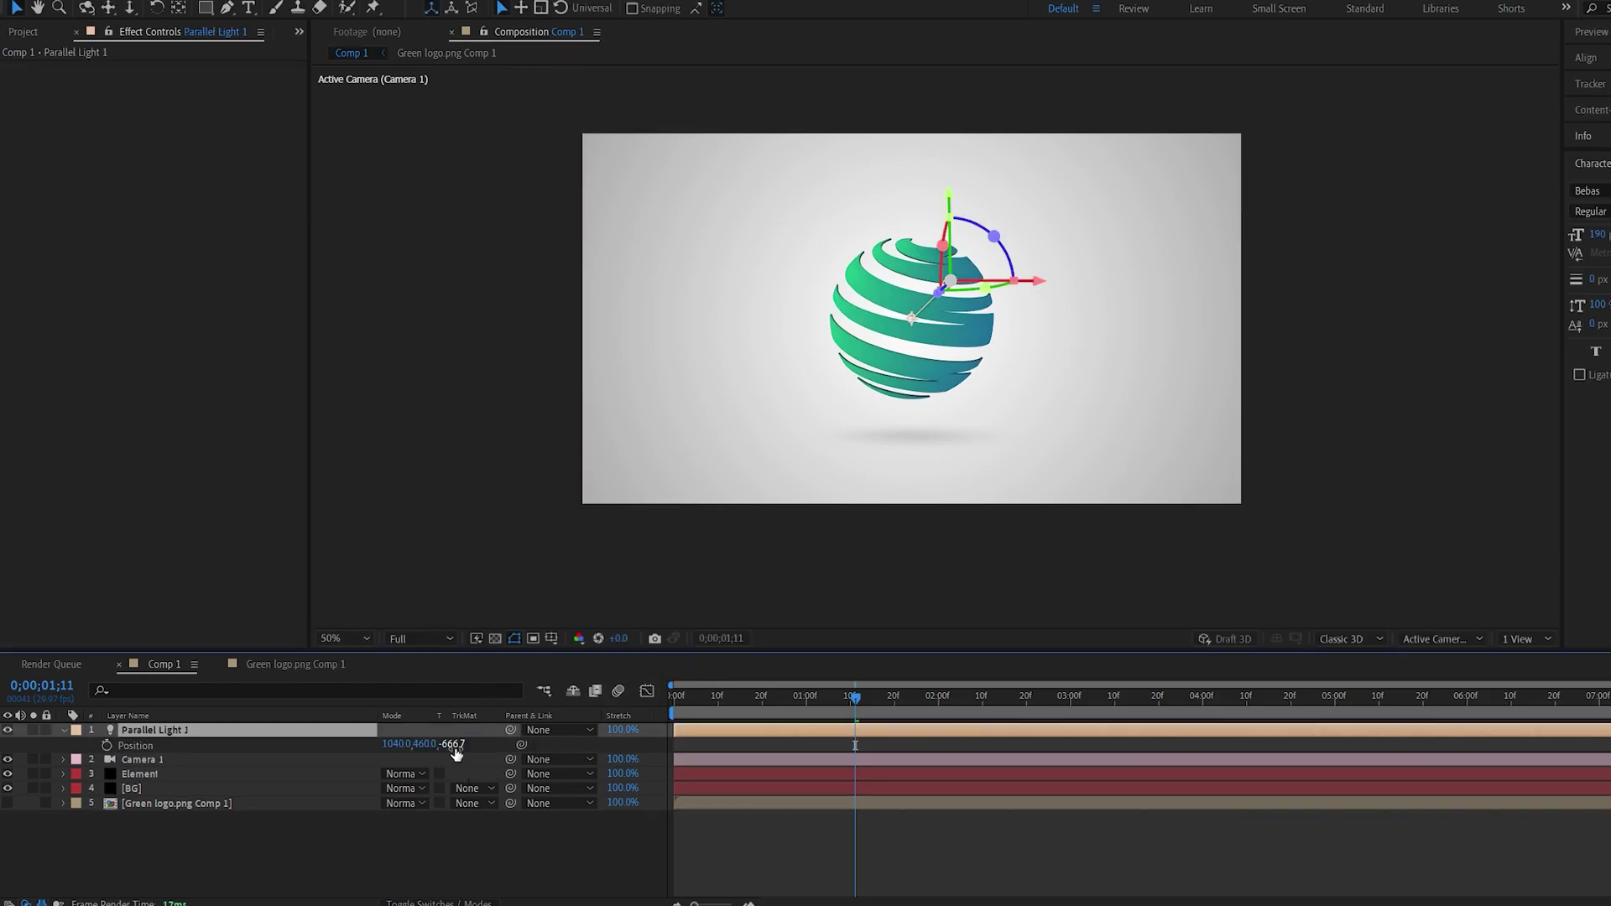
left_click_drag(454, 744, 431, 753)
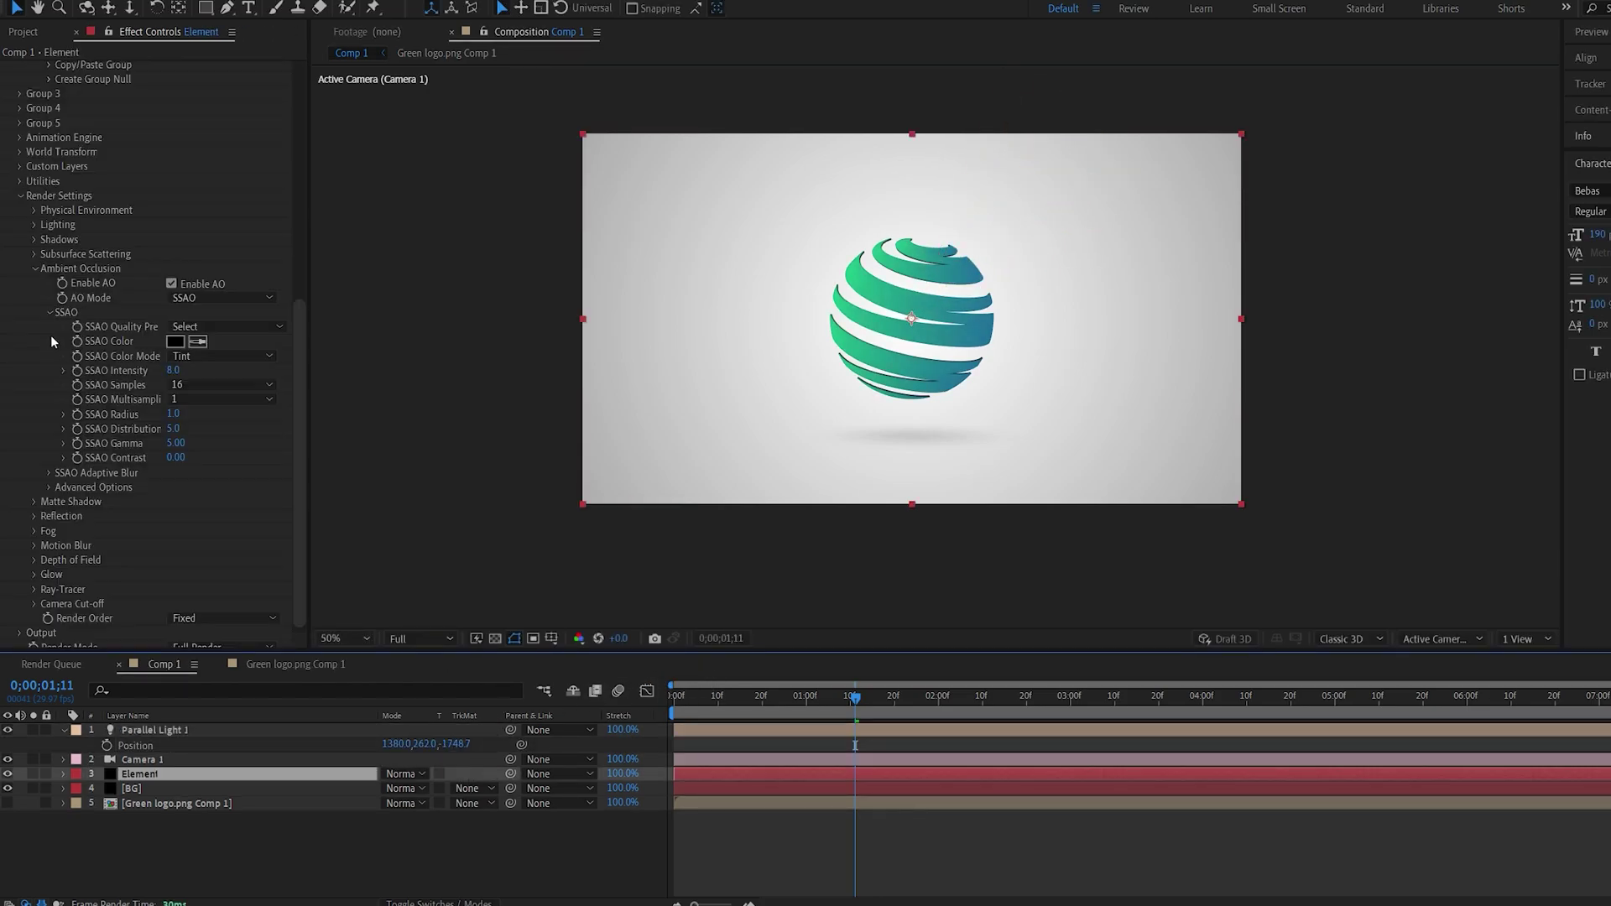
- Set the Element layer's Add Lighting preset to Dramatic
left_click(30, 267)
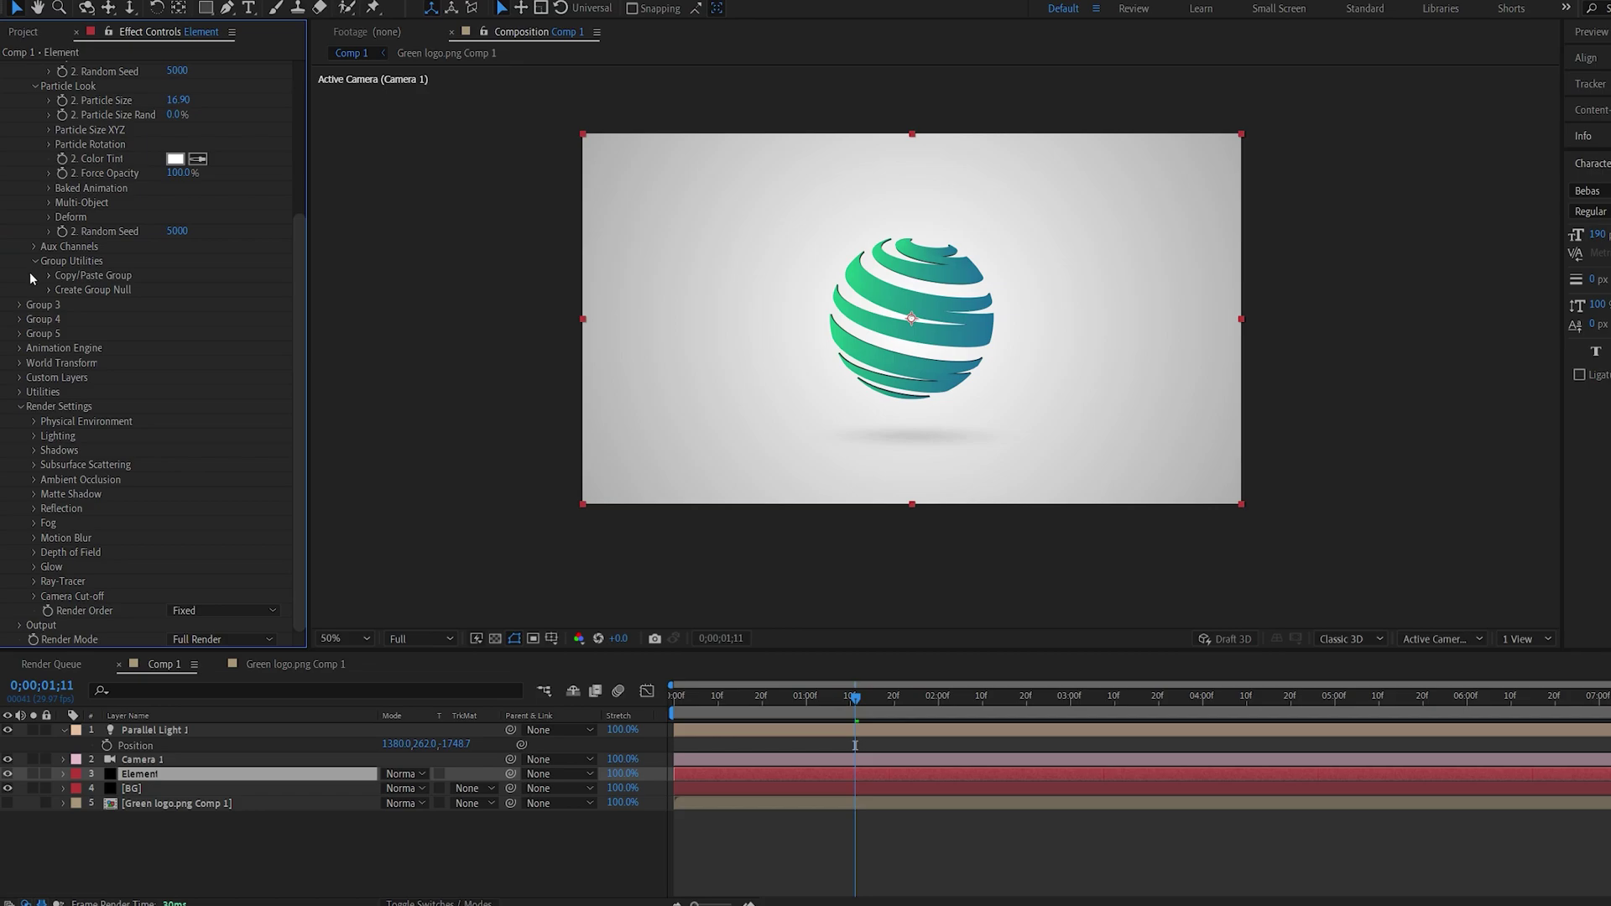
left_click(35, 436)
left_click(244, 480)
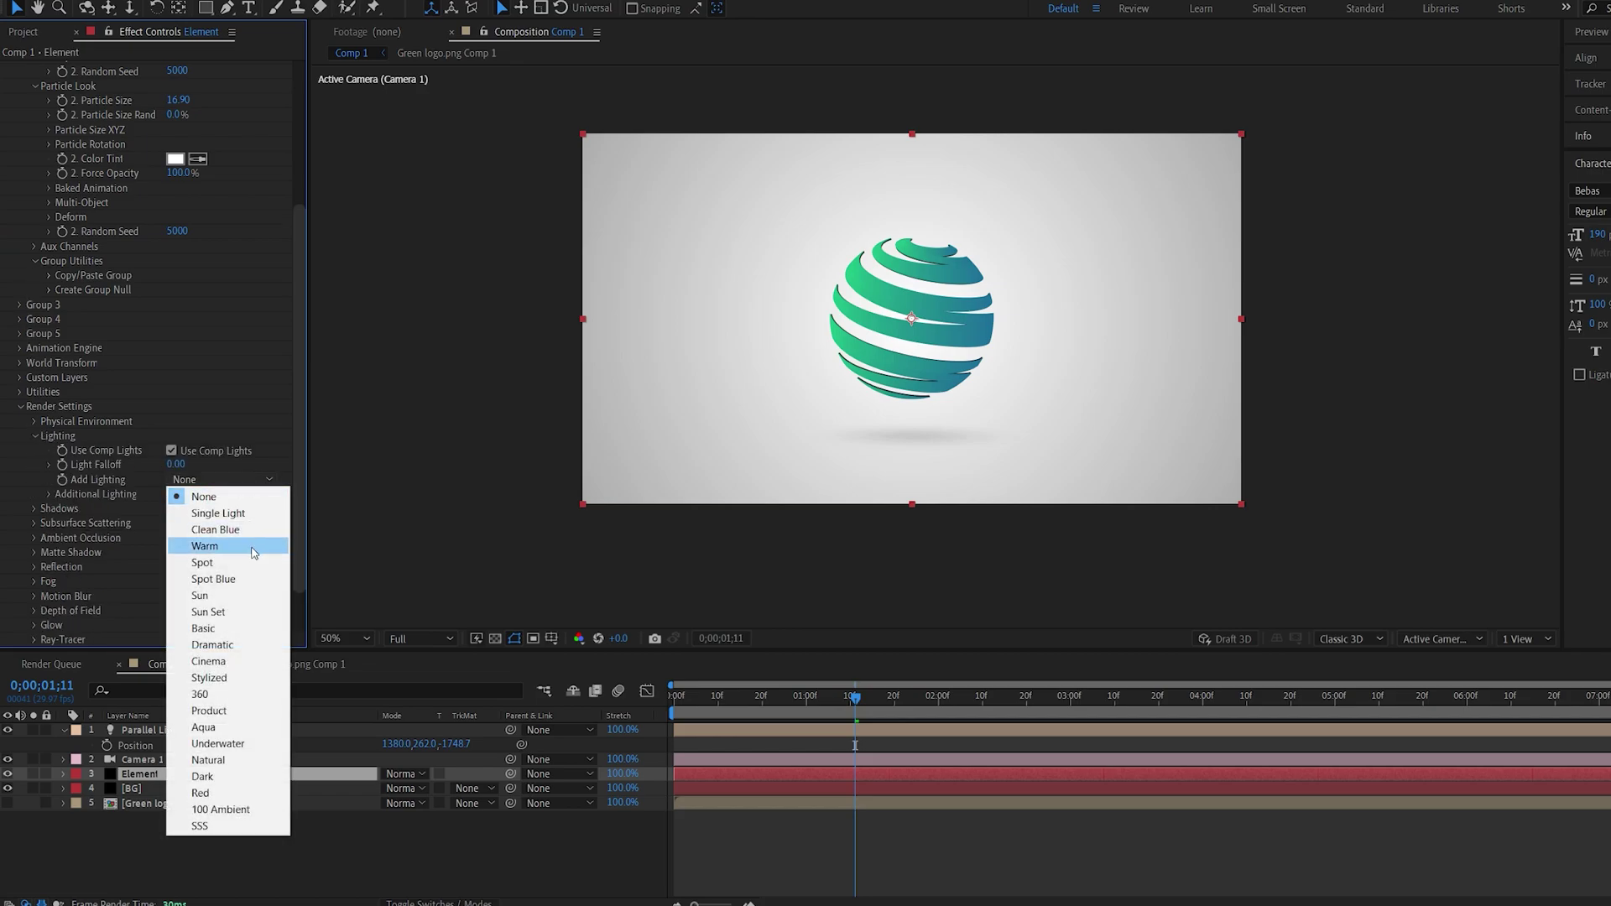
left_click(240, 645)
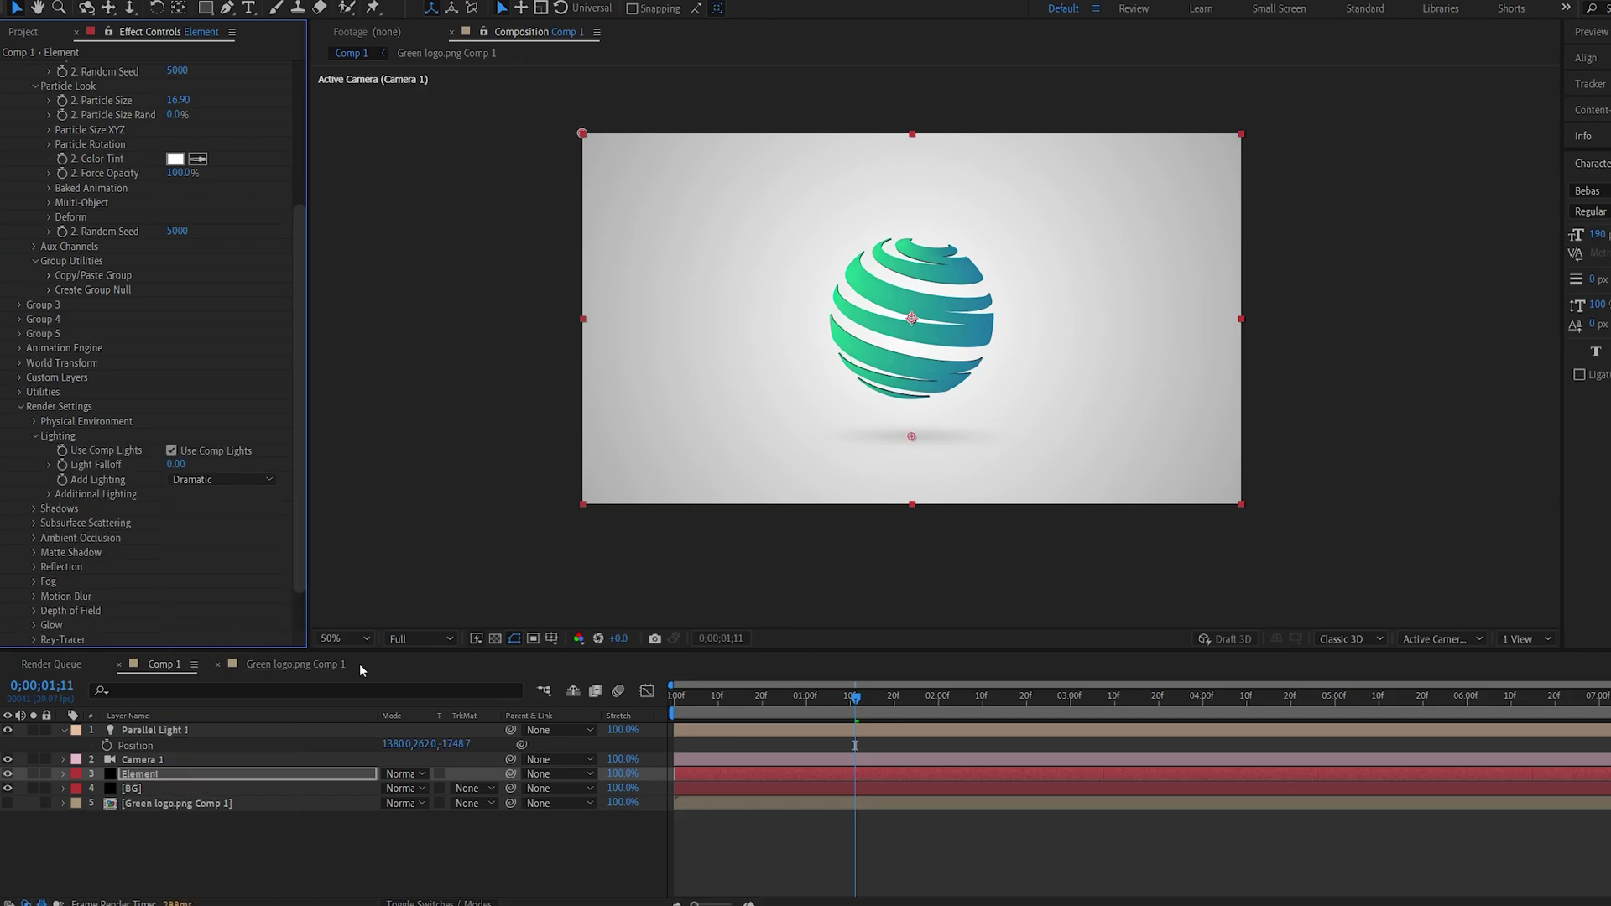
- Switch the Element layer's Motion Blur to On
scroll(84, 470, "down", 2)
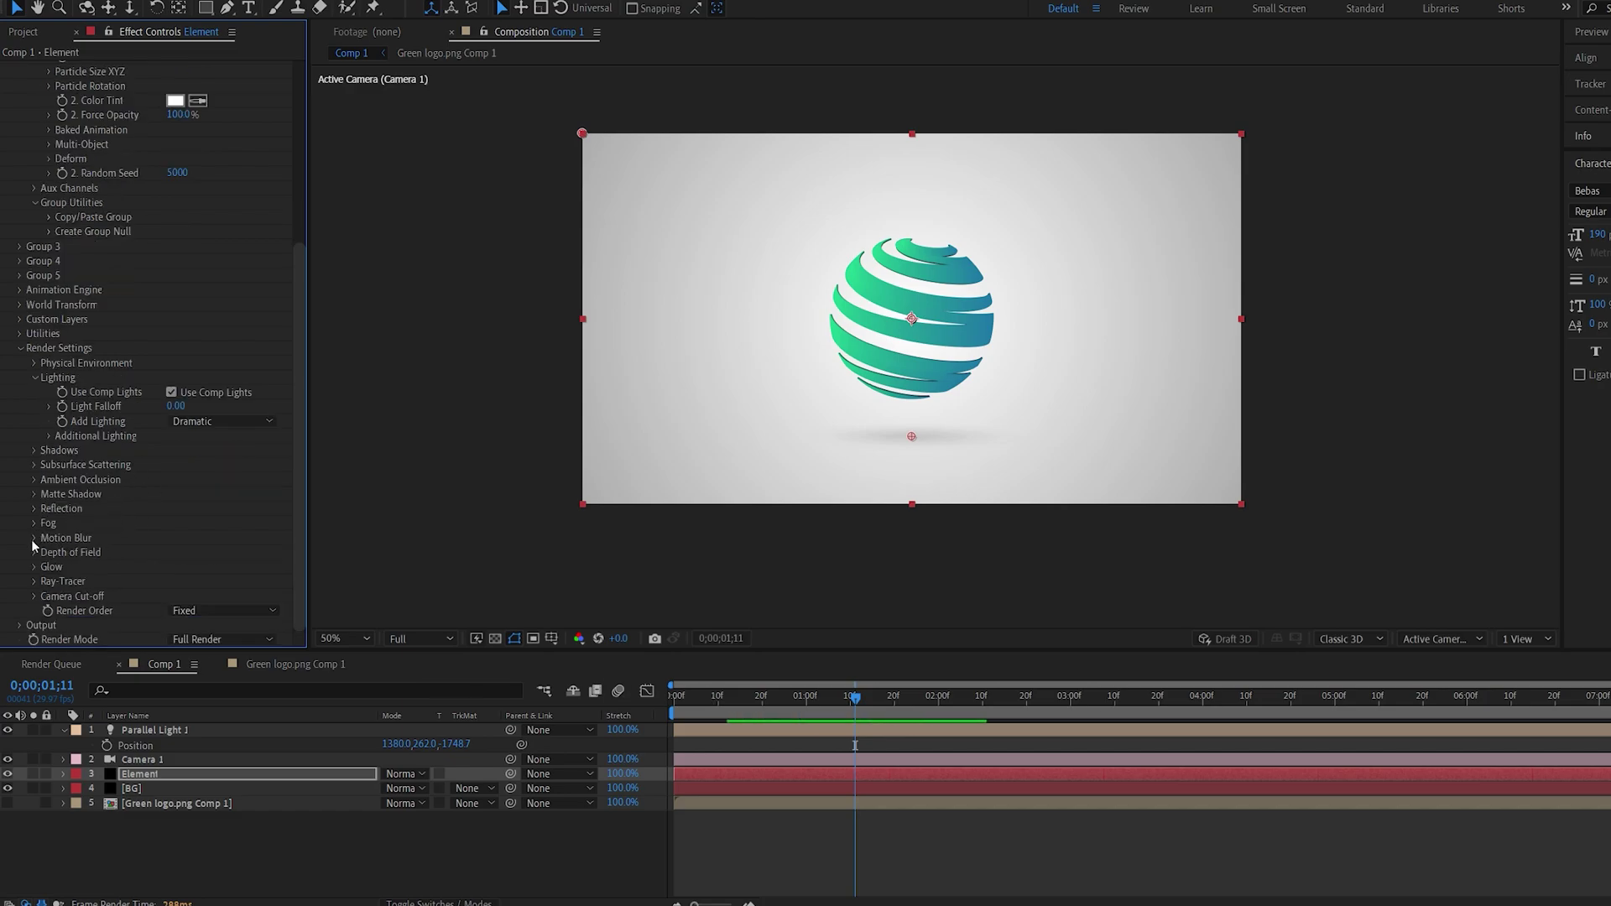
left_click(34, 539)
left_click(223, 552)
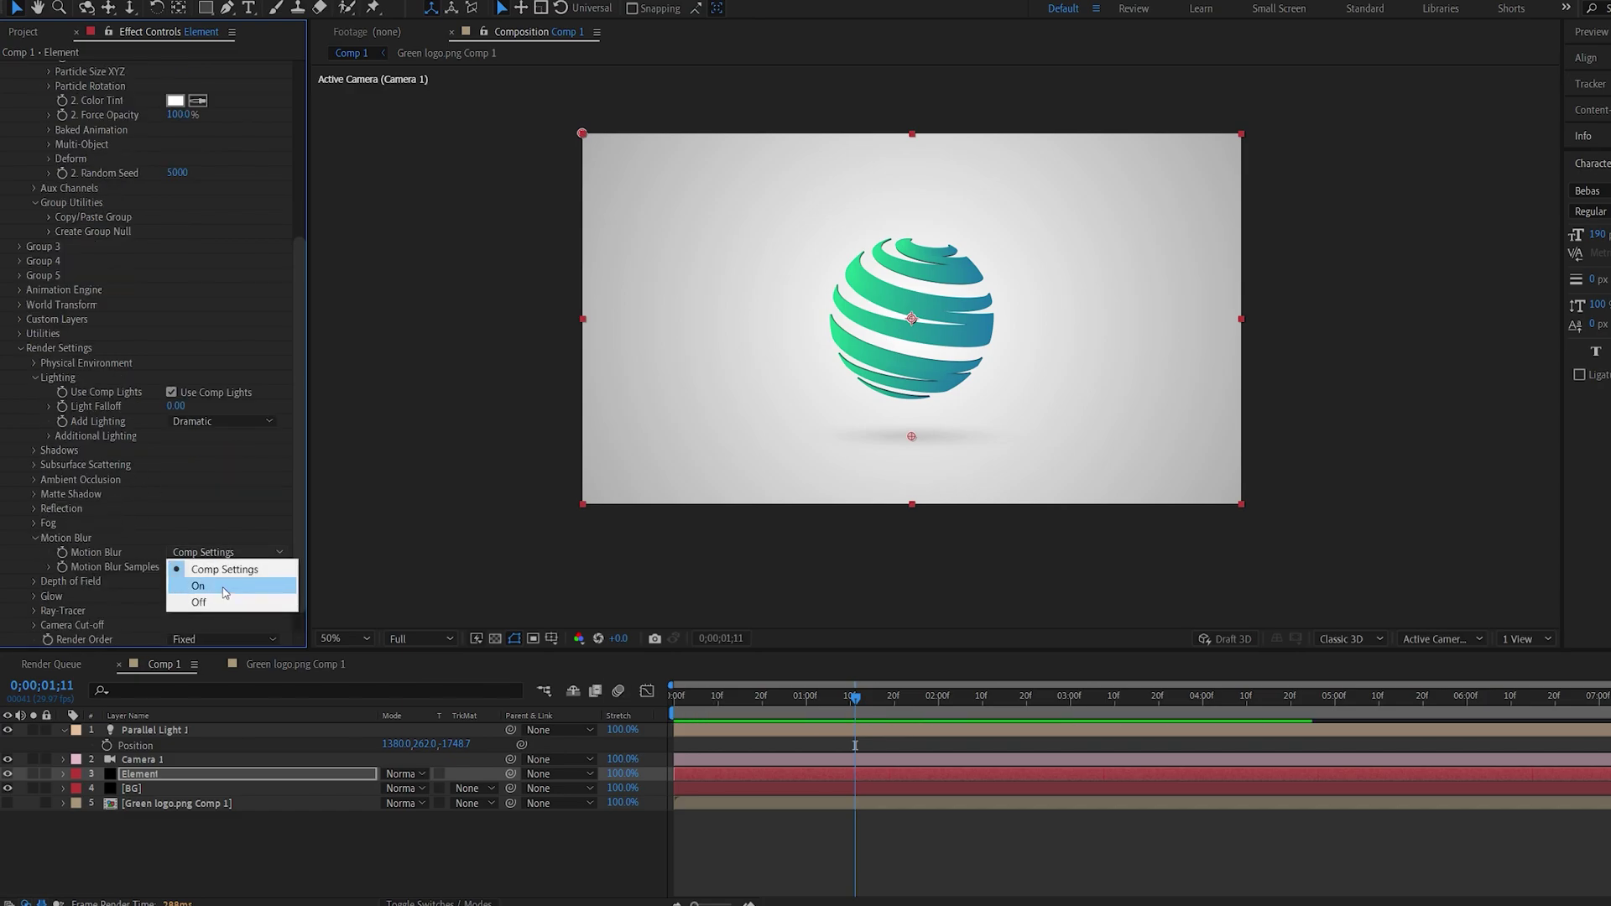
left_click(198, 581)
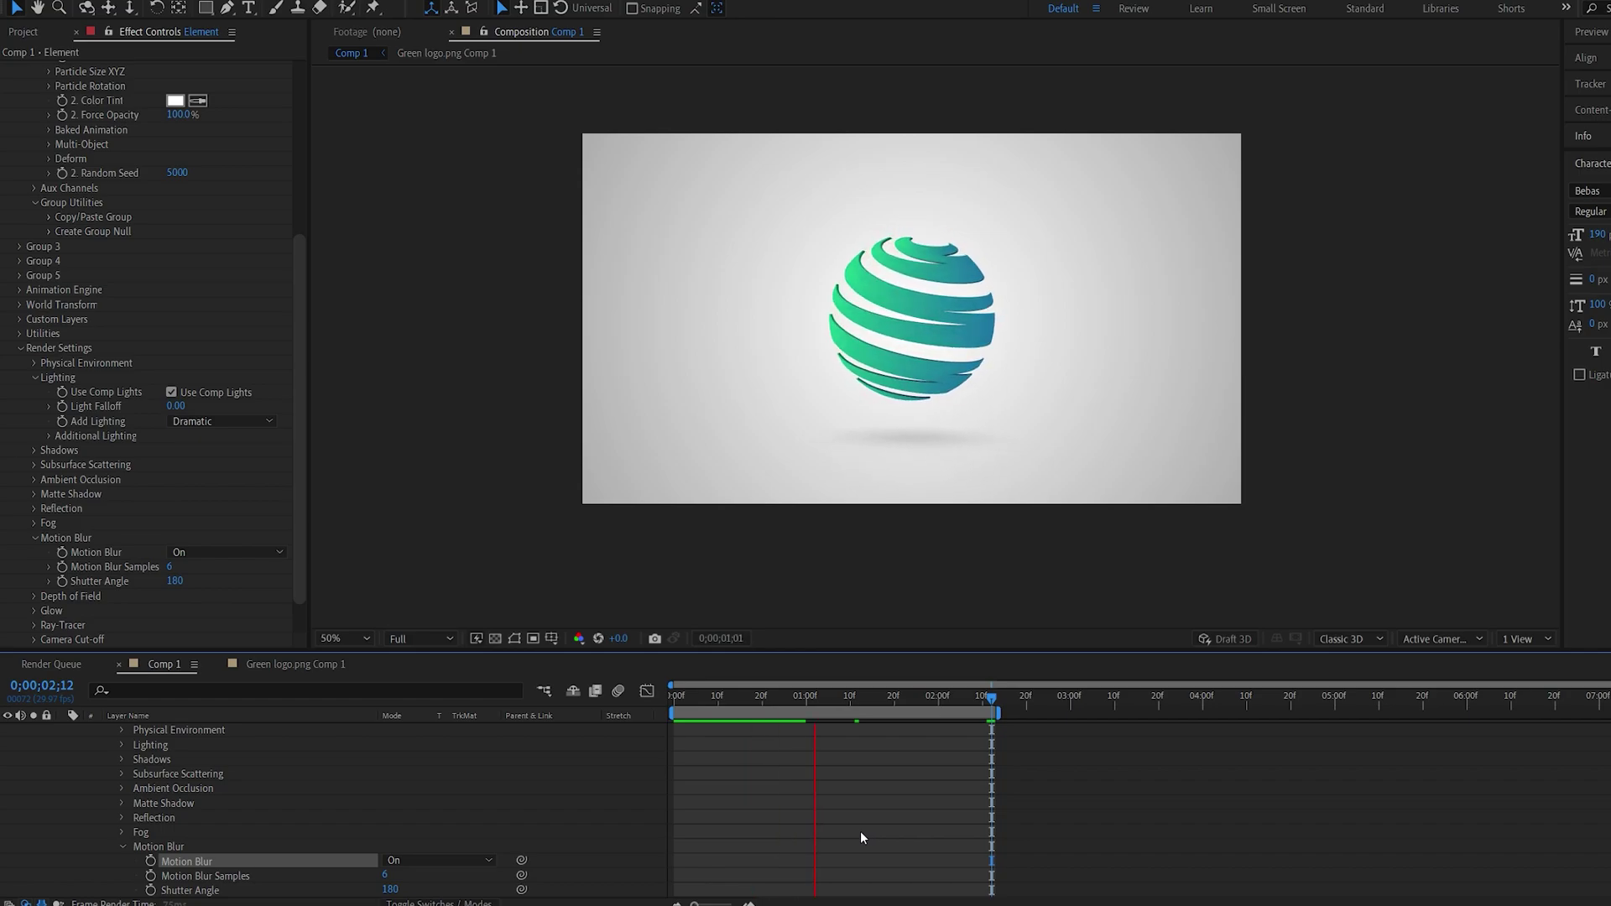